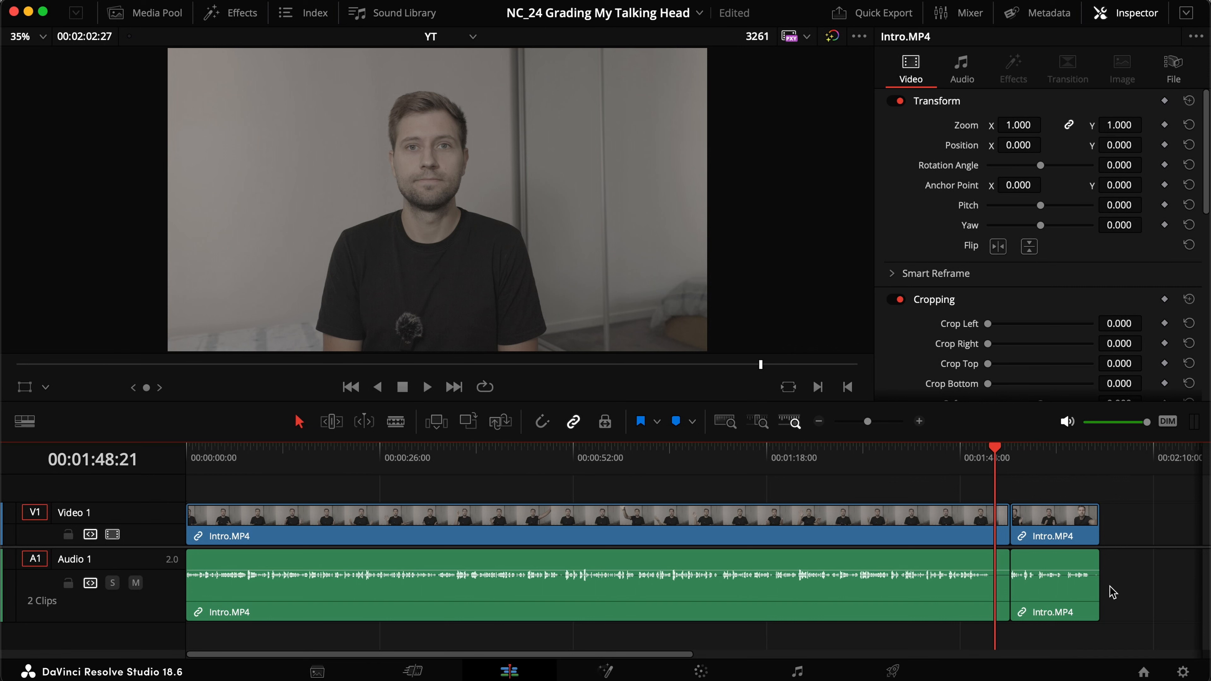
Step: Open the talking-head clip for color grading and add six serial nodes after the first node, moved to the start of the graph
left_click(708, 672)
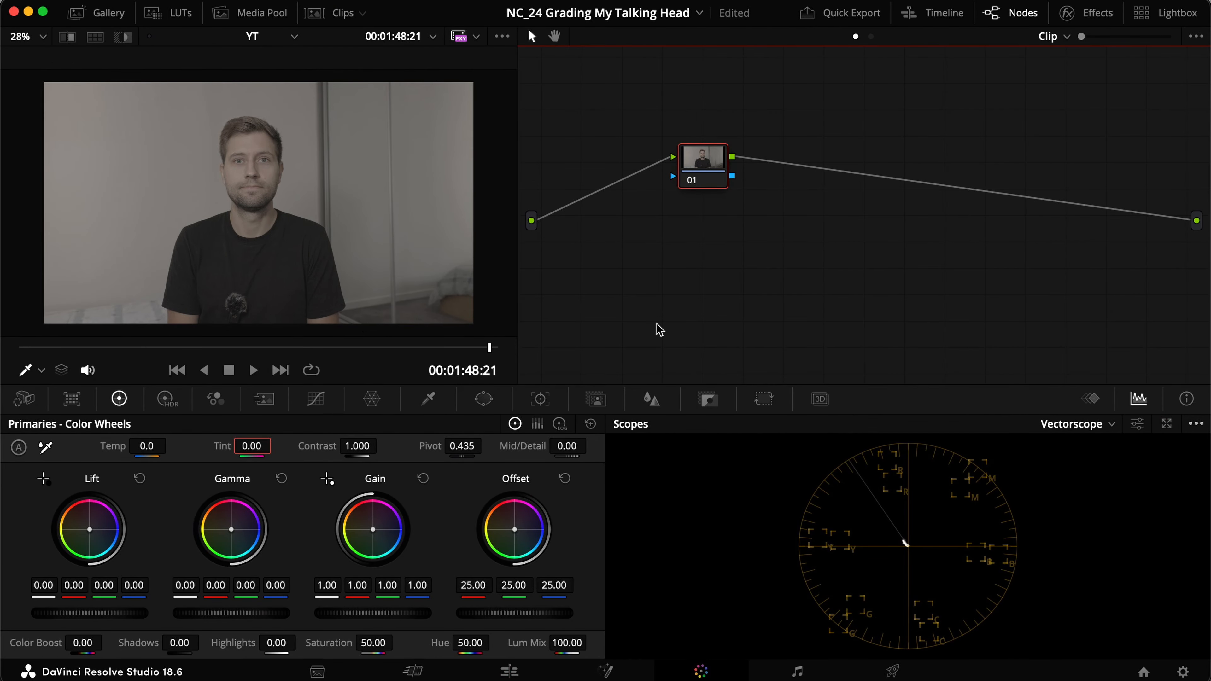
left_click_drag(714, 176, 588, 233)
key("alt+s")
key("alt+s")
key("alt+s")
key("alt+s")
key("alt+s")
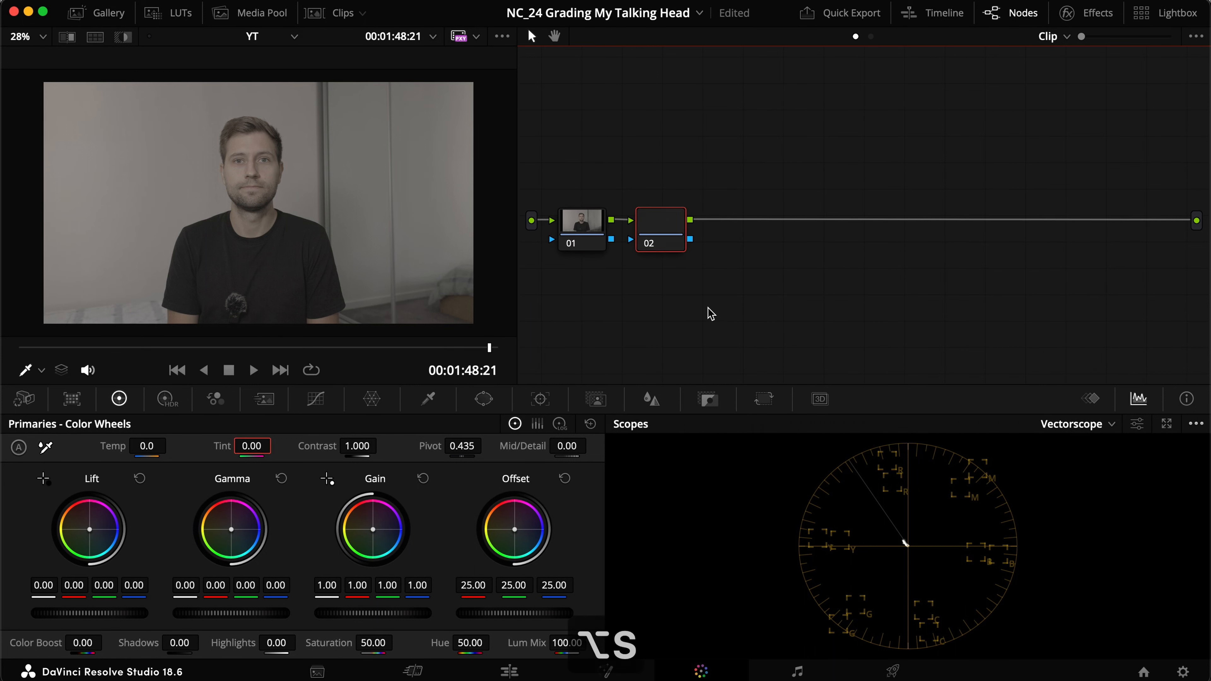
key("alt+s")
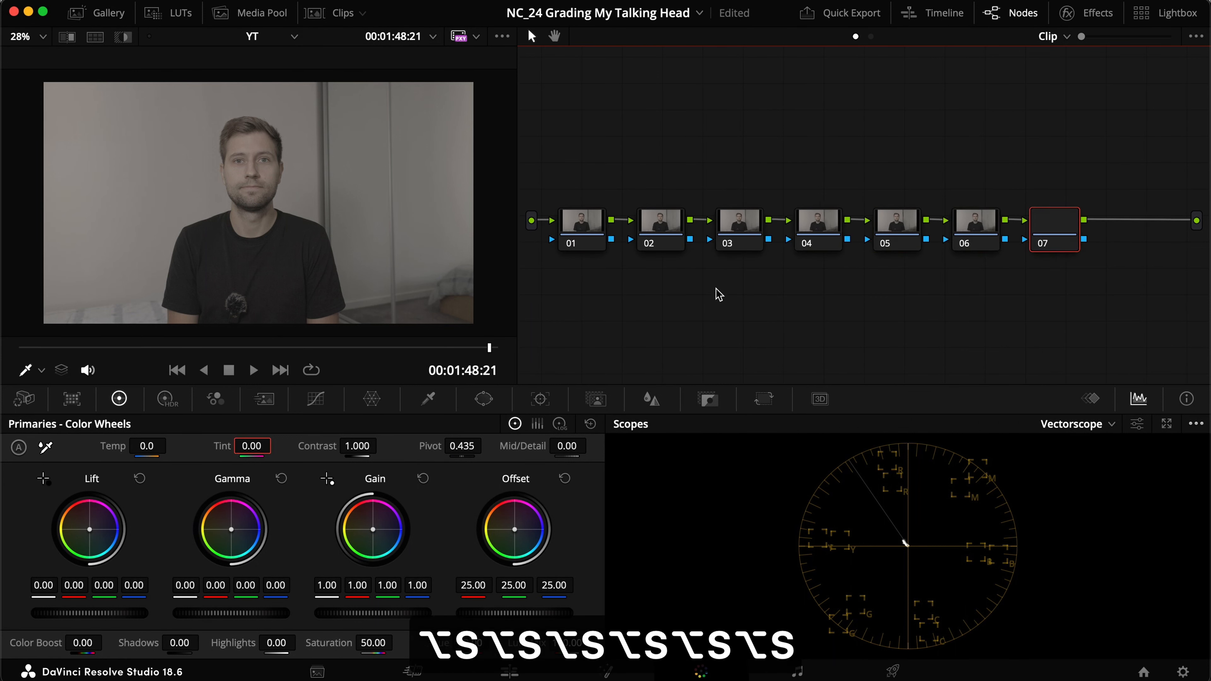
Step: Apply a Color Space Transform effect to node 01
left_click(578, 232)
left_click(1094, 17)
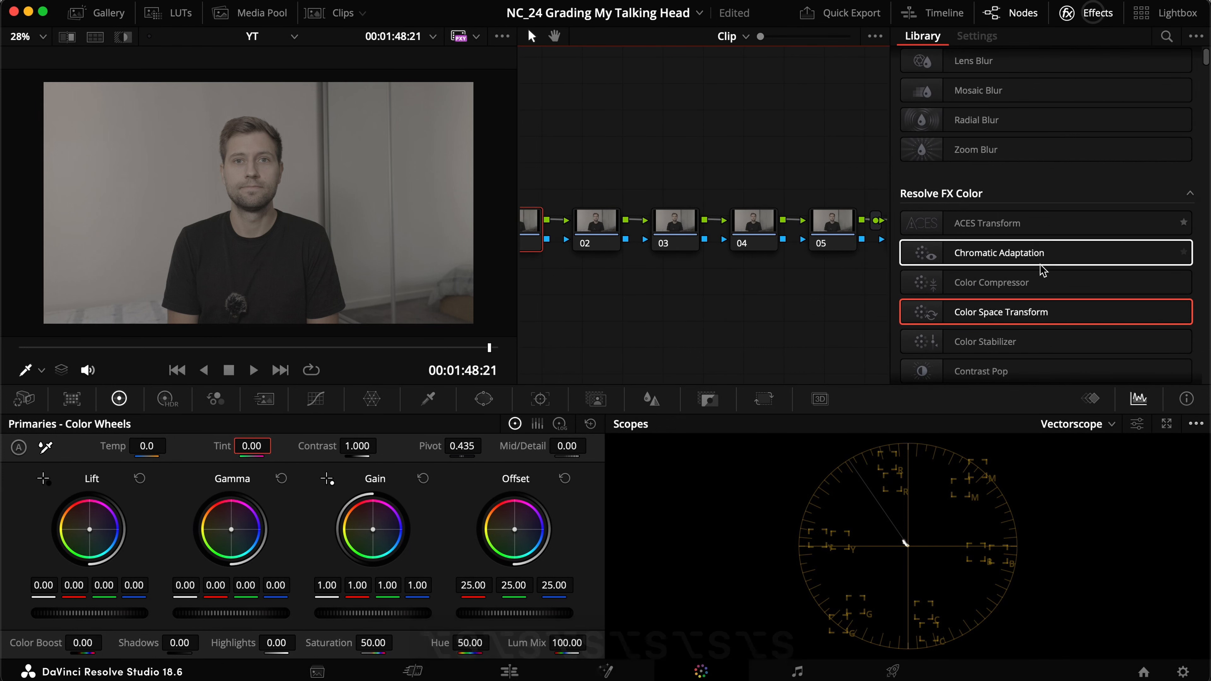
left_click_drag(1036, 313, 571, 222)
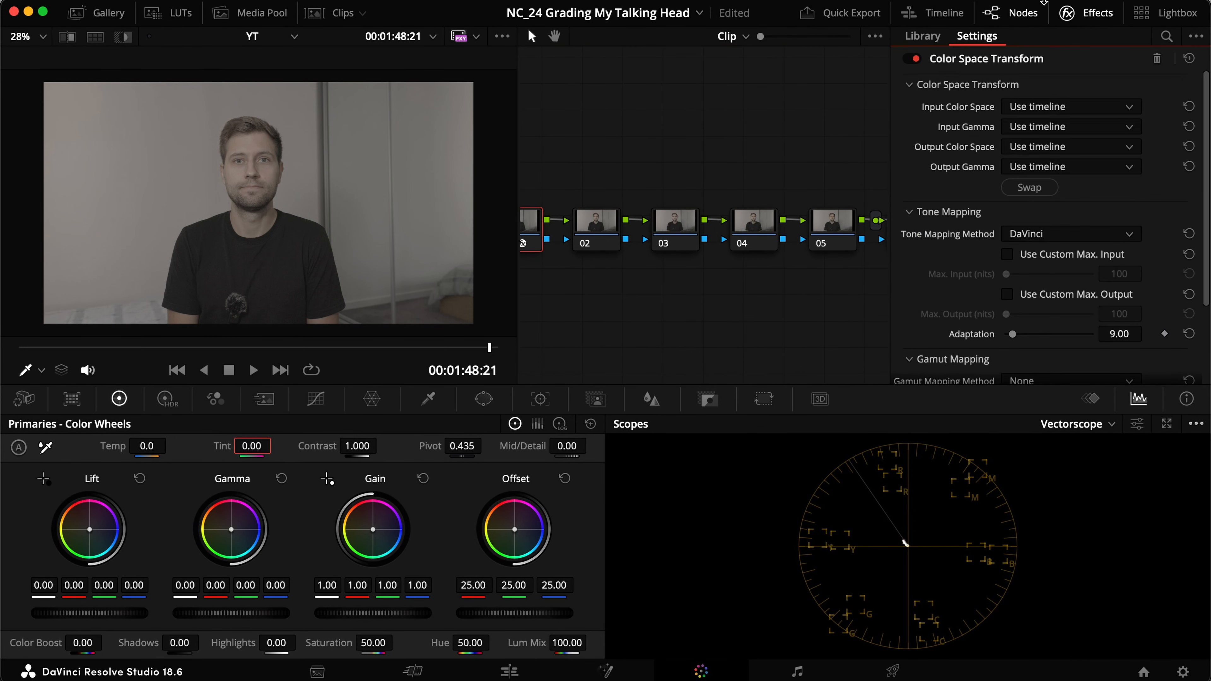
left_click(1066, 13)
Step: Copy node 01's grade with its Color Space Transform onto node 07
left_click(581, 223)
key("super+c")
left_click(1048, 224)
key("super+v")
Step: Set node 01's Color Space Transform input color space to Canon Cinema Gamut and input gamma to Canon Log 3
left_click(579, 223)
left_click(1086, 12)
left_click(1016, 108)
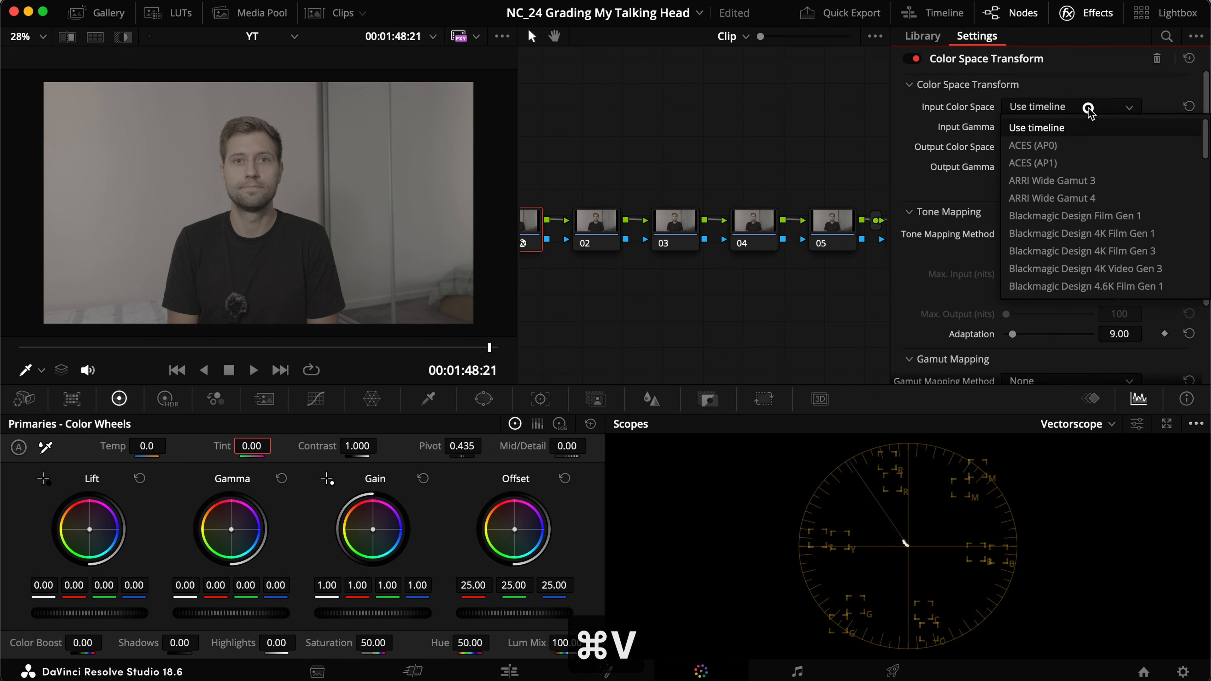
key("c")
key("Return")
left_click(1091, 124)
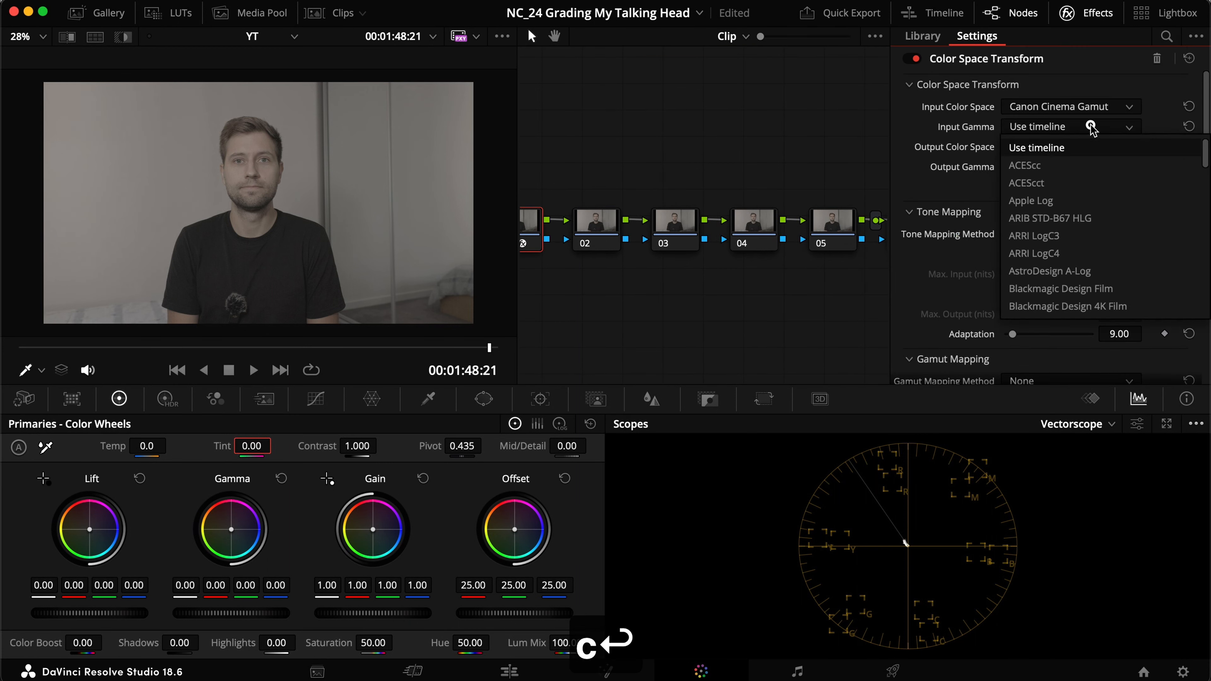
key("c")
key("Down")
key("Down")
key("Return")
Step: Set node 01's output color space to DaVinci Wide Gamut and its output gamma to DaVinci Intermediate
left_click(1088, 145)
key("d")
key("Return")
left_click(1079, 169)
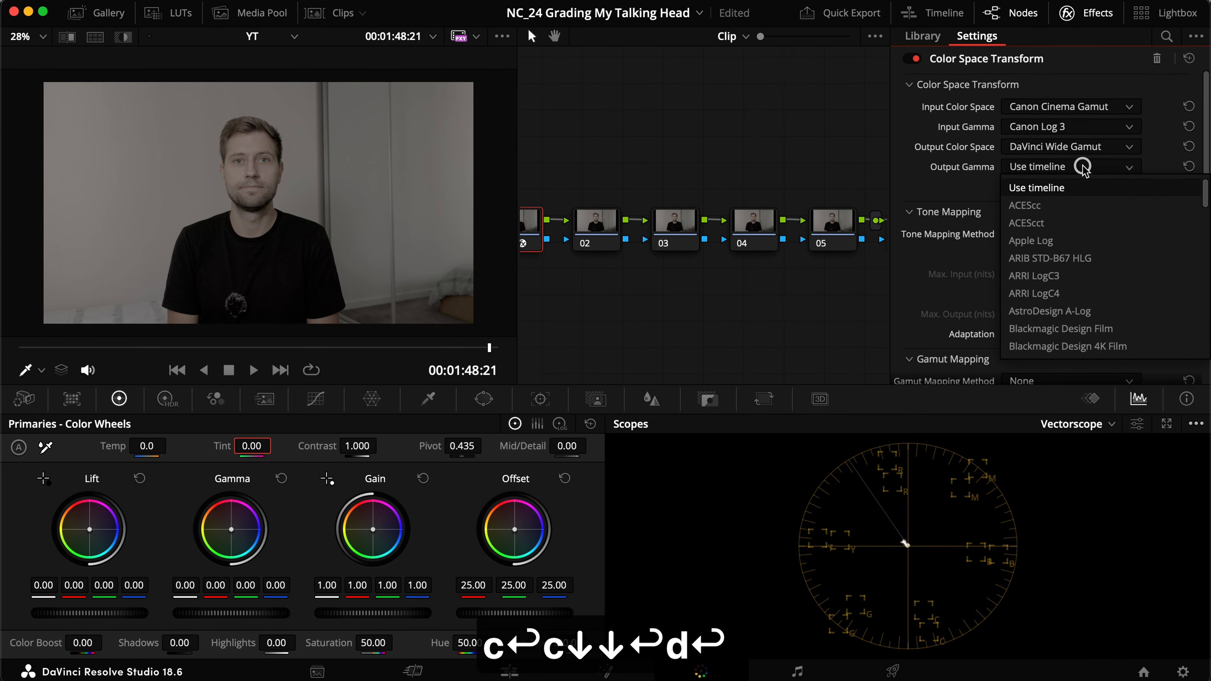
key("d")
key("Return")
left_click(1086, 13)
Step: Set node 07's Color Space Transform input color space to DaVinci Wide Gamut and input gamma to DaVinci Intermediate
left_click(1053, 225)
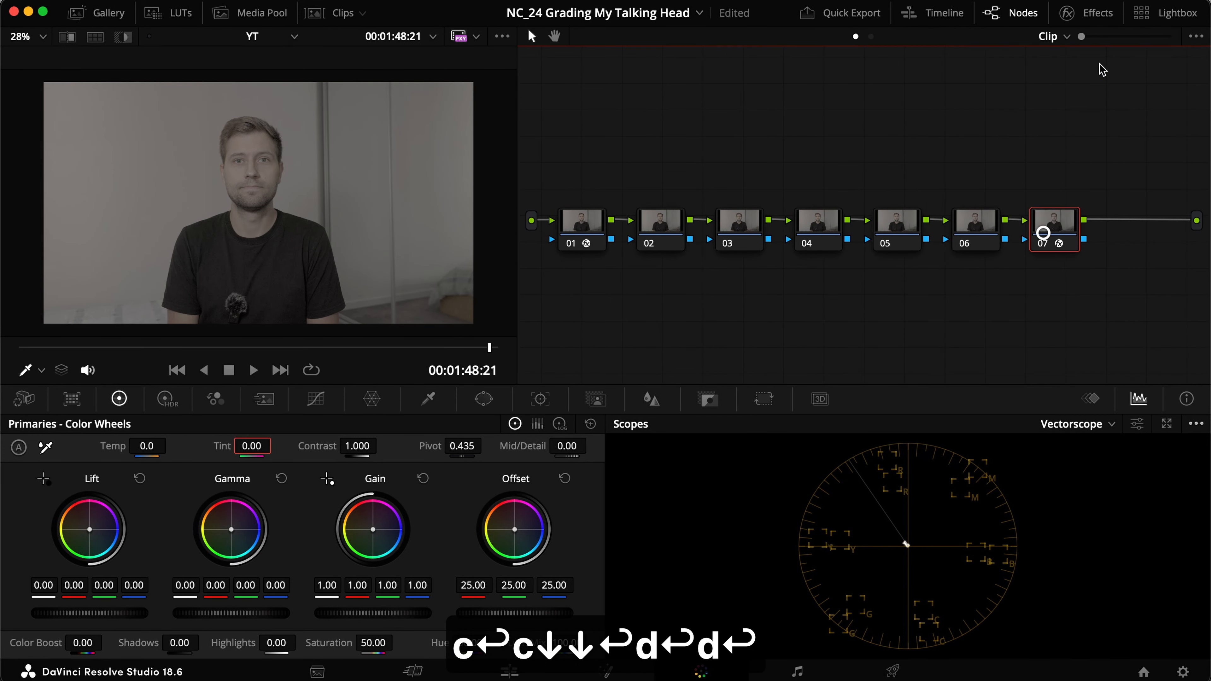
left_click(1086, 13)
left_click(1068, 106)
key("d")
key("Return")
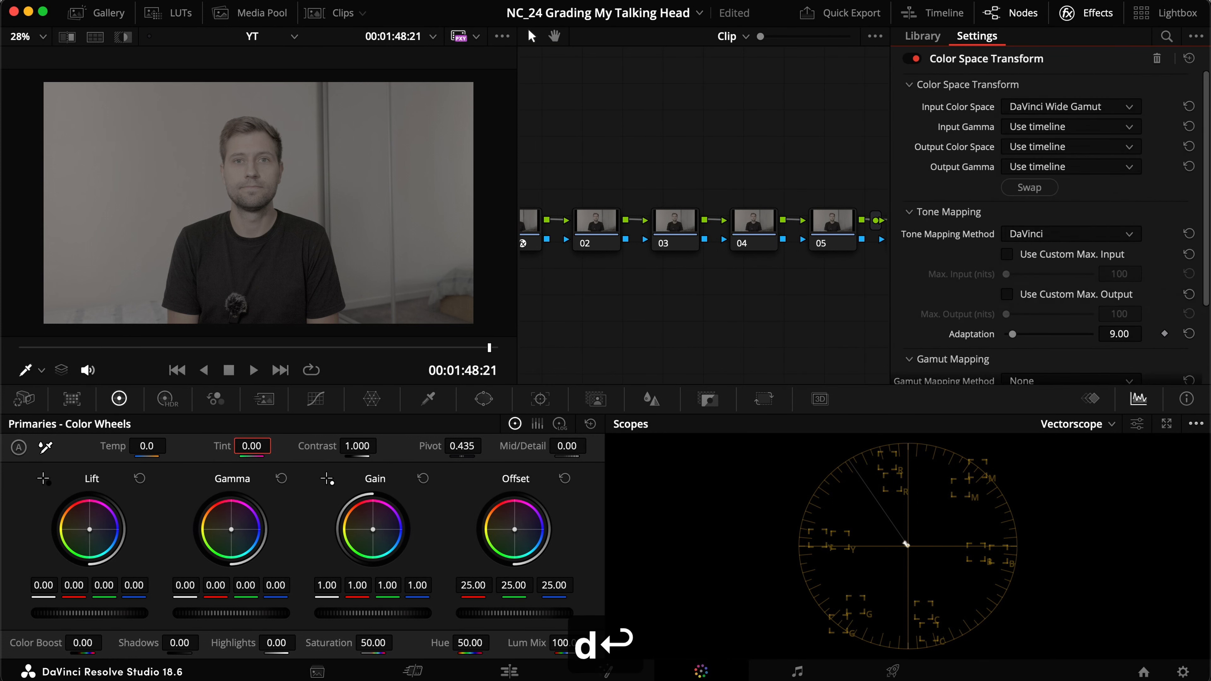
left_click(1060, 126)
key("d")
key("Return")
Step: Set node 07's output color space to Rec.709 and its output gamma to the entry directly after Gamma 2.2
left_click(1068, 147)
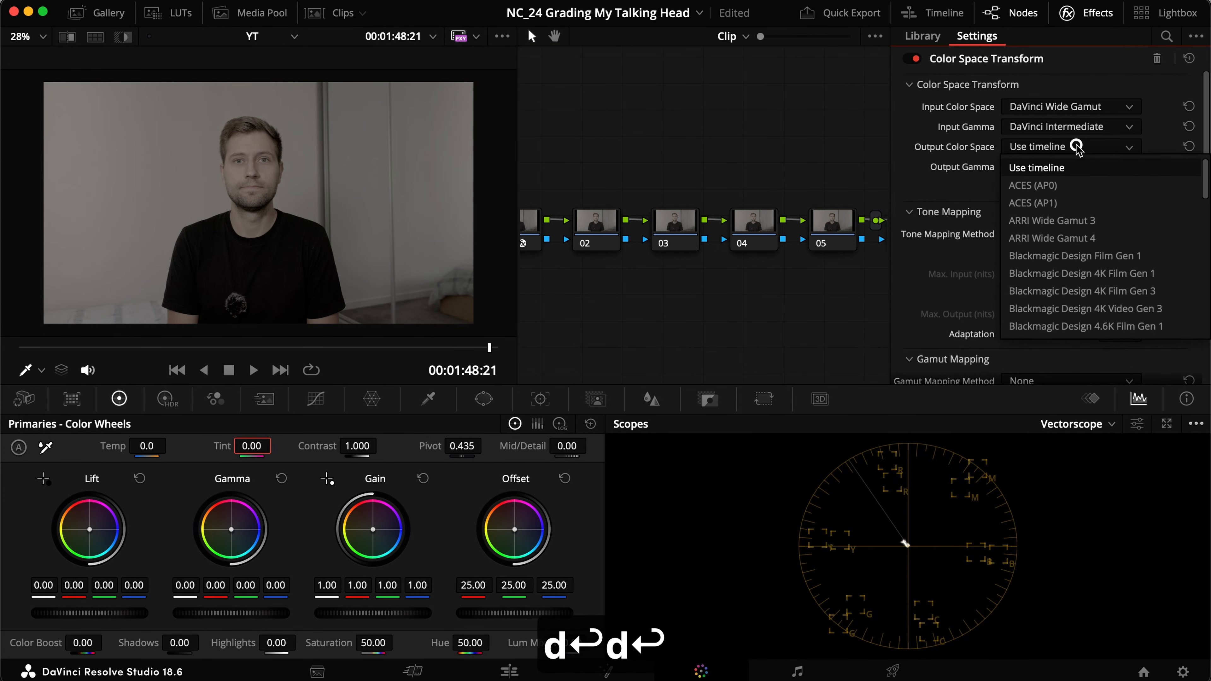
key("r")
key("Return")
left_click(1075, 167)
key("g")
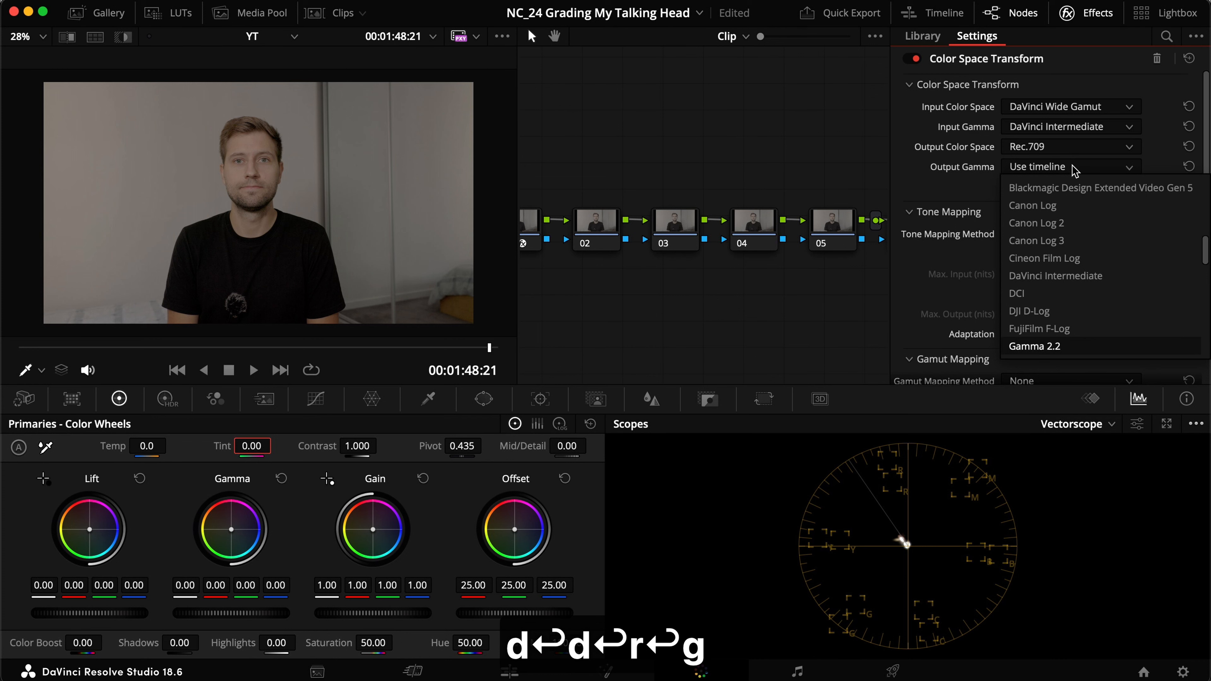
key("Down")
key("Return")
left_click(1091, 12)
Step: Label node 07 as DWG-REC and node 01 as LOG-DWG
left_click(1056, 222)
type("r")
type("DWG")
type("-REC")
key("Return")
left_click(593, 220)
type("rLOG-DWG")
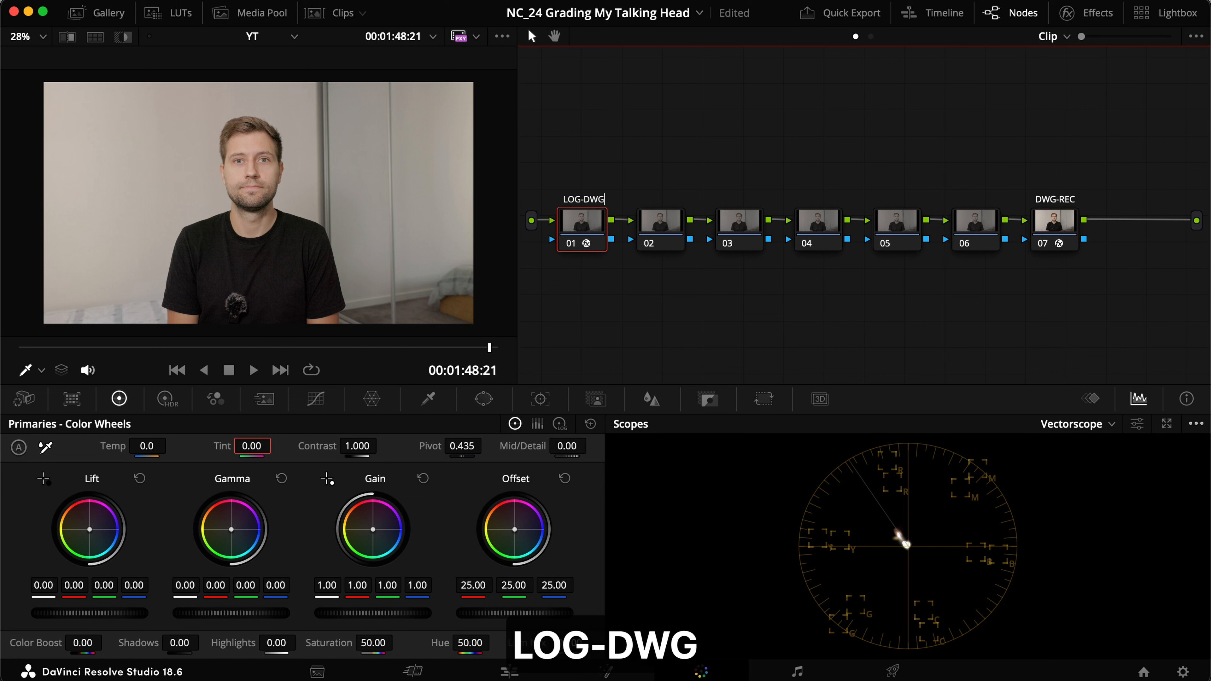
key("Return")
Step: Label node 04 as LUT and node 03 as Exposure
left_click(831, 233)
type("rLUT")
key("Return")
left_click(731, 220)
type("rExposure")
key("Return")
Step: Label node 02 as Balance and node 05 as Curves
left_click(672, 238)
type("rBalance")
key("Return")
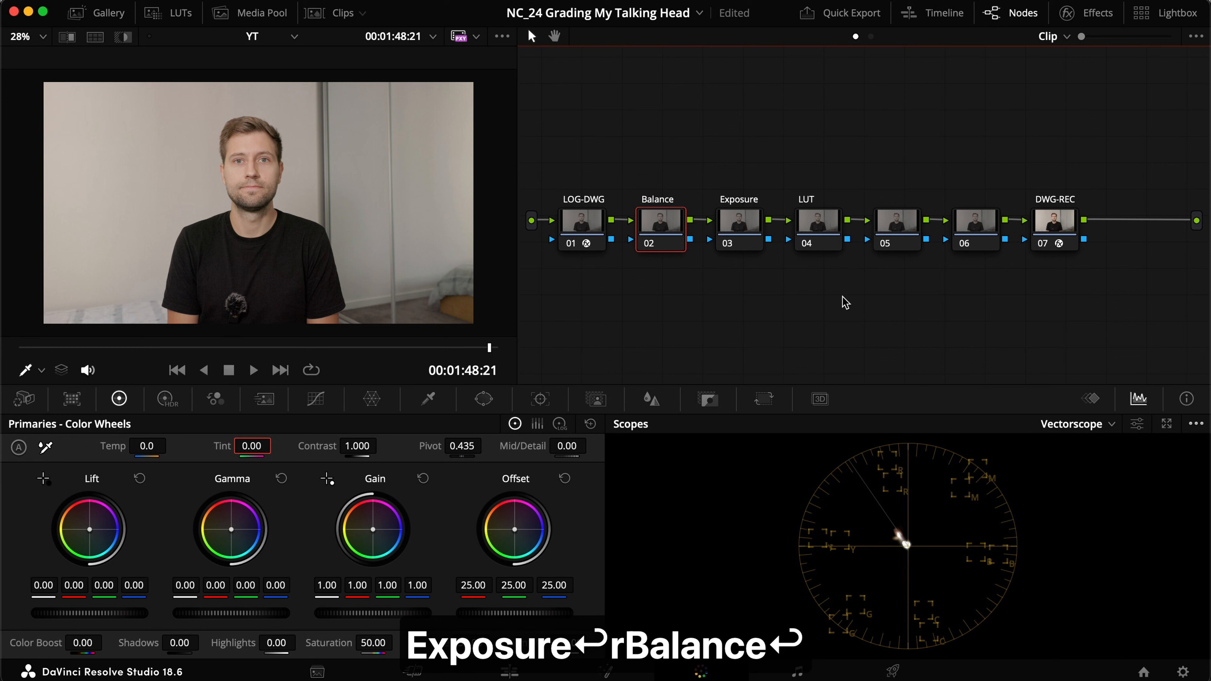
left_click(894, 234)
type("rCurves")
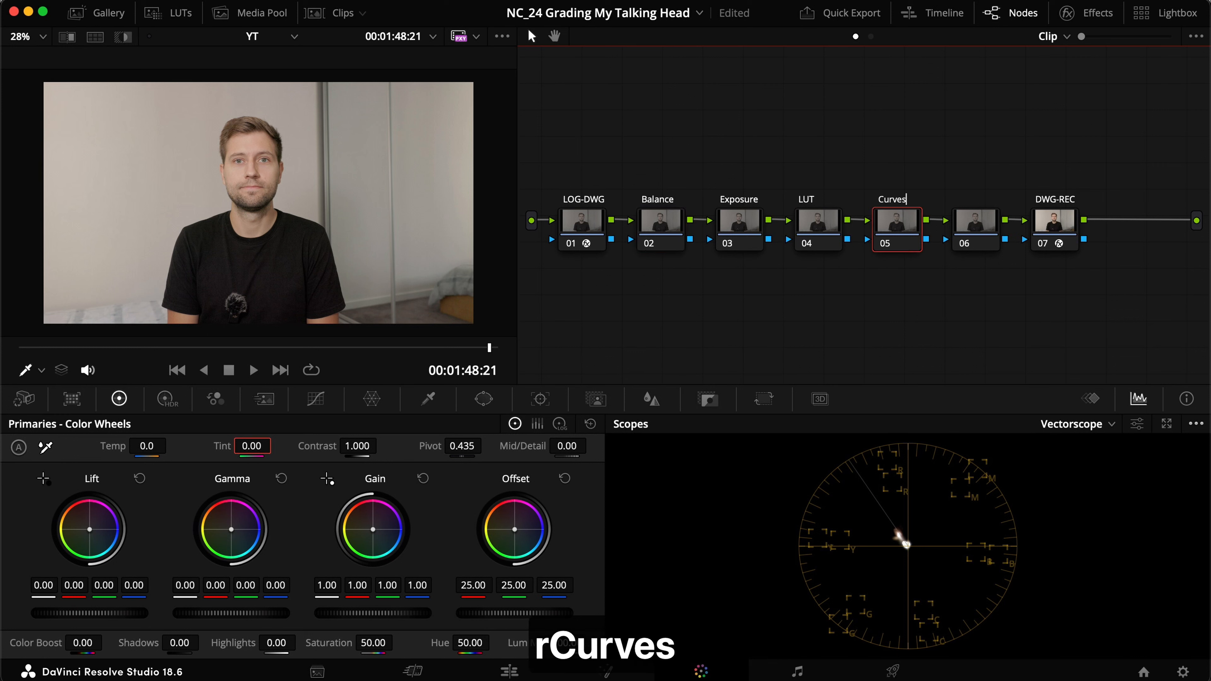
key("Return")
Step: Branch two additional nodes beside node 06 through a mixer and clean up the node graph
left_click(972, 228)
key("alt+a")
key("alt+a")
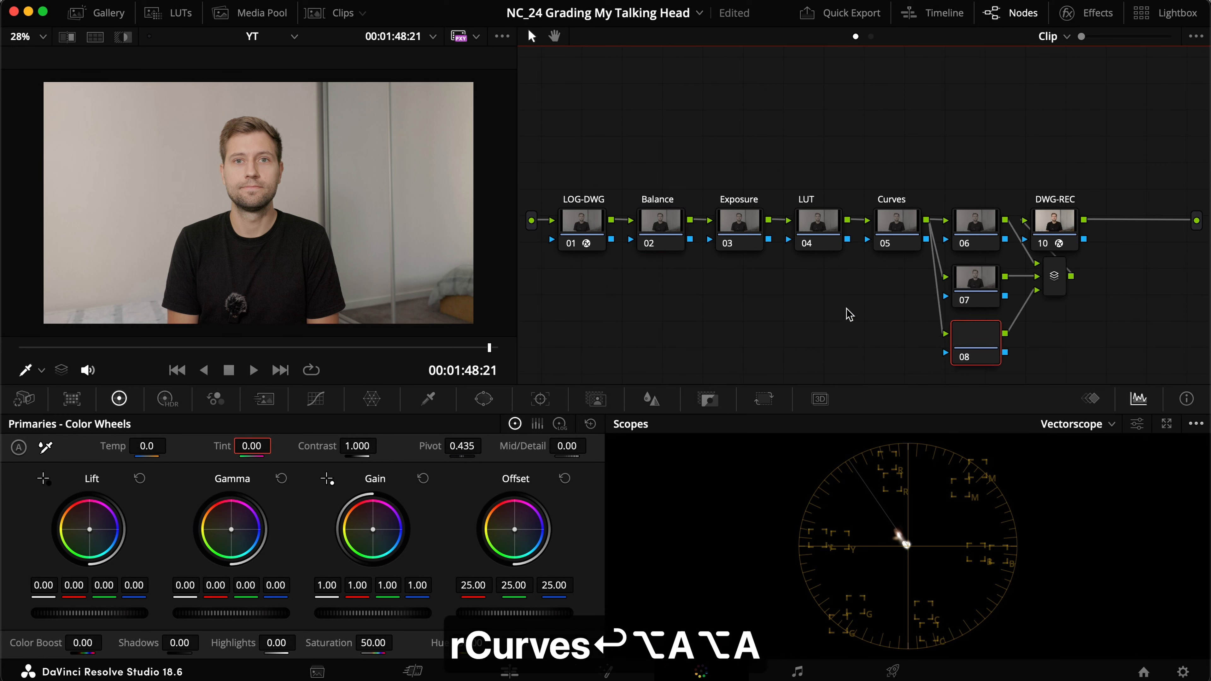
right_click(850, 309)
left_click(919, 486)
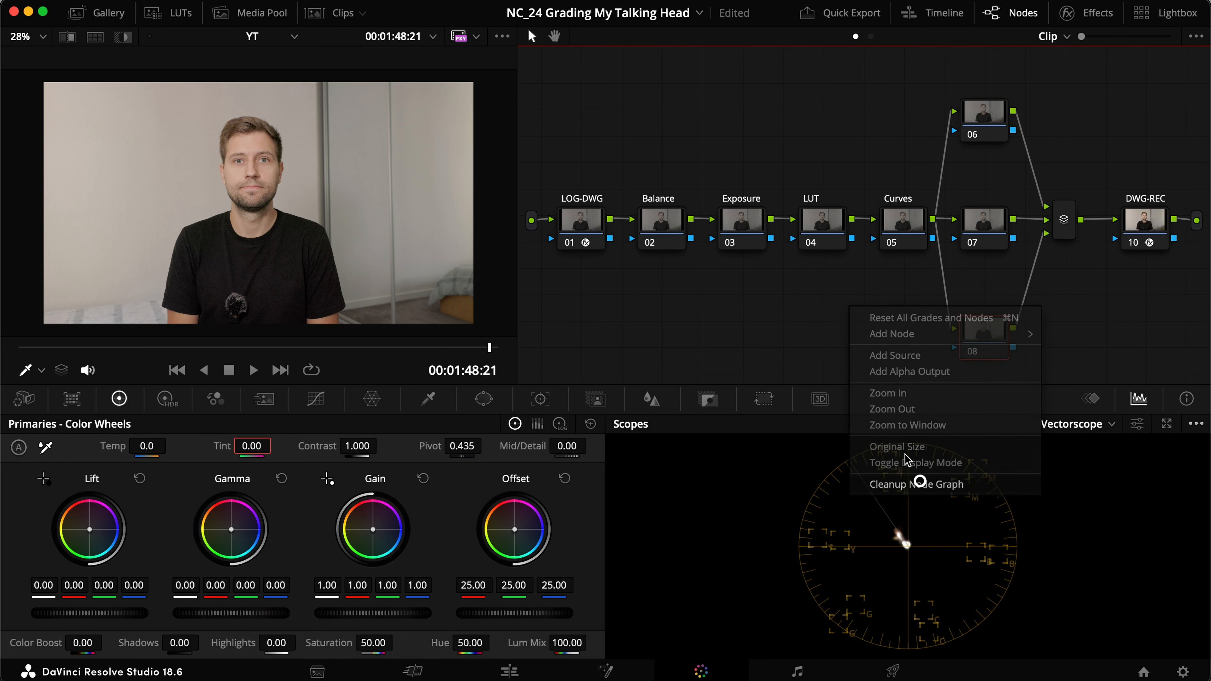
Step: Label node 07, the middle branch, as Focus
left_click(1007, 223)
type("rF")
type("ocus")
key("Return")
Step: Label the upper branch node 06 as Highlights and the lower branch node 08 as Shadows
left_click(984, 114)
type("rHighlgihts")
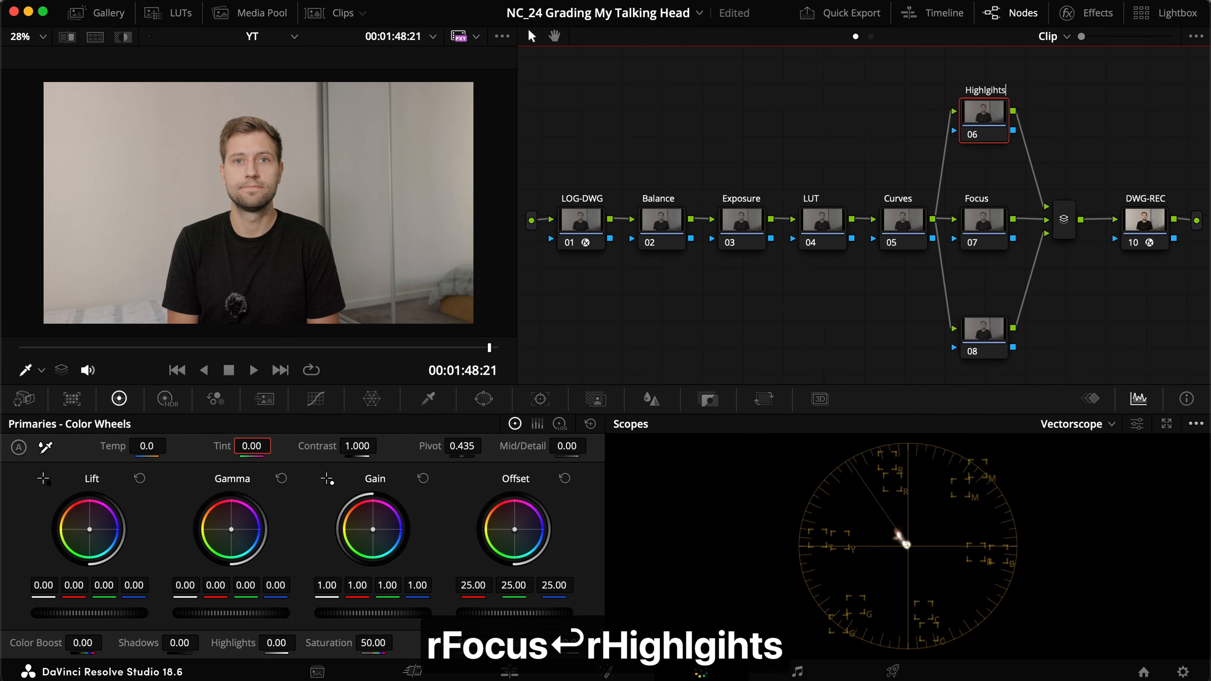
key("BackSpace")
key("BackSpace")
key("BackSpace")
key("BackSpace")
key("BackSpace")
type("ights")
key("Return")
left_click(984, 330)
type("rShadows")
key("Return")
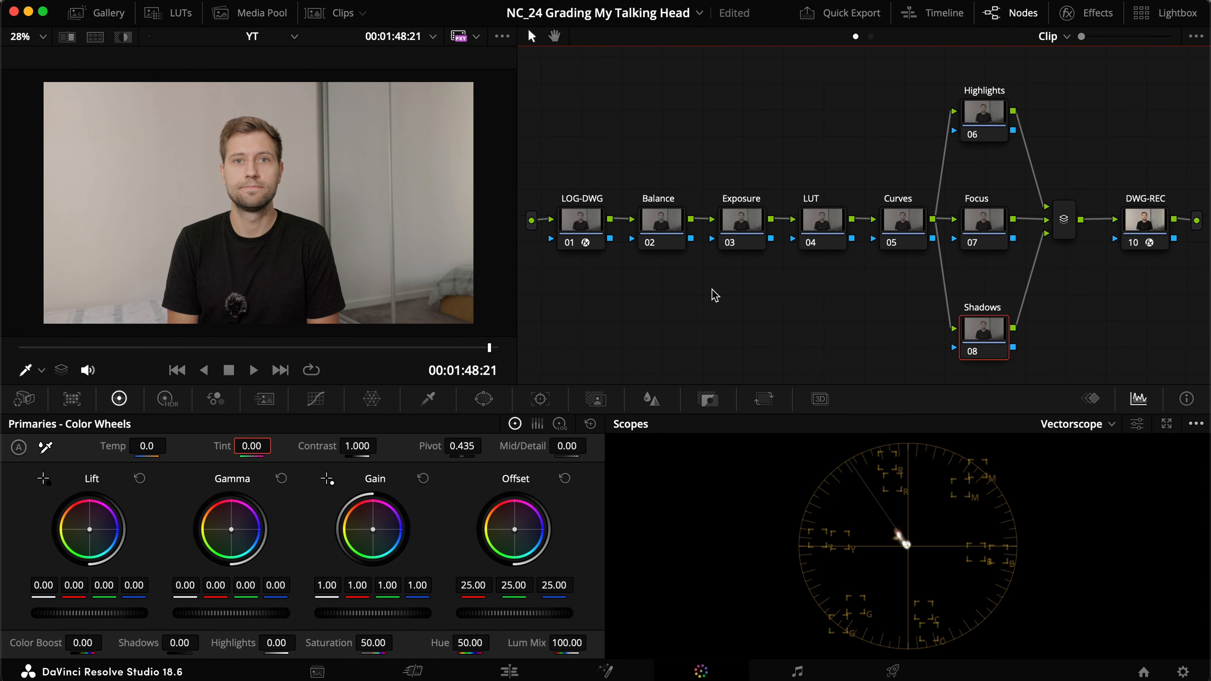
Step: Apply the BasicMonday_V1 LUT from 02_Creative LUTs to the LUT node and widen the node graph area to fit all nodes
left_click(824, 220)
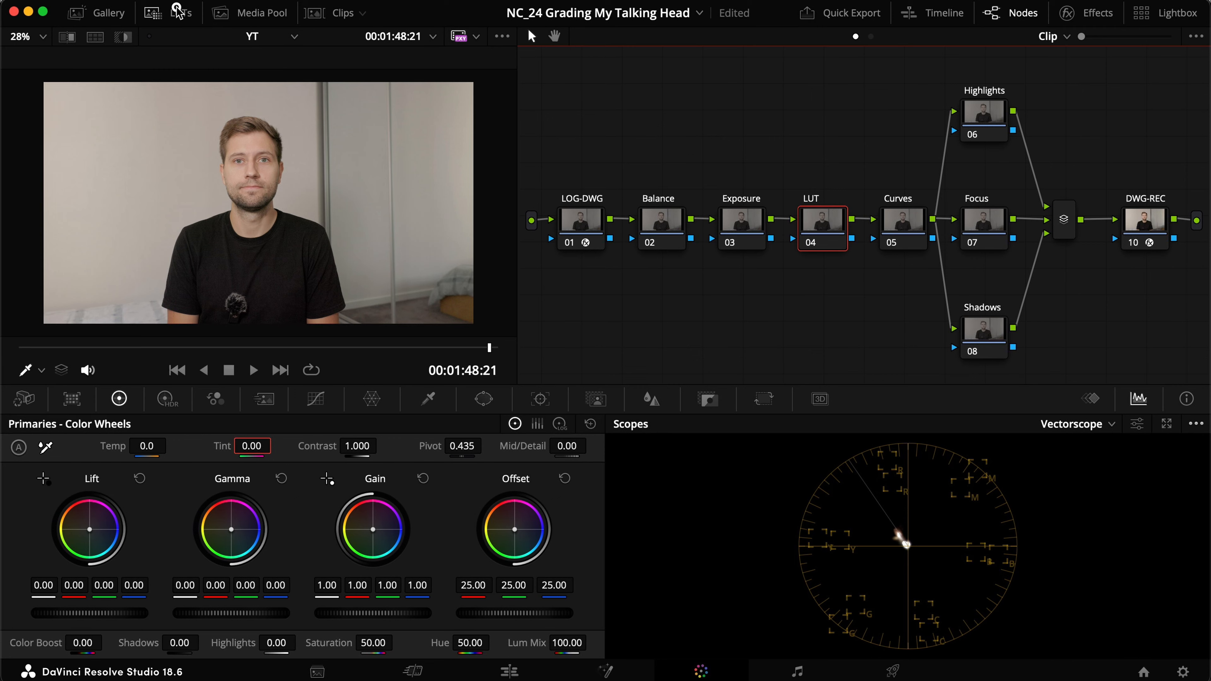
left_click(169, 13)
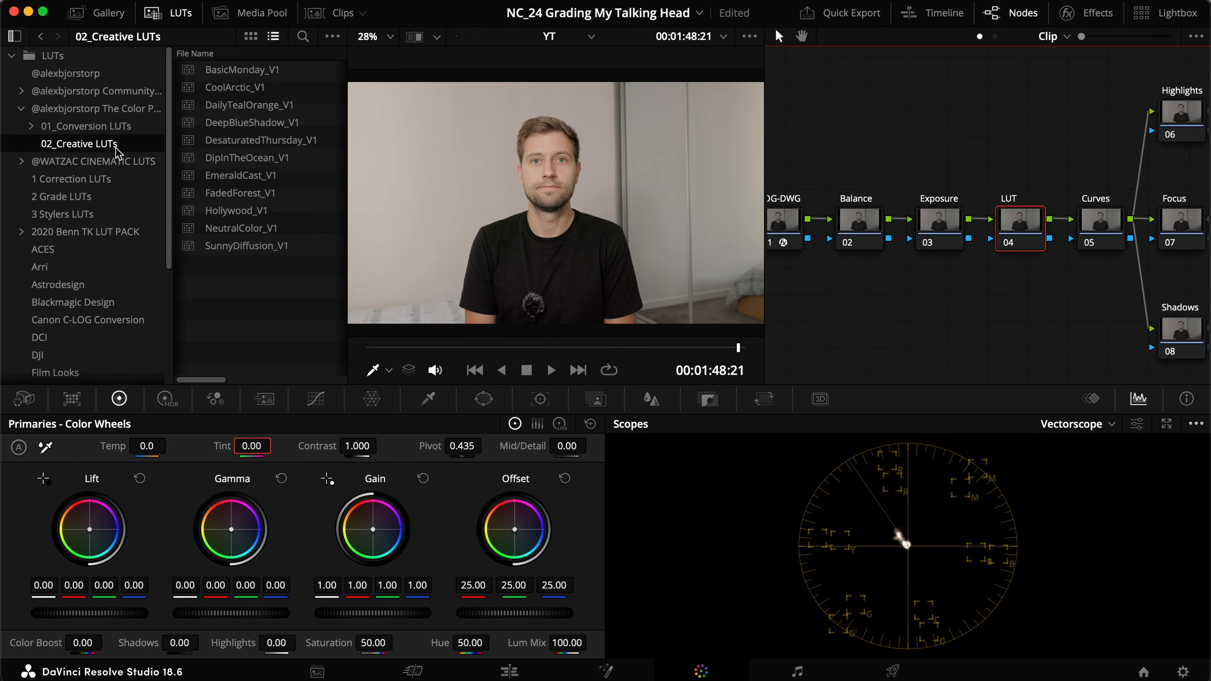
double_click(218, 73)
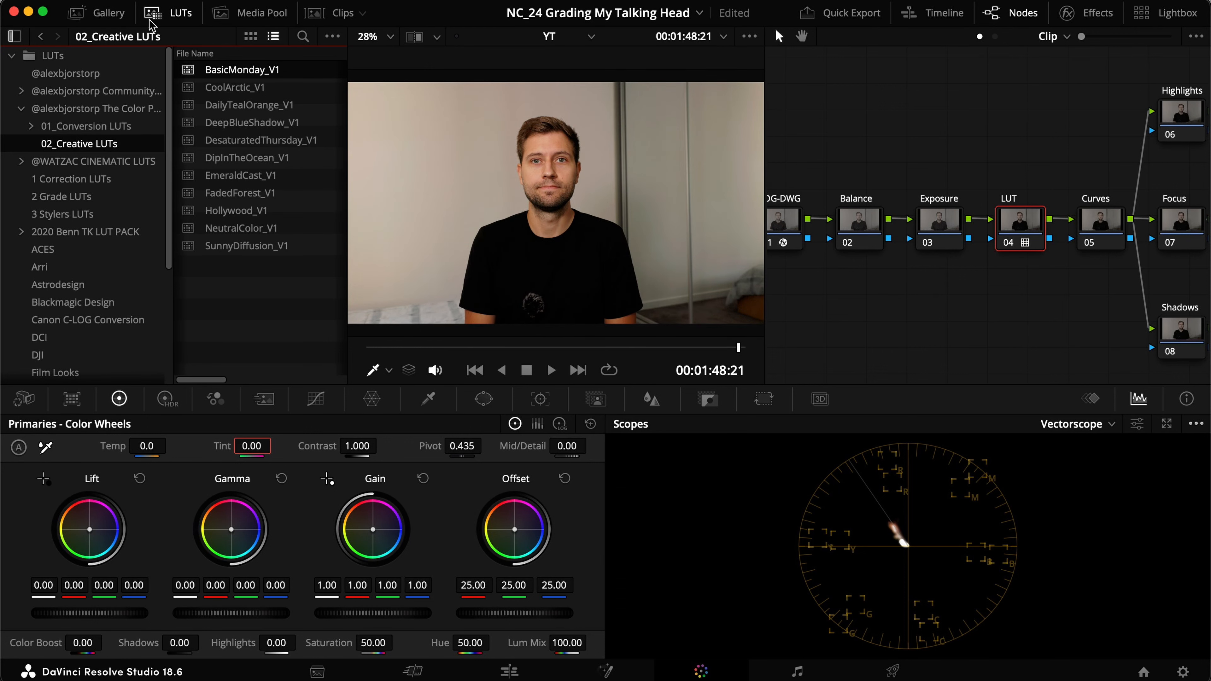
left_click(154, 14)
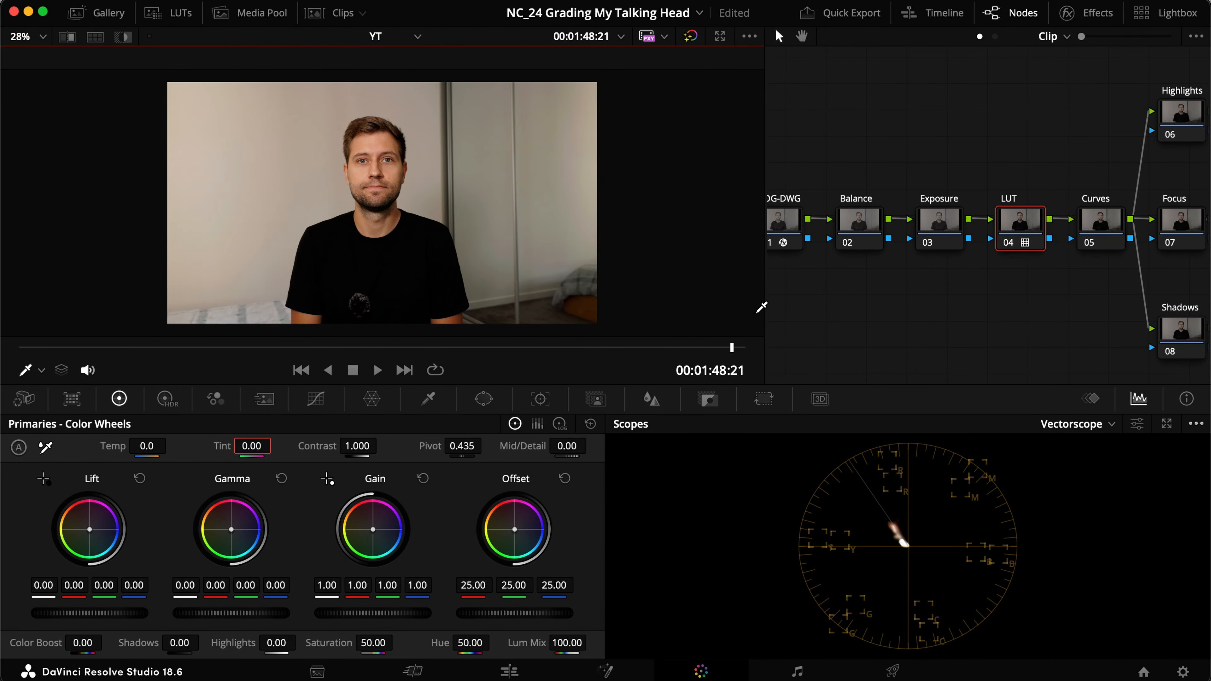
left_click_drag(764, 311, 506, 311)
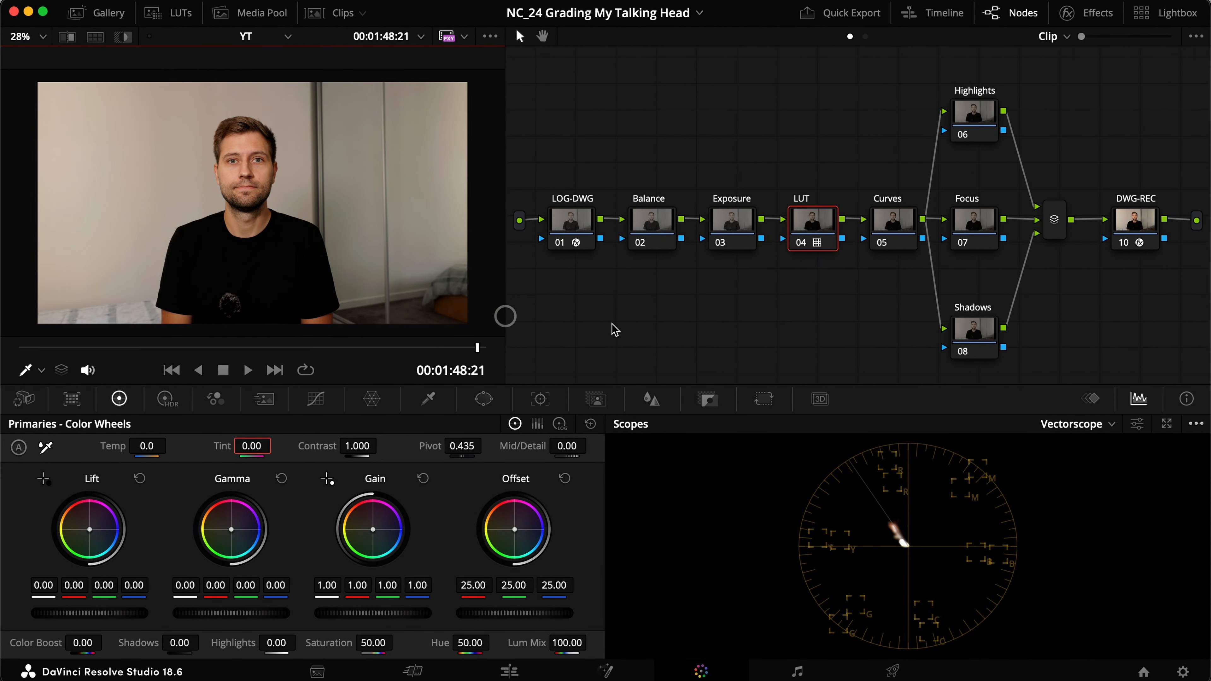
left_click_drag(505, 316, 494, 316)
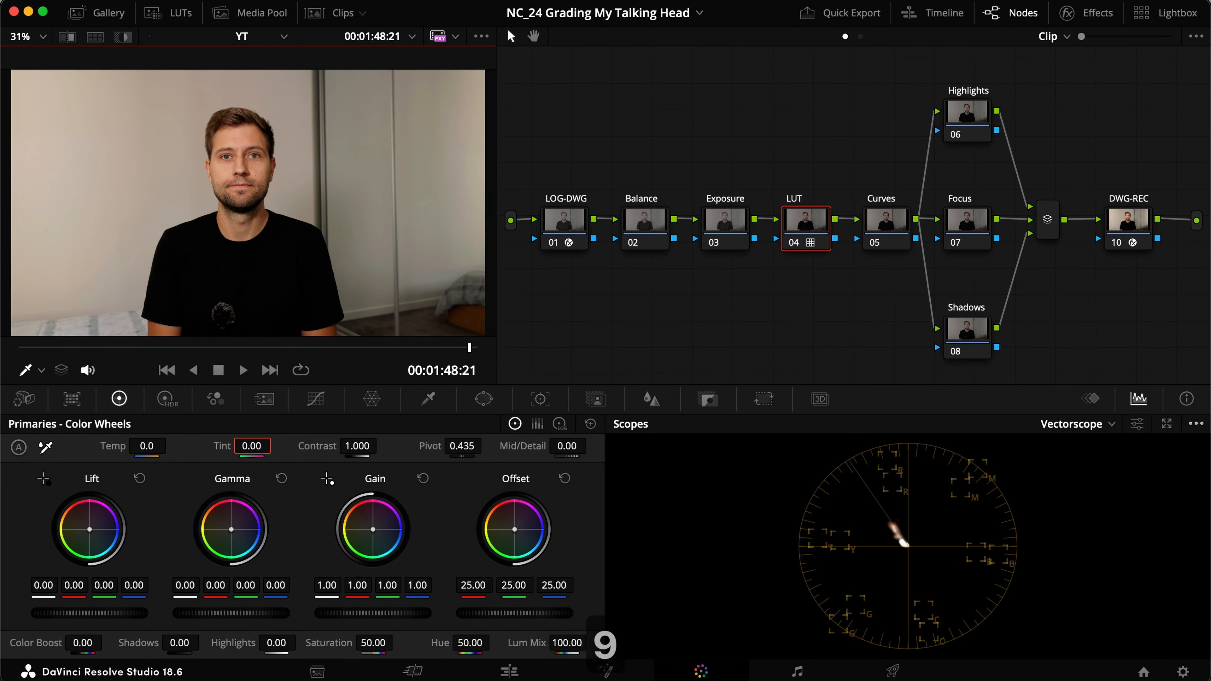
Step: Show the waveform scope to examine the exposure, select the Exposure node, and view the HDR and primaries color wheels
left_click(1075, 424)
left_click(1091, 457)
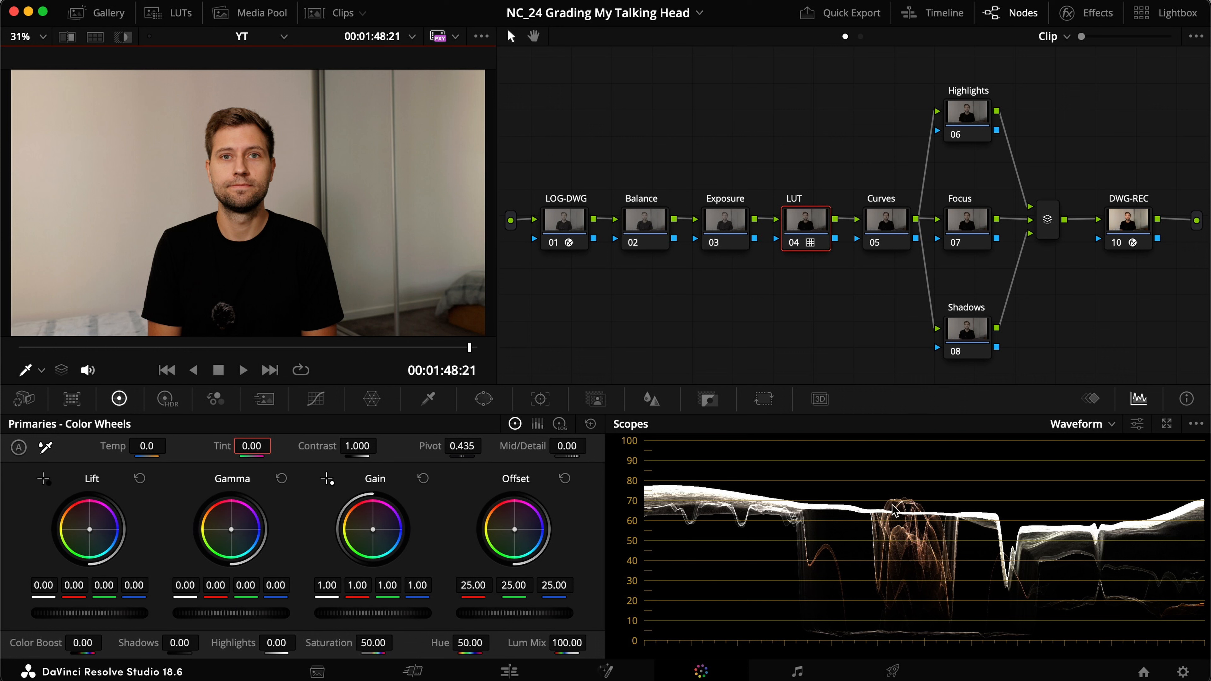
left_click(728, 232)
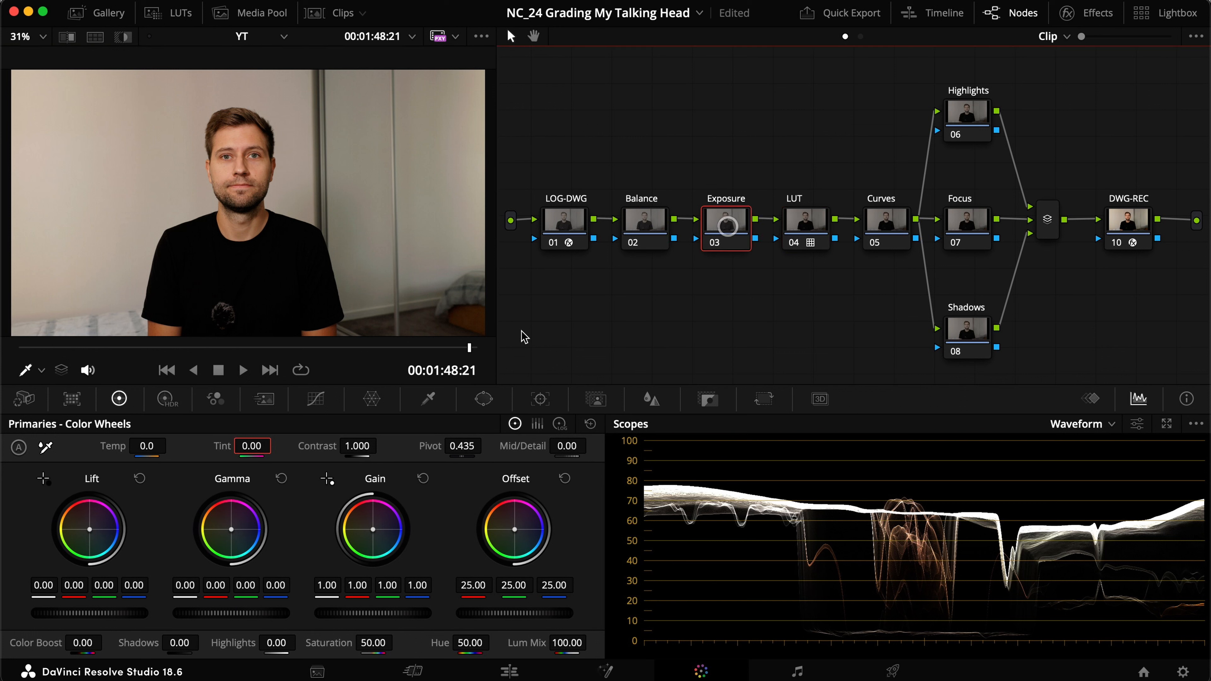
left_click(166, 399)
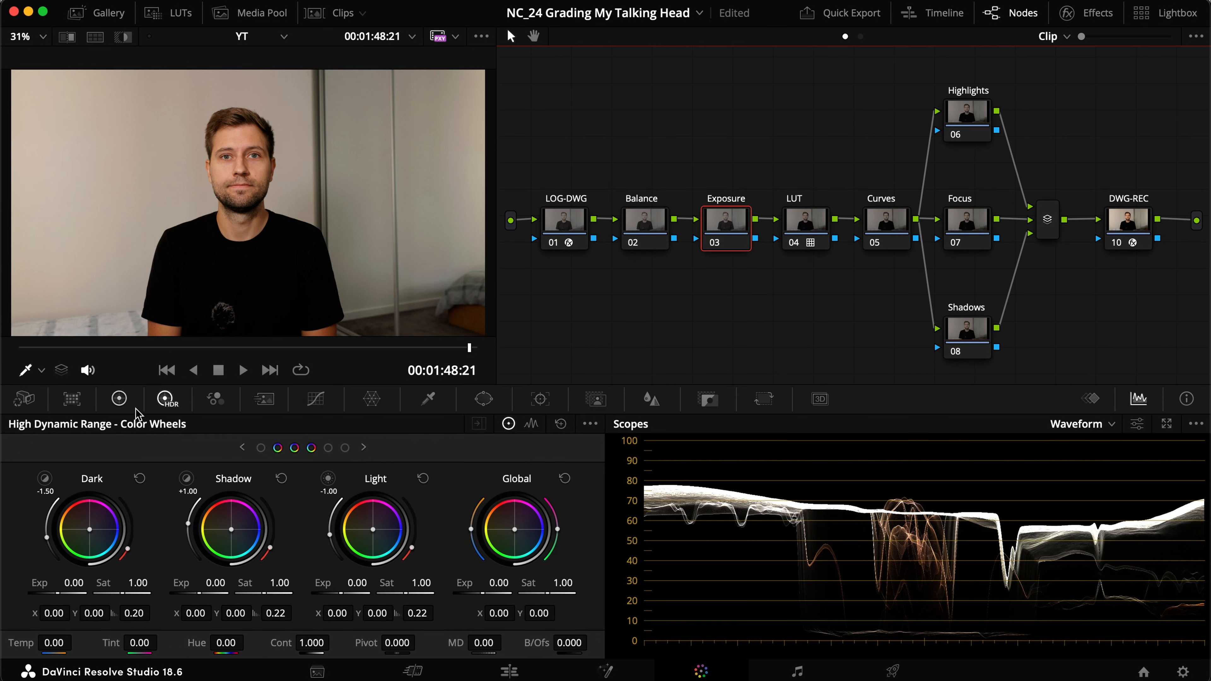
left_click(119, 399)
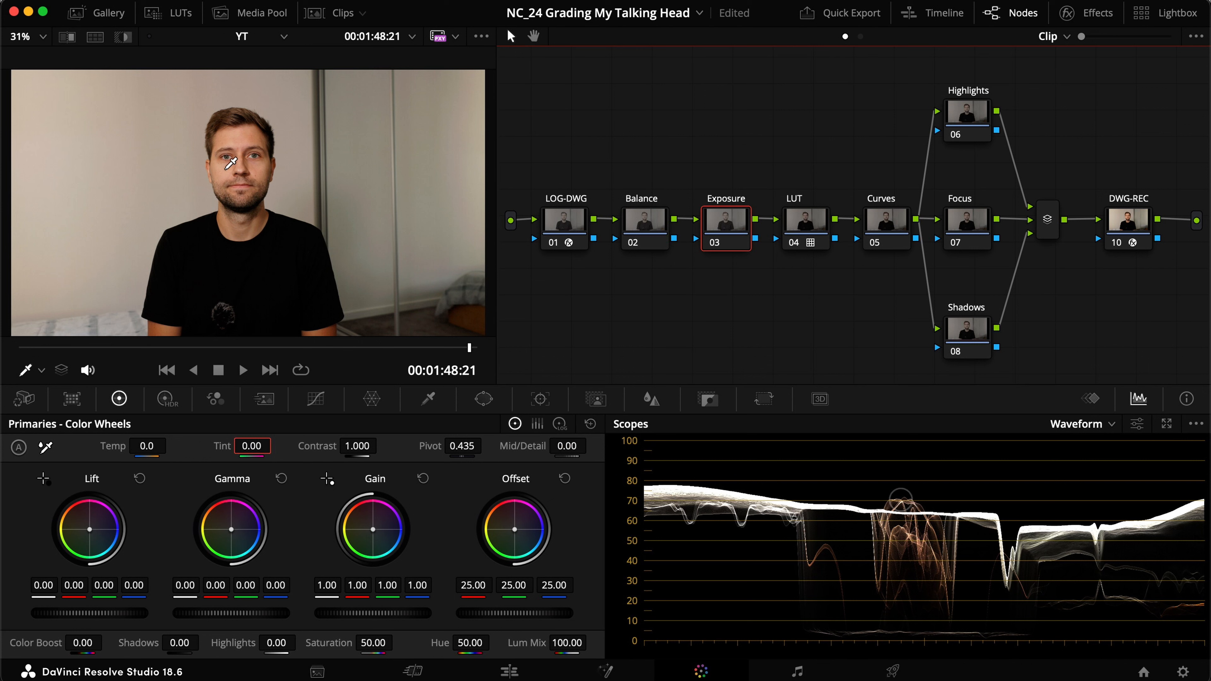
Step: Select the Balance node and examine the face's skin tone against the skin tone line on the vectorscope, including an enlarged scope
left_click(1092, 424)
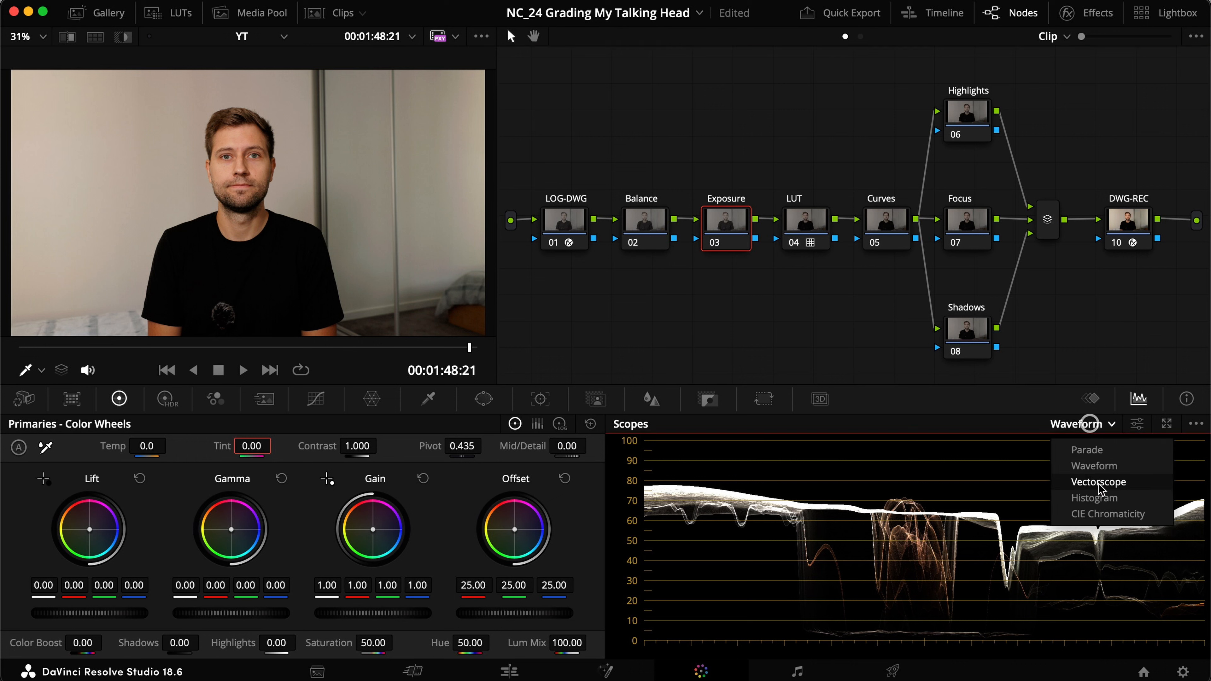
left_click(1099, 482)
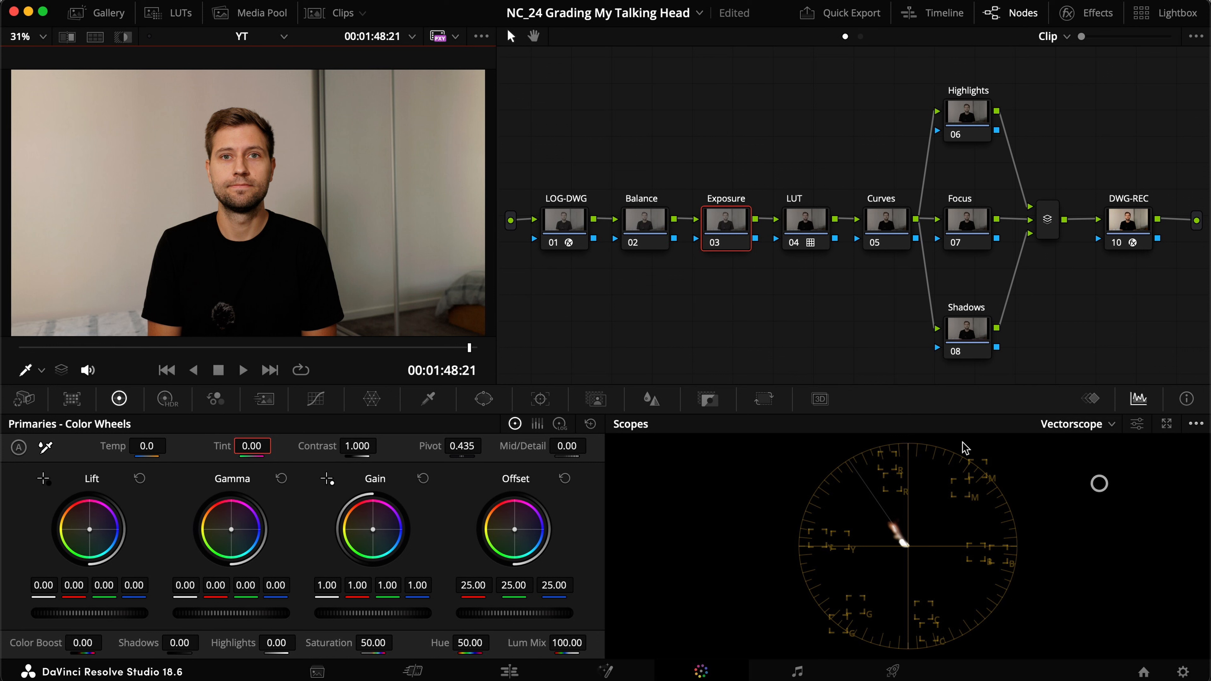
left_click(642, 229)
key("super+shift+w")
left_click_drag(704, 325, 693, 279)
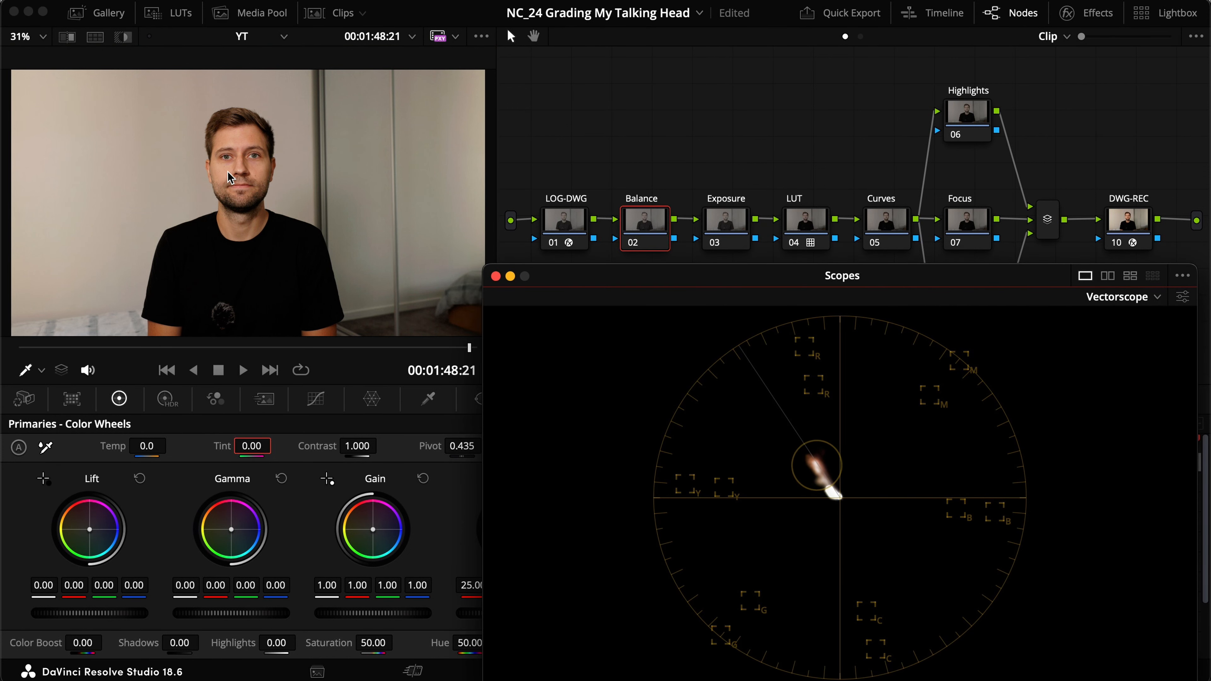
left_click(495, 275)
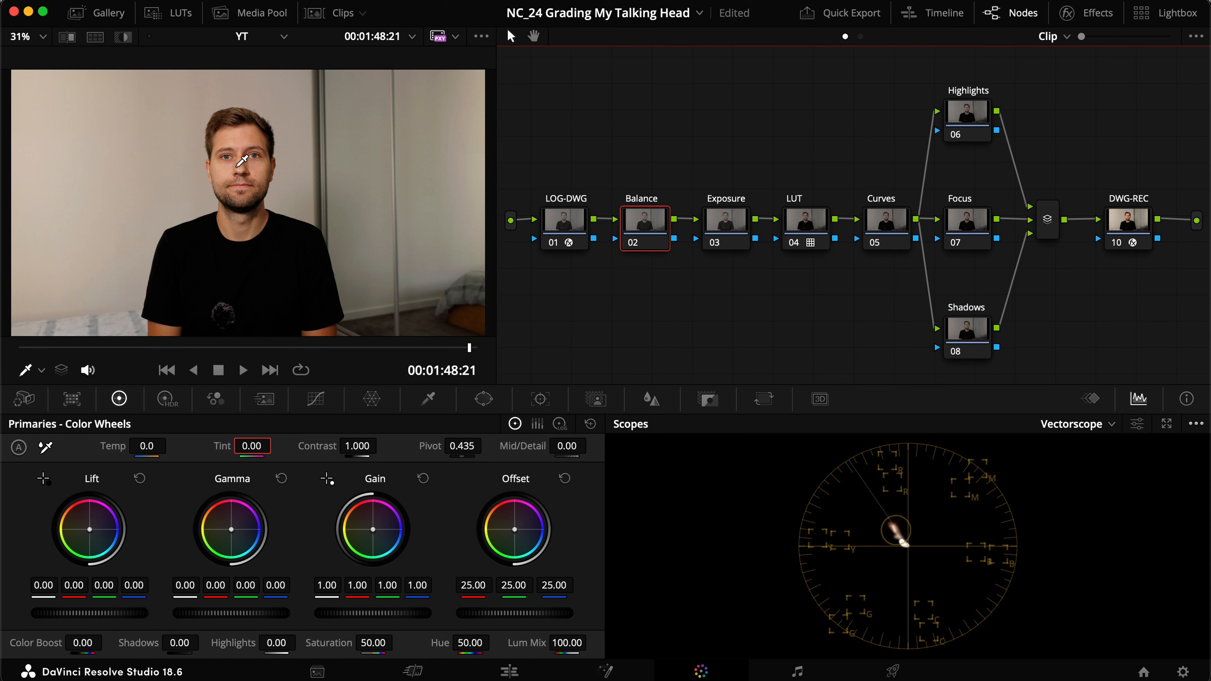
scroll(233, 167, "up", 3)
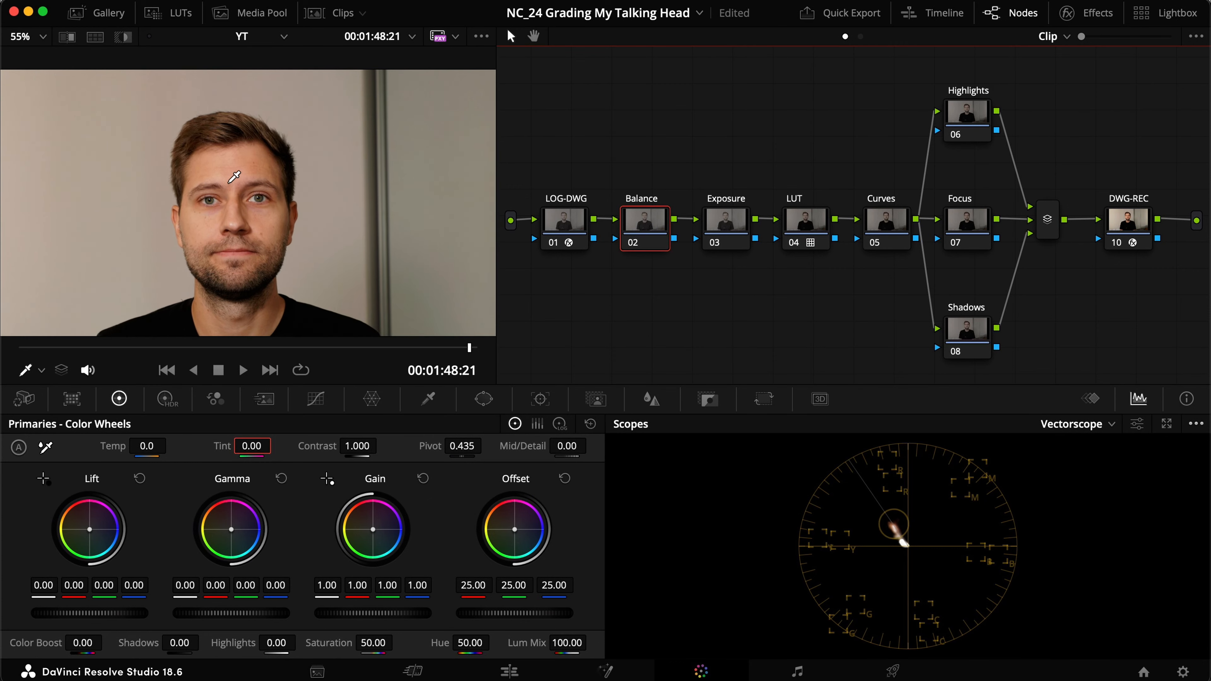
scroll(257, 246, "down", 3)
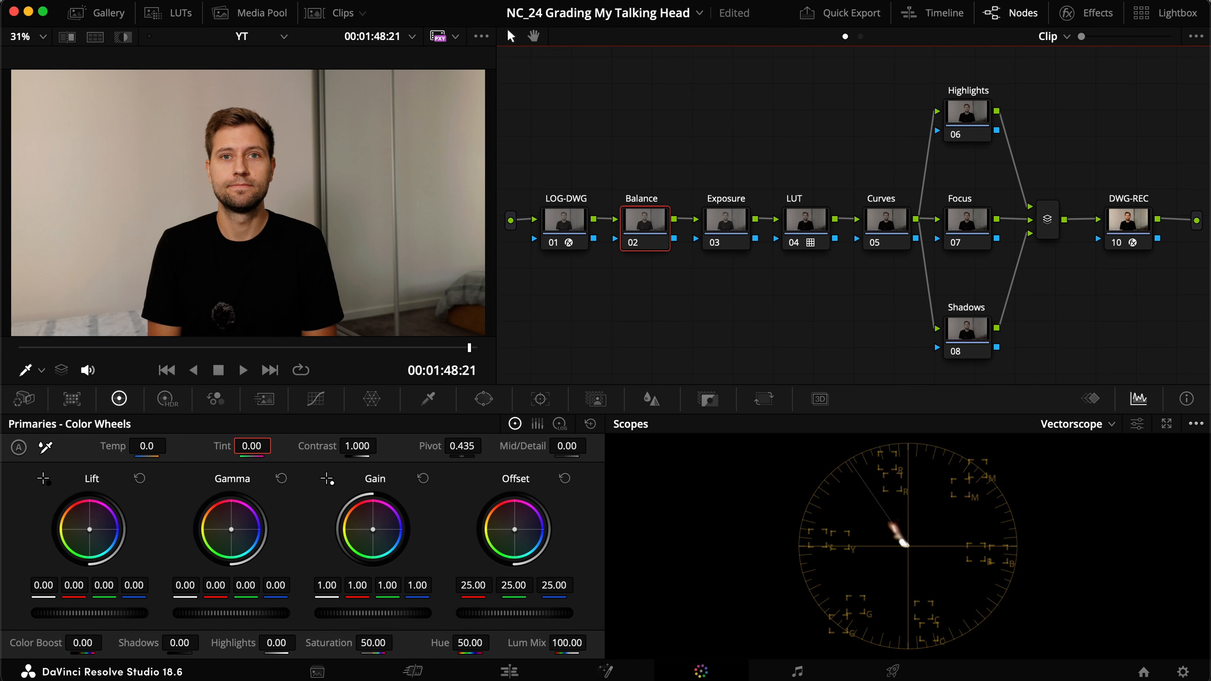
Step: Select the Curves node, open the vectorscope in a separate window, and check the forehead and chin against the skin tone line
left_click(883, 217)
key("super+shift+w")
left_click_drag(646, 270, 681, 227)
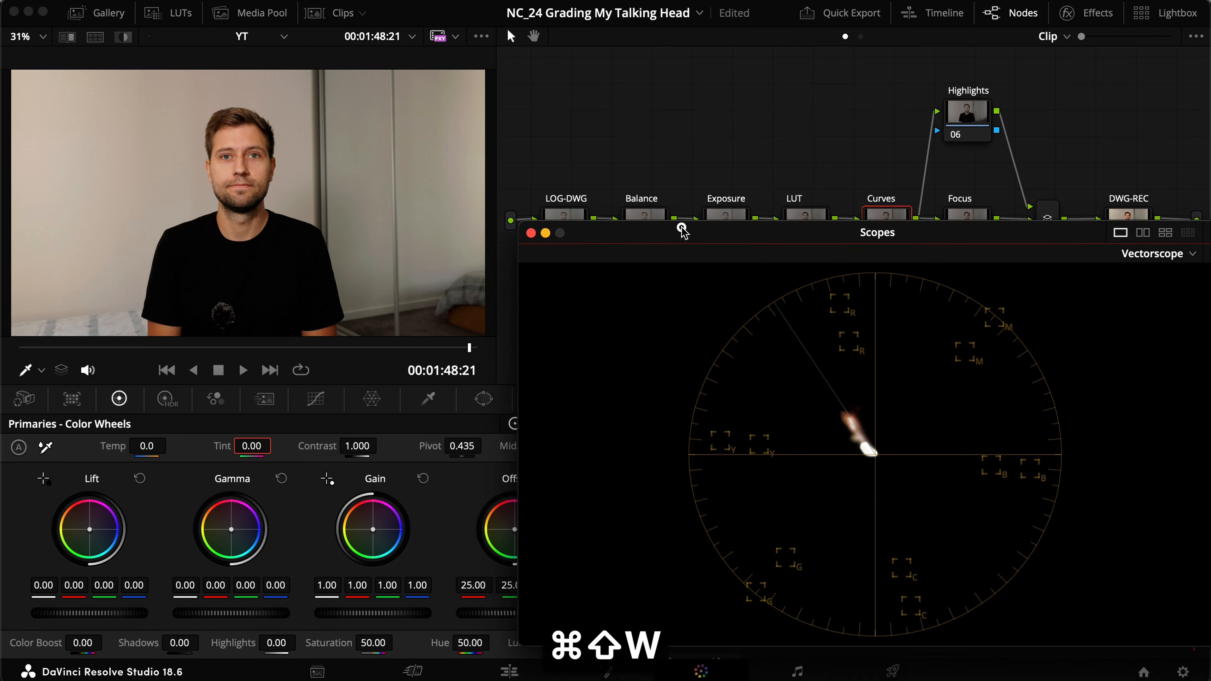
scroll(236, 224, "up", 6)
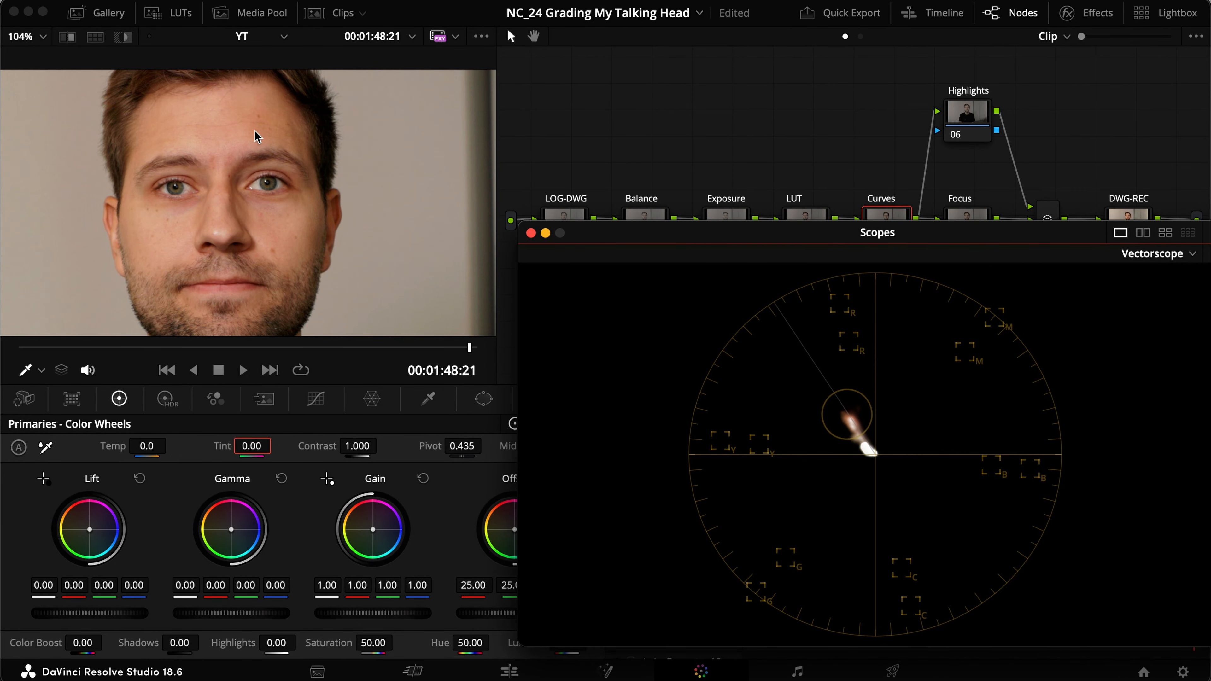
scroll(243, 139, "down", 1)
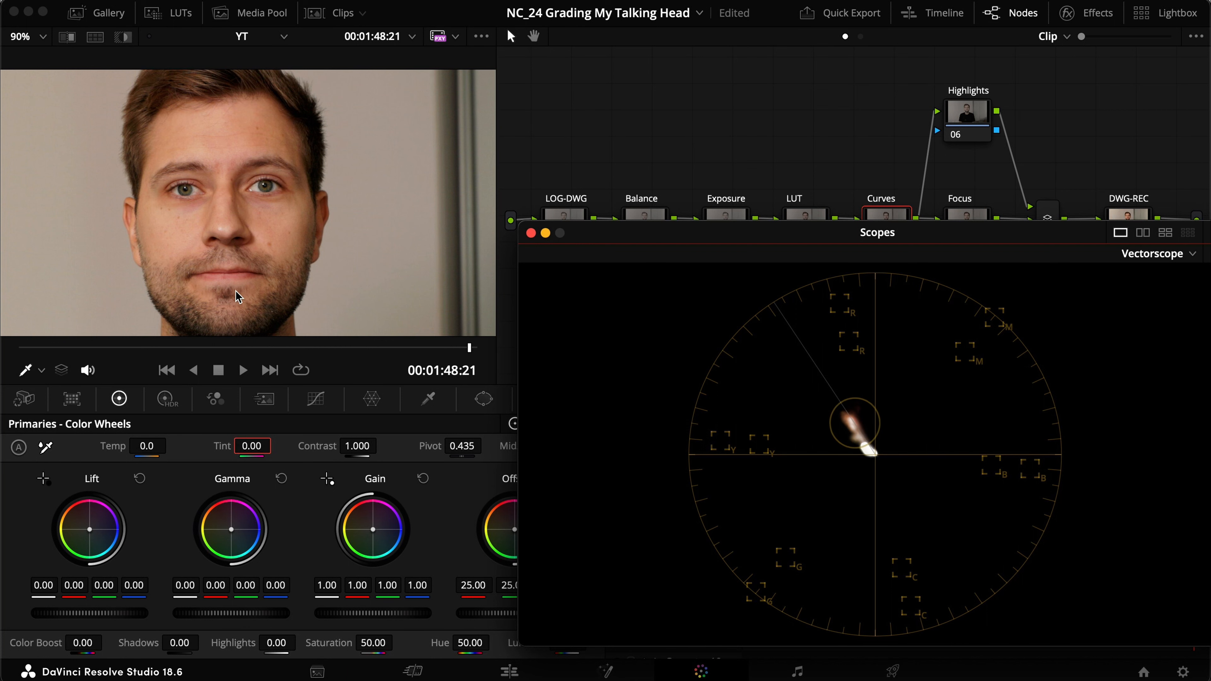
left_click_drag(621, 238, 650, 267)
Step: Sample the face's skin tone in the Hue Vs Hue curve and spread its points to about input hues 267 and 303.51
left_click(316, 398)
left_click(388, 423)
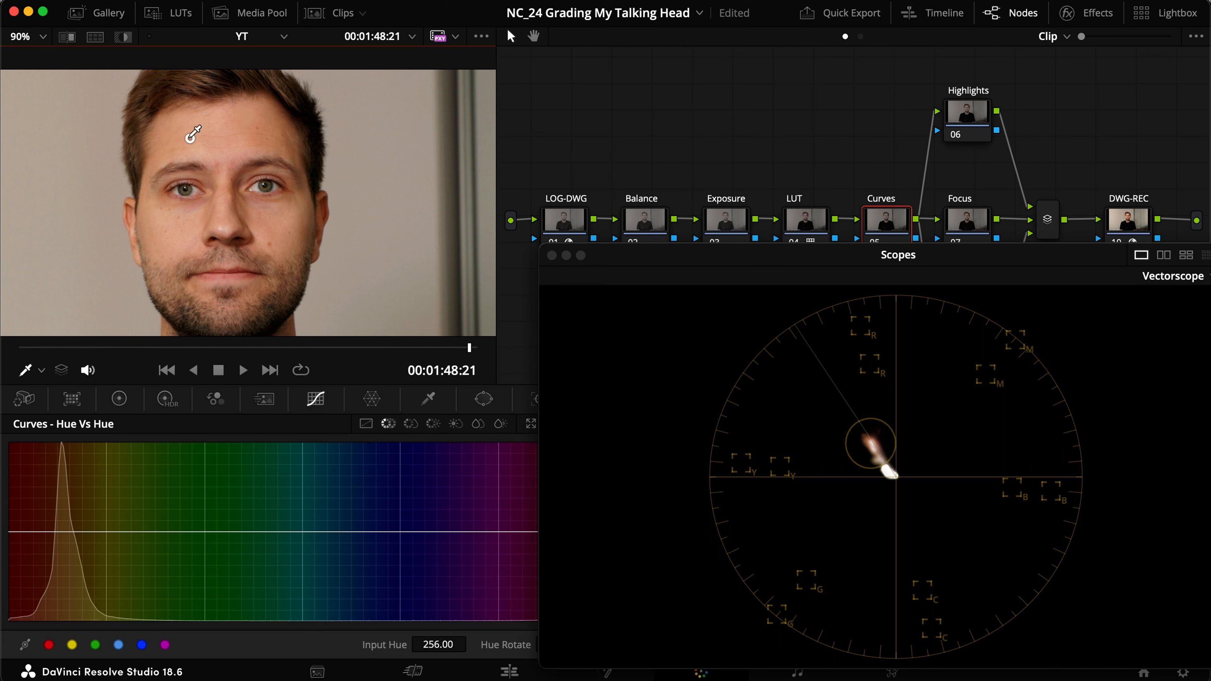
left_click(171, 236)
left_click_drag(65, 531, 87, 531)
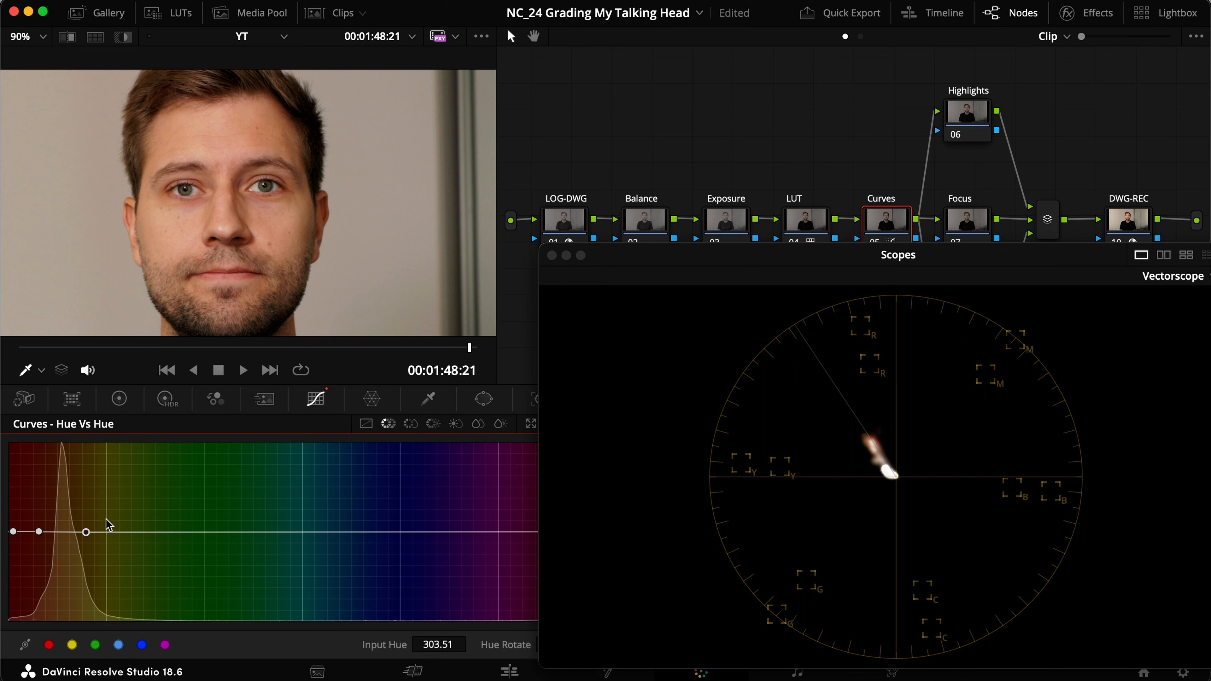
left_click_drag(38, 532, 31, 531)
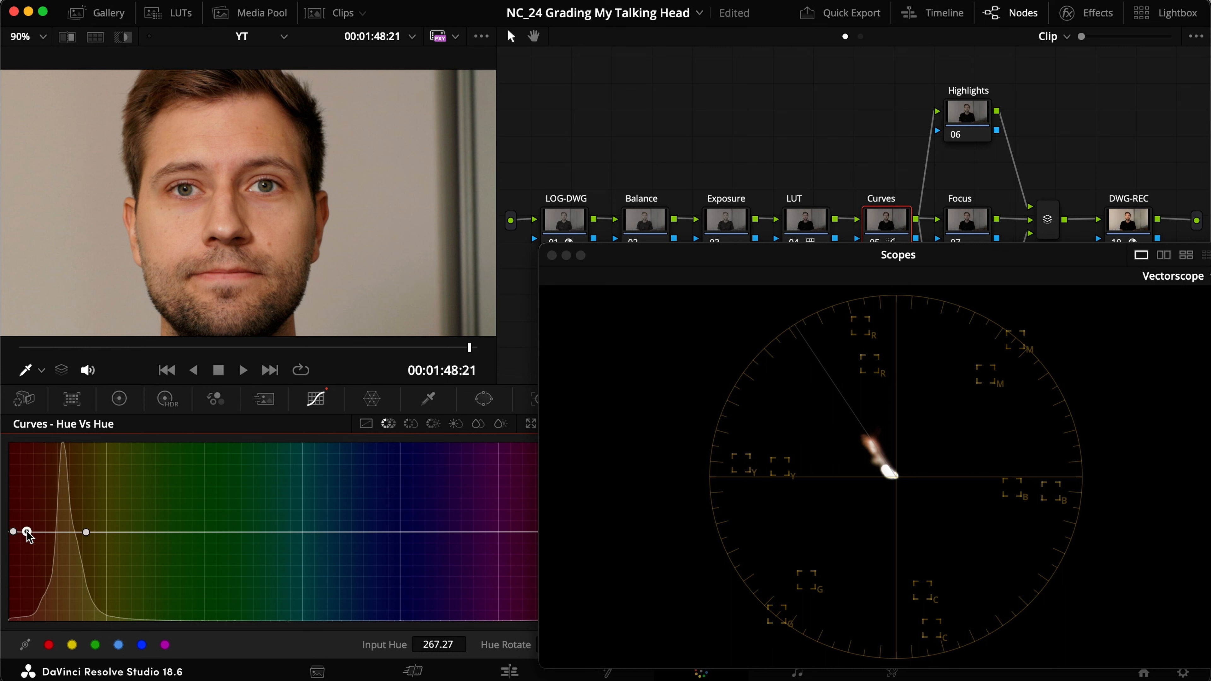
Step: Lower the red-side point of the Hue Vs Hue curve slightly, add a slightly raised point at input hue 296.16, and compare before and after
left_click_drag(27, 532, 28, 534)
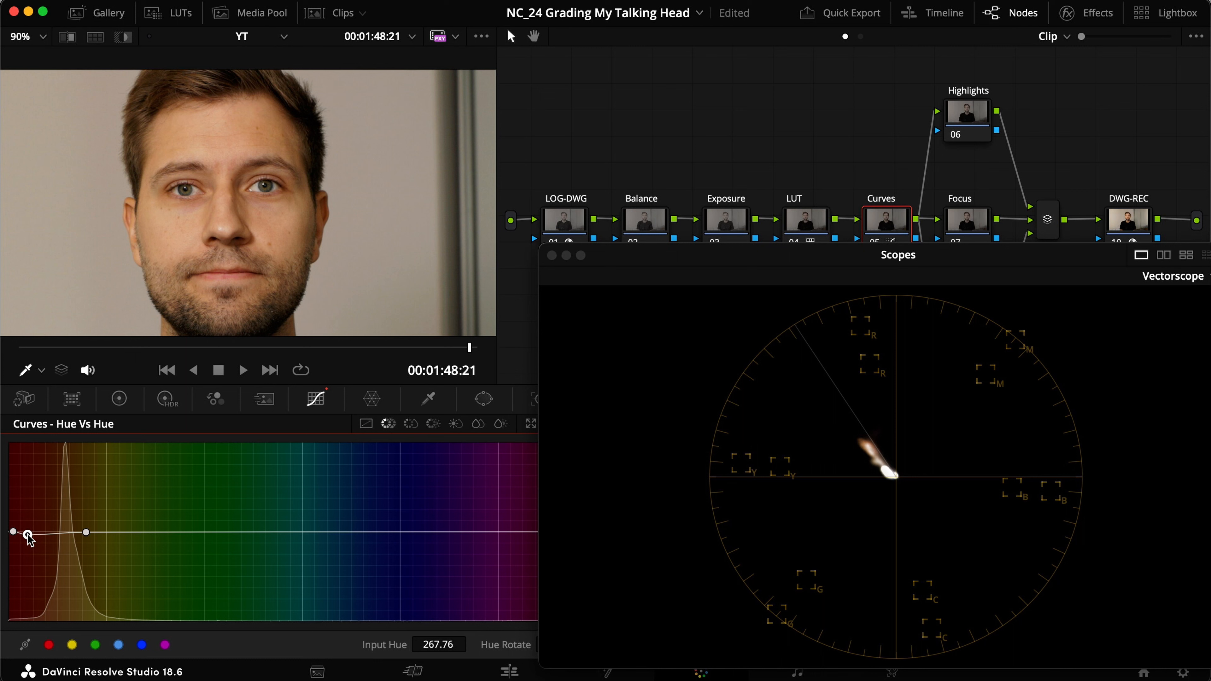
left_click(74, 532)
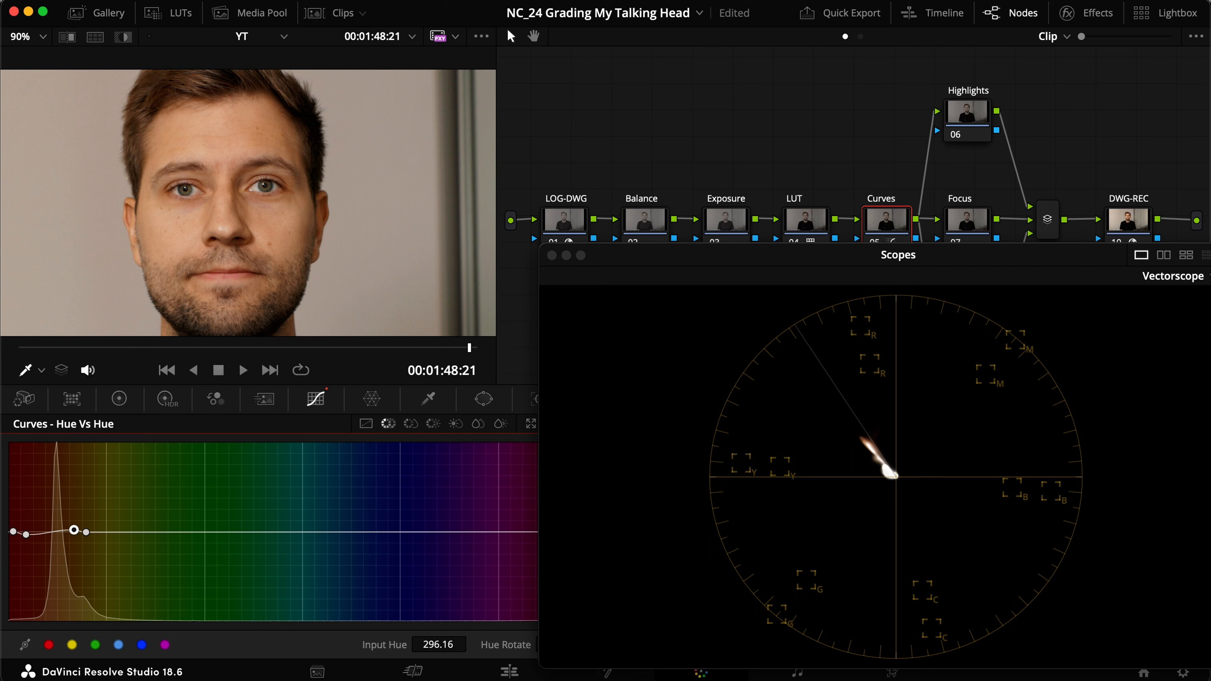
key("super+d")
key("super+d")
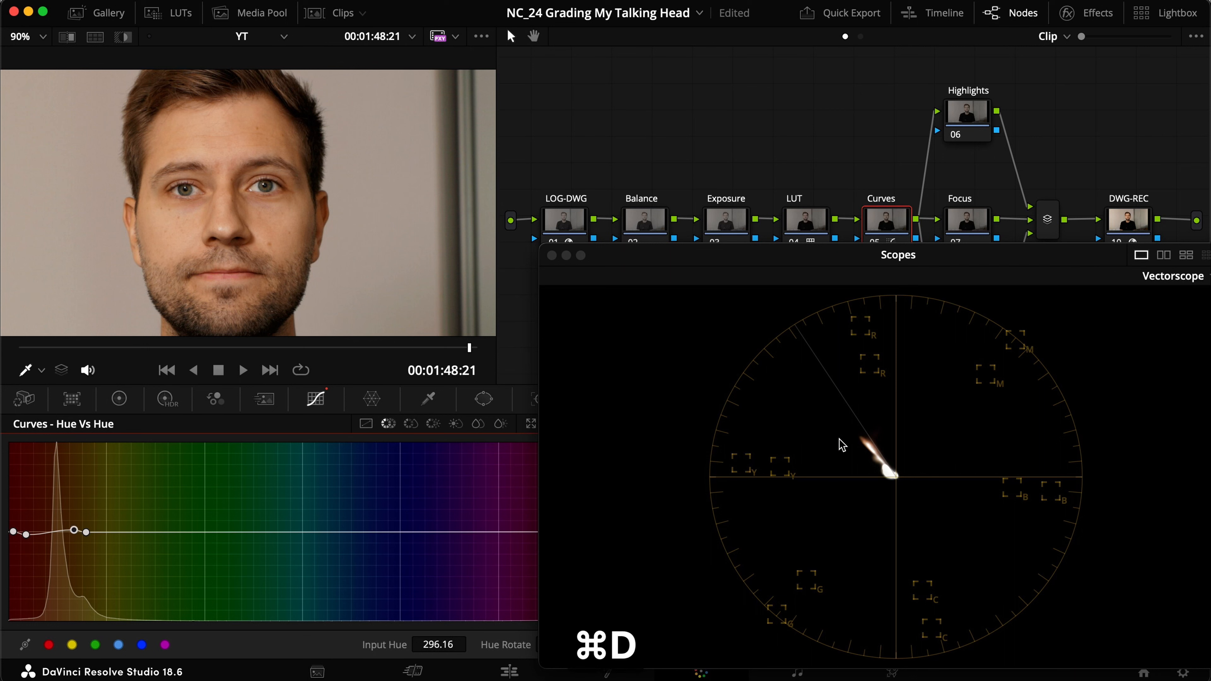
key("super+d")
key("super+d")
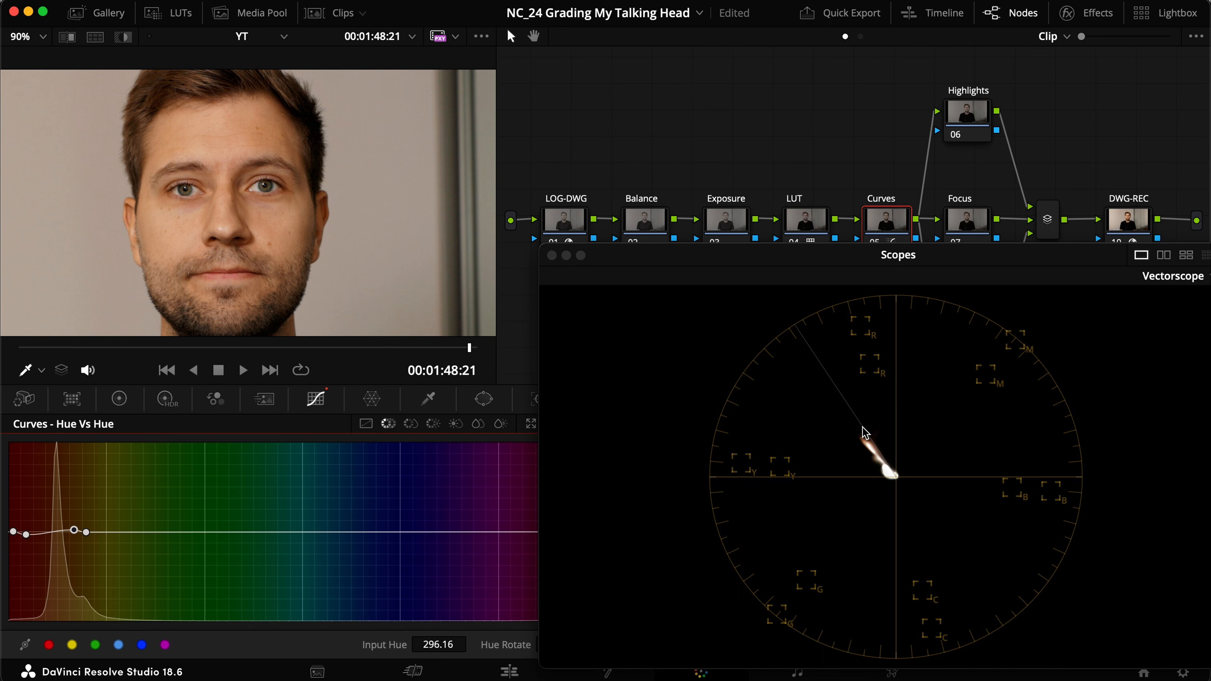
Step: Set the green Offset to 24.36 in the Balance node's primaries wheels and compare the face with the node on and off
left_click(651, 224)
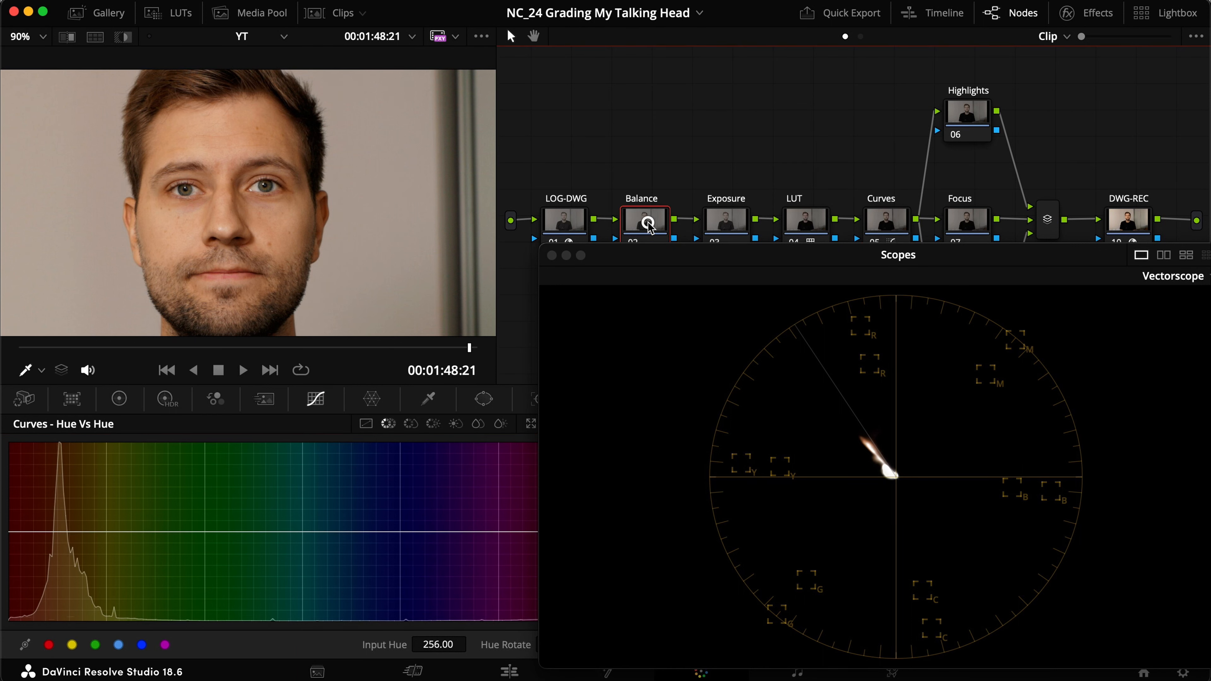
left_click(128, 397)
left_click_drag(785, 255, 806, 239)
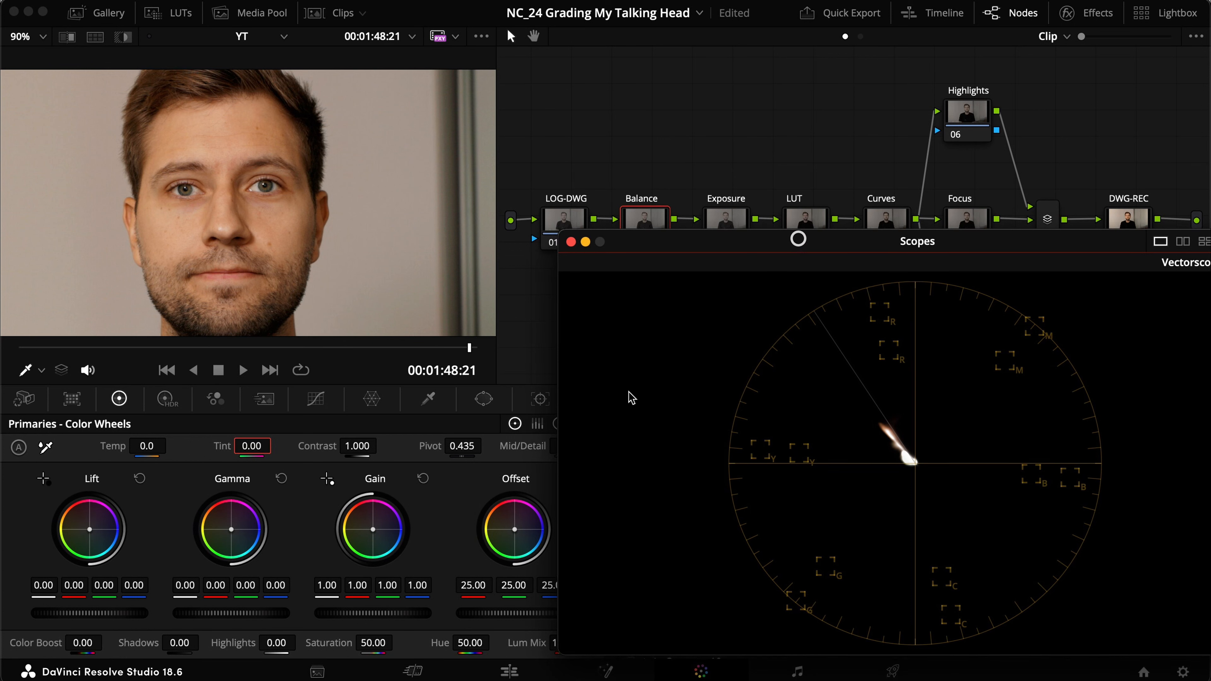
left_click_drag(520, 591, 510, 587)
key("super+d")
key("super+d")
scroll(200, 240, "down", 2)
scroll(200, 239, "down", 2)
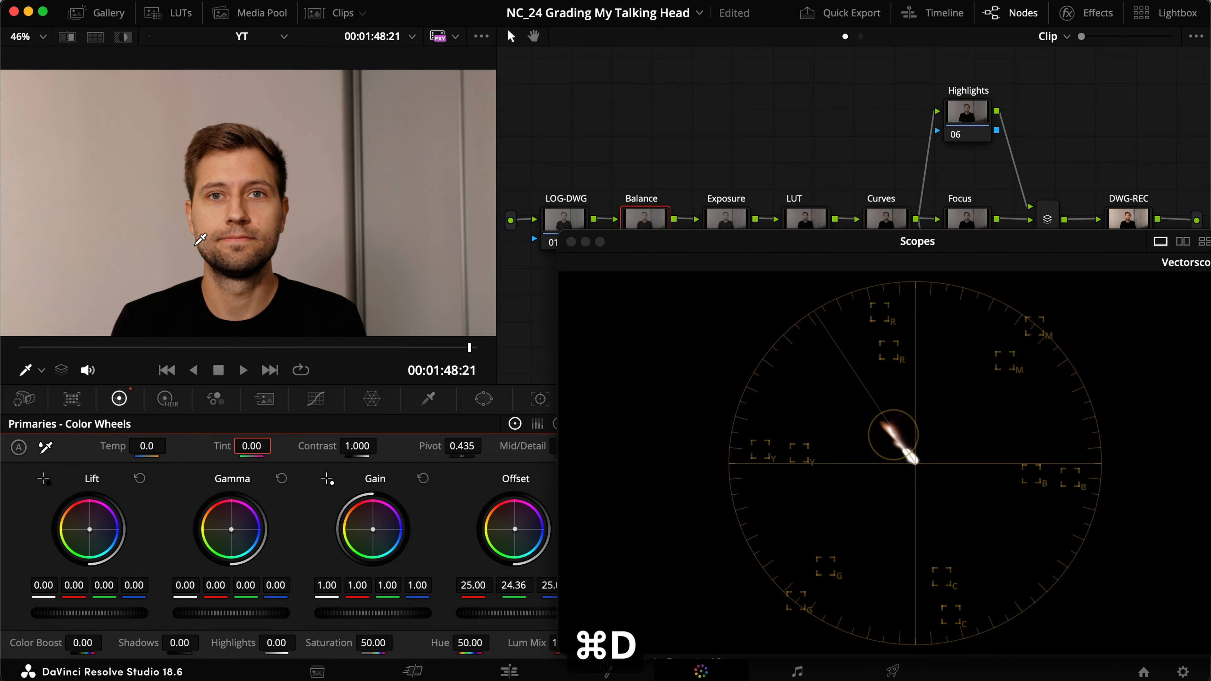
key("super+d")
key("super+d")
key("super+d")
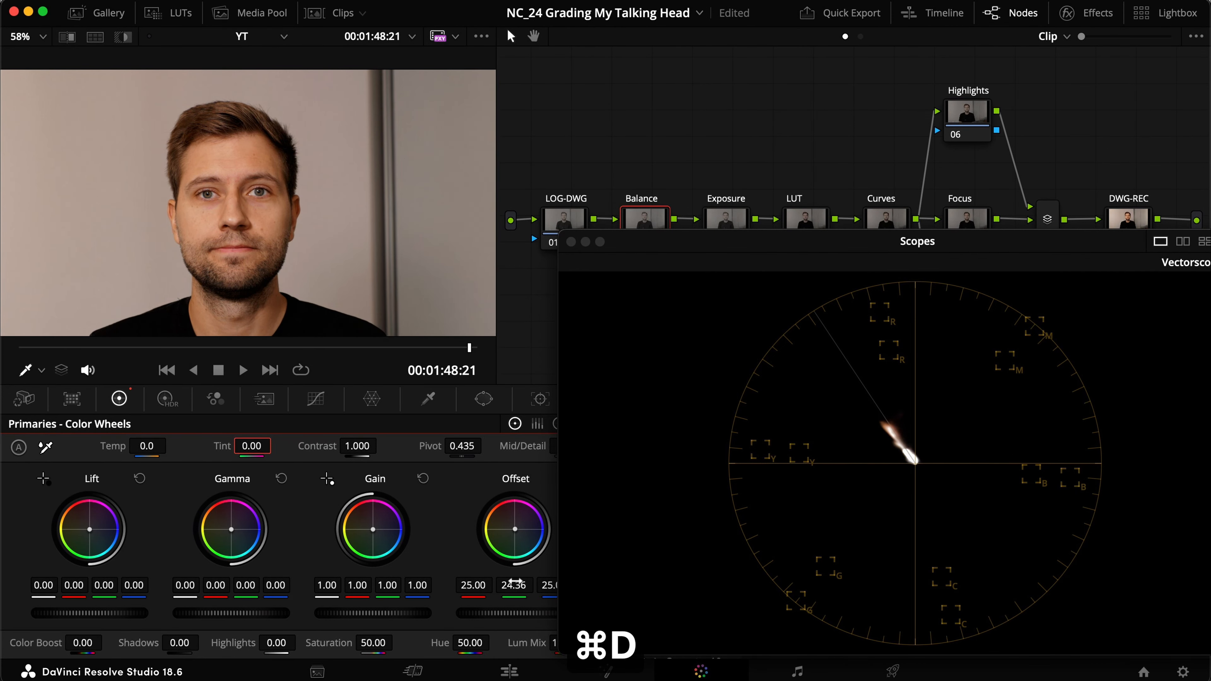
Step: Raise the Balance node's blue Offset to 25.48, lower its red Offset slightly, and check the picture in full screen
left_click_drag(794, 245, 832, 238)
left_click_drag(558, 584, 562, 585)
left_click_drag(473, 584, 468, 585)
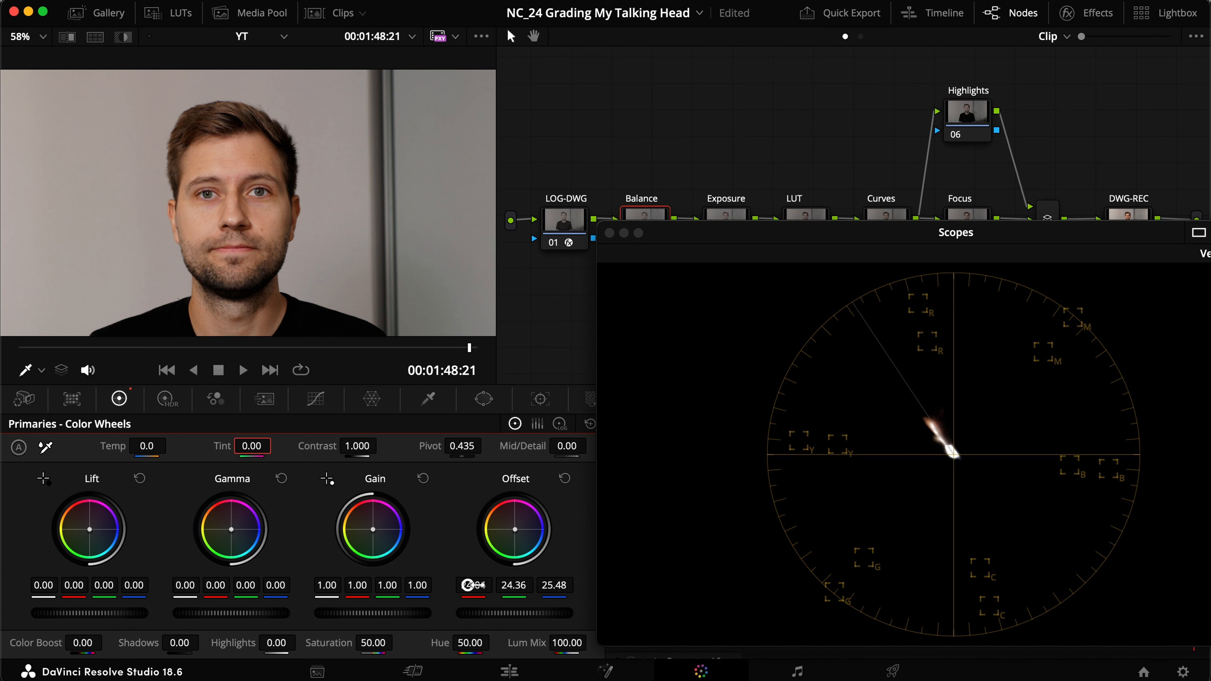
key("super+d")
key("super+f")
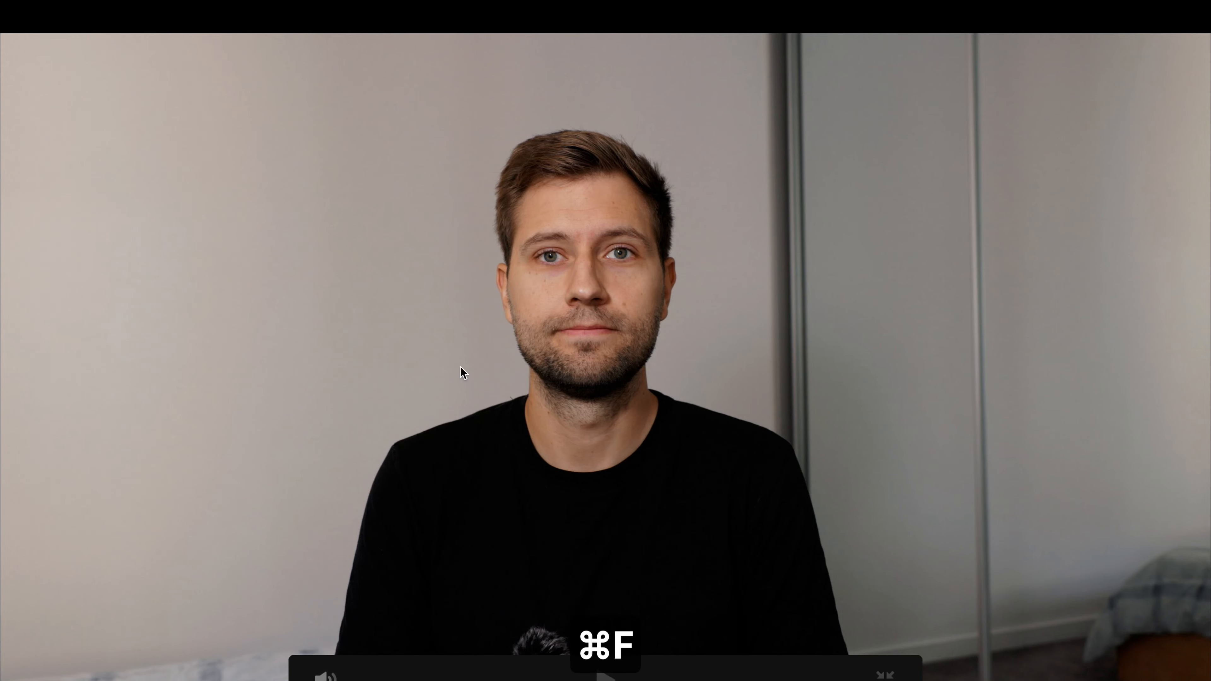
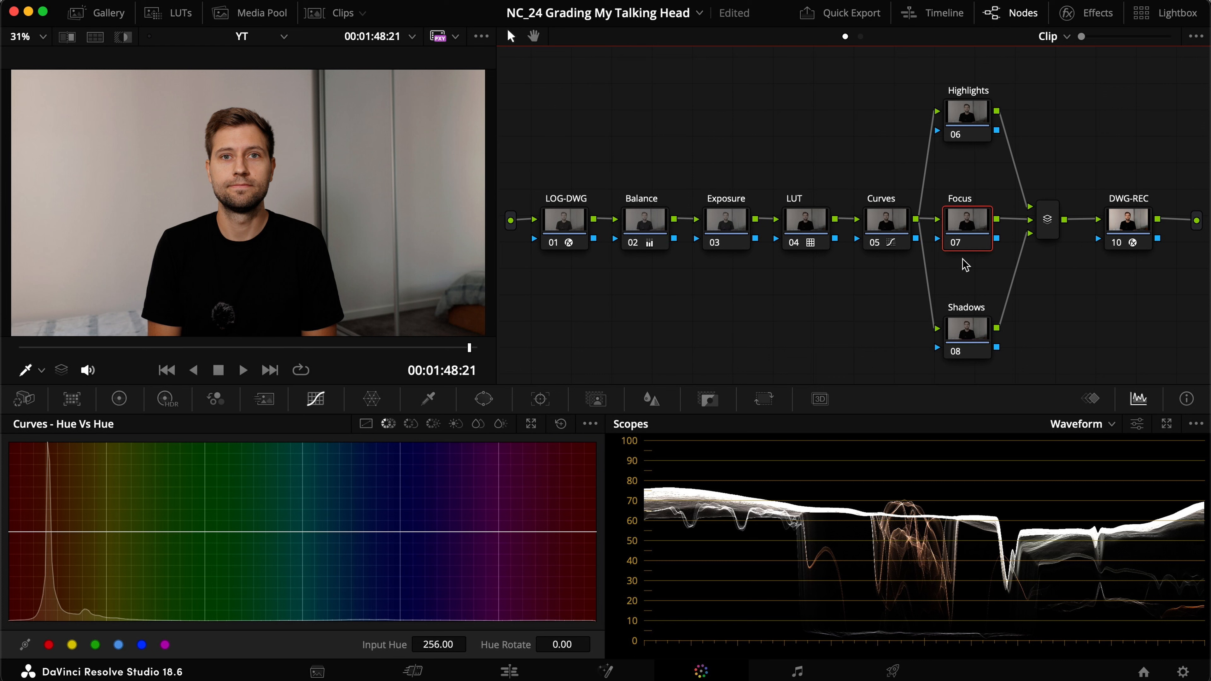
Step: Add a circular window to the Focus node and shape it into a tall ellipse around the man, with aspect 28.42
left_click(464, 399)
left_click(30, 530)
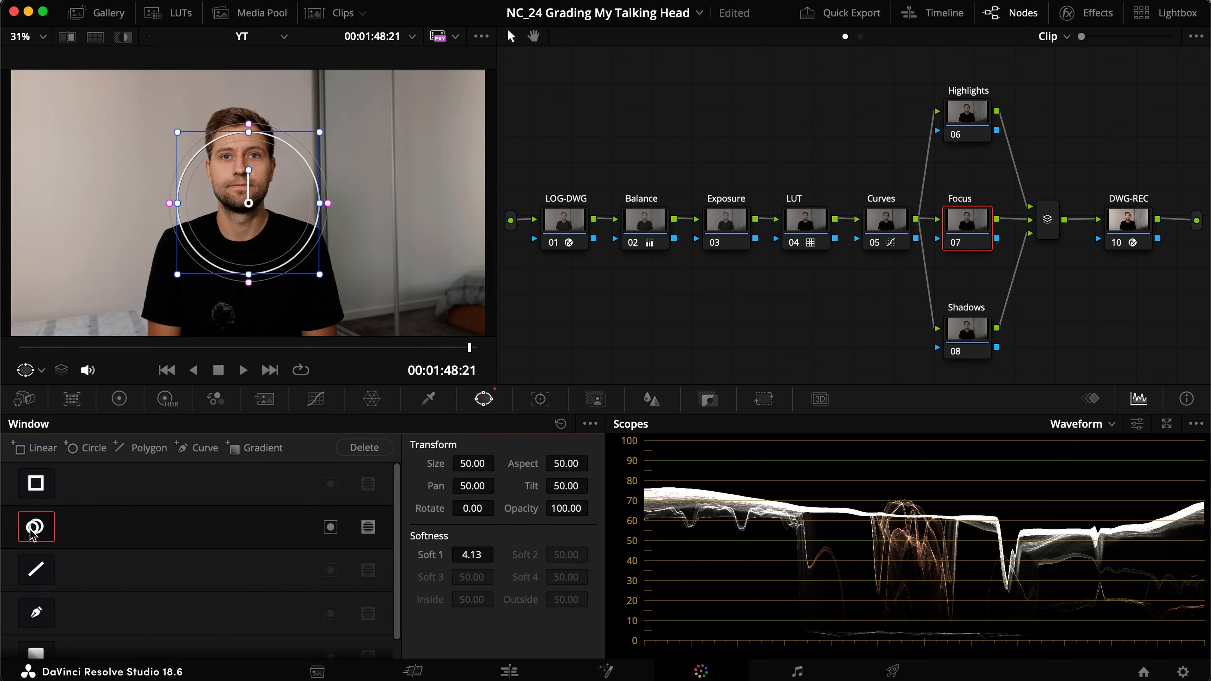
left_click_drag(247, 274, 248, 334)
left_click_drag(268, 243, 256, 240)
left_click_drag(307, 200, 314, 204)
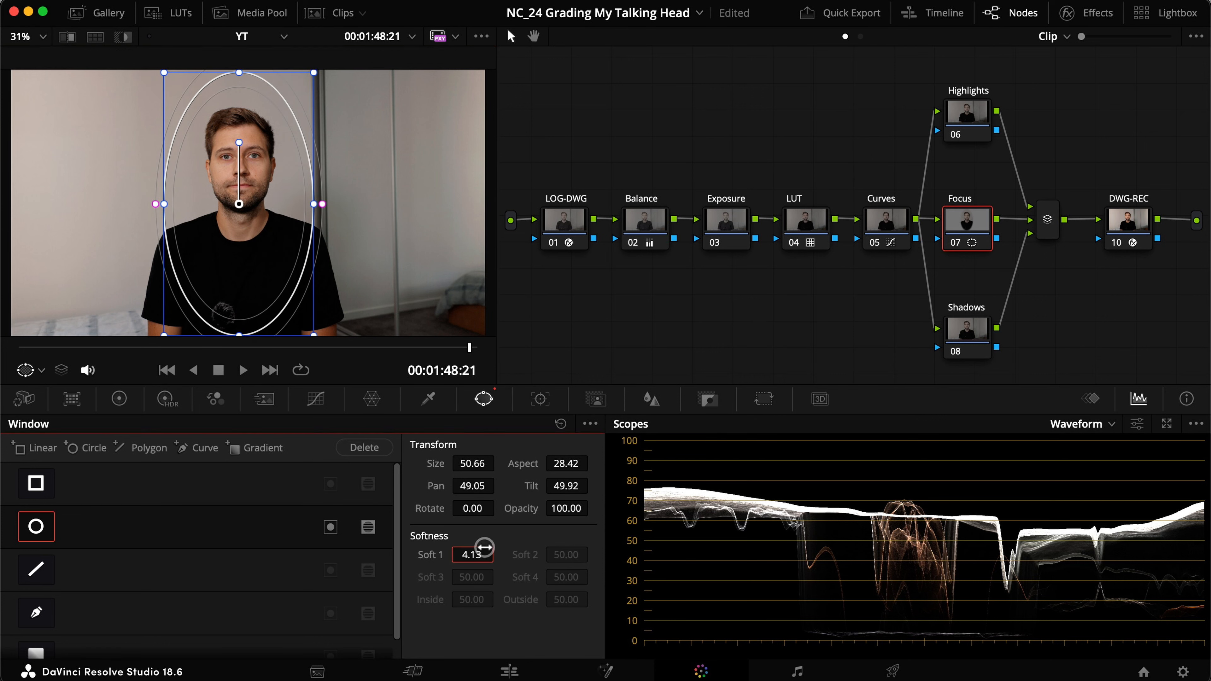
Step: Set the Focus window's Soft 1 to 50 and recentre it on the man at pan 49.21 and tilt 49.84, using the highlight view
type("50")
key("Return")
key("shift+h")
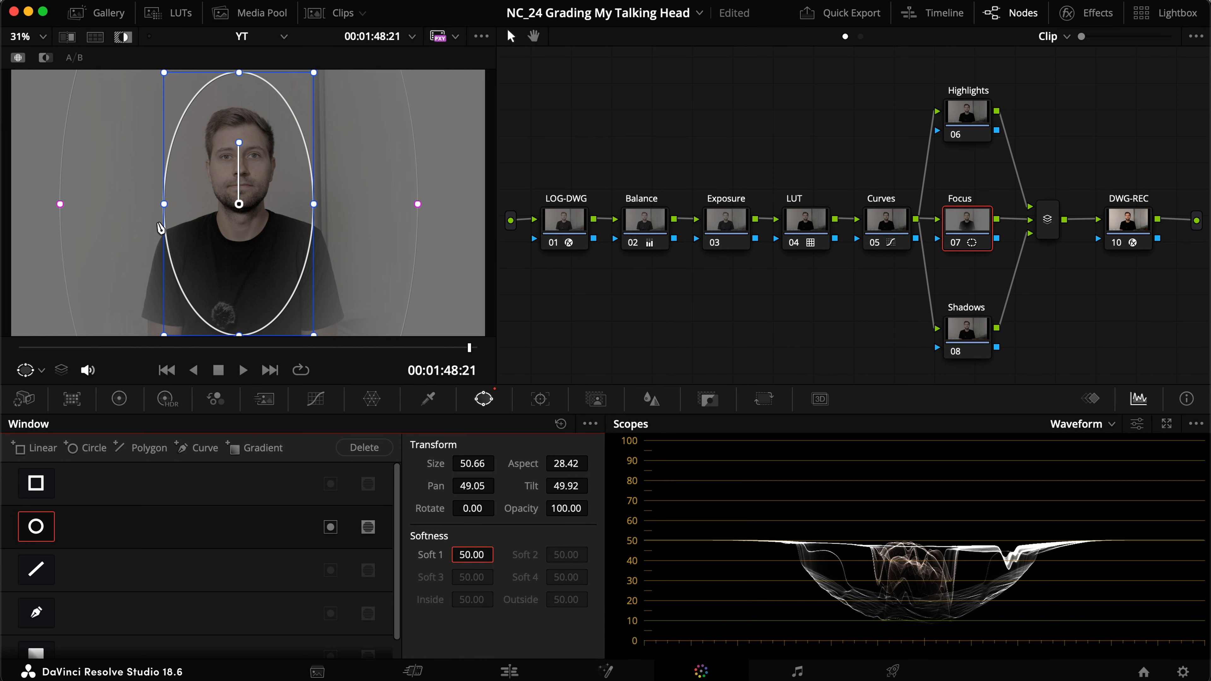
left_click_drag(255, 197, 257, 199)
key("super+minus")
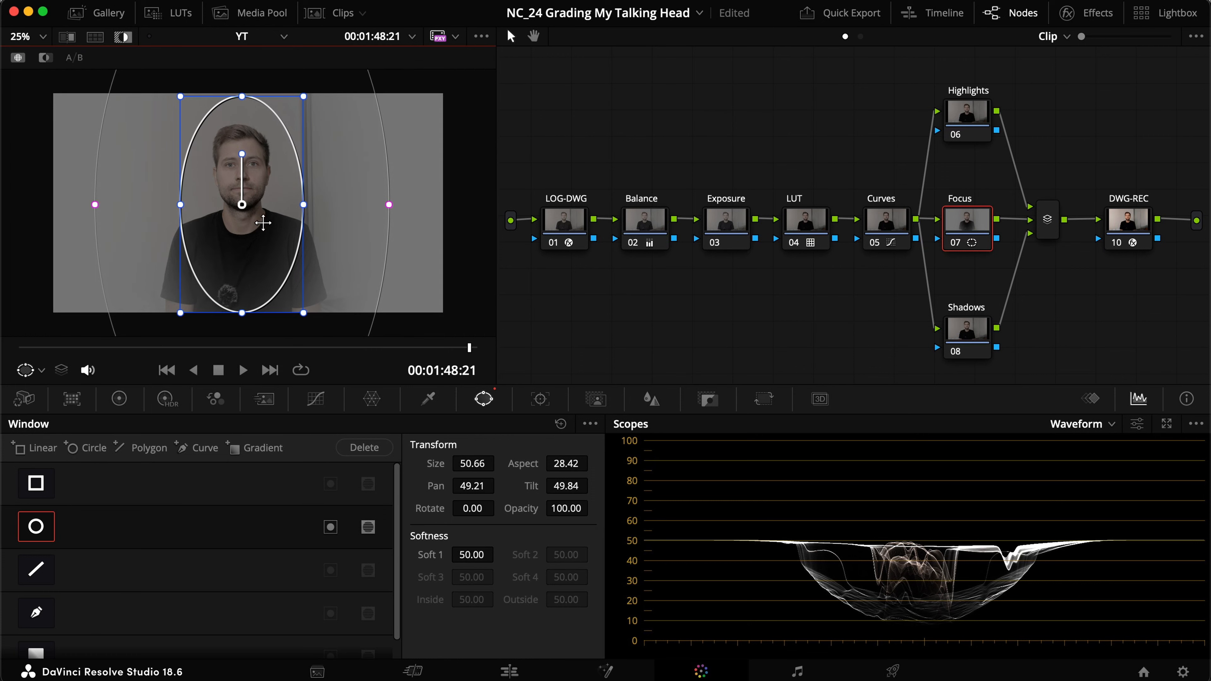
key("shift+h")
Step: Shape a gentle S-curve in the Focus node's custom curve with one shadow and one highlight point, check it in full screen, and save
left_click(316, 398)
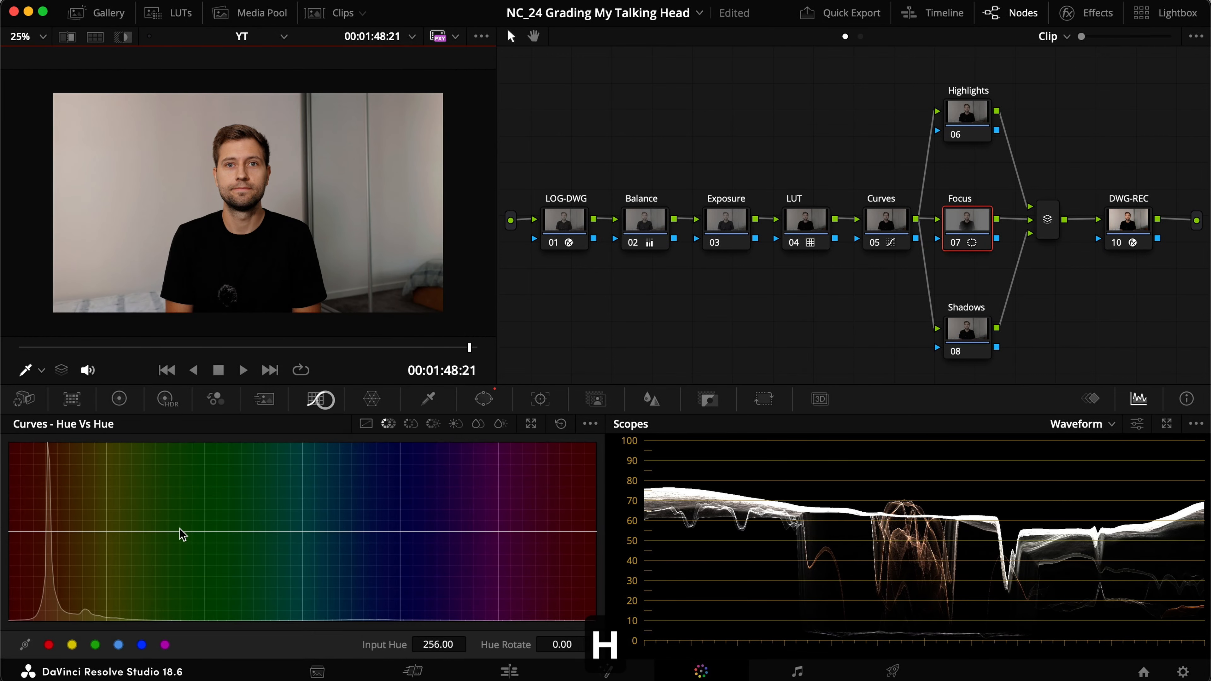
left_click(366, 423)
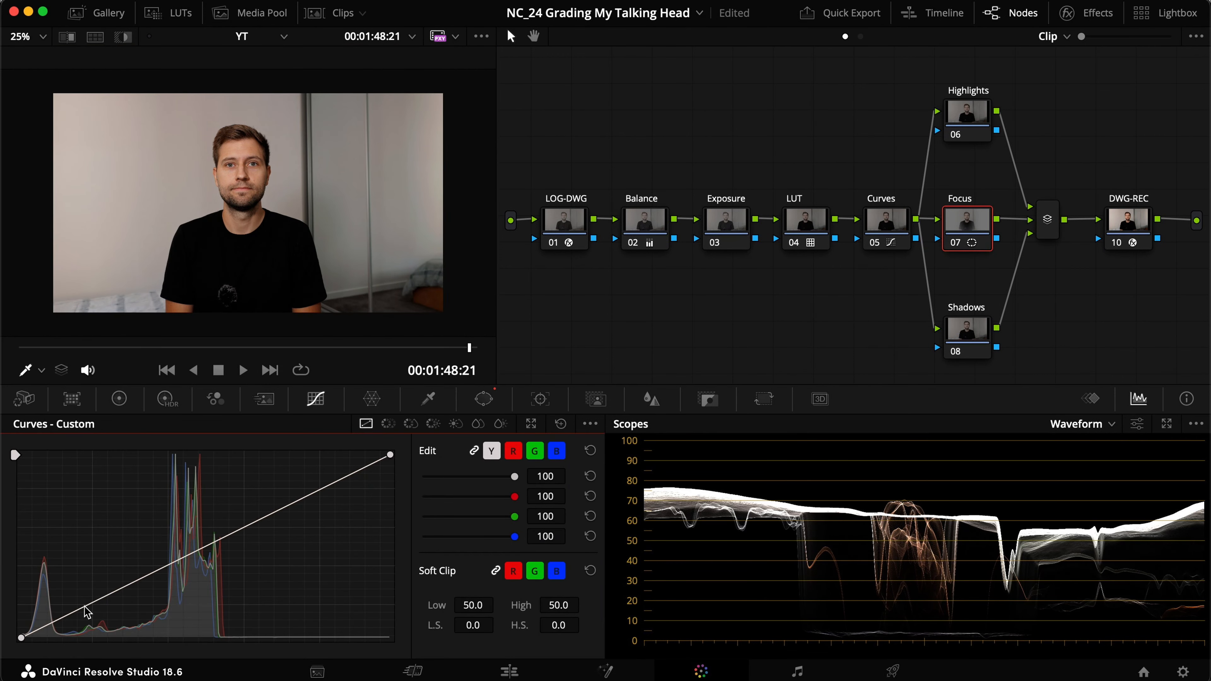
left_click_drag(93, 611, 92, 606)
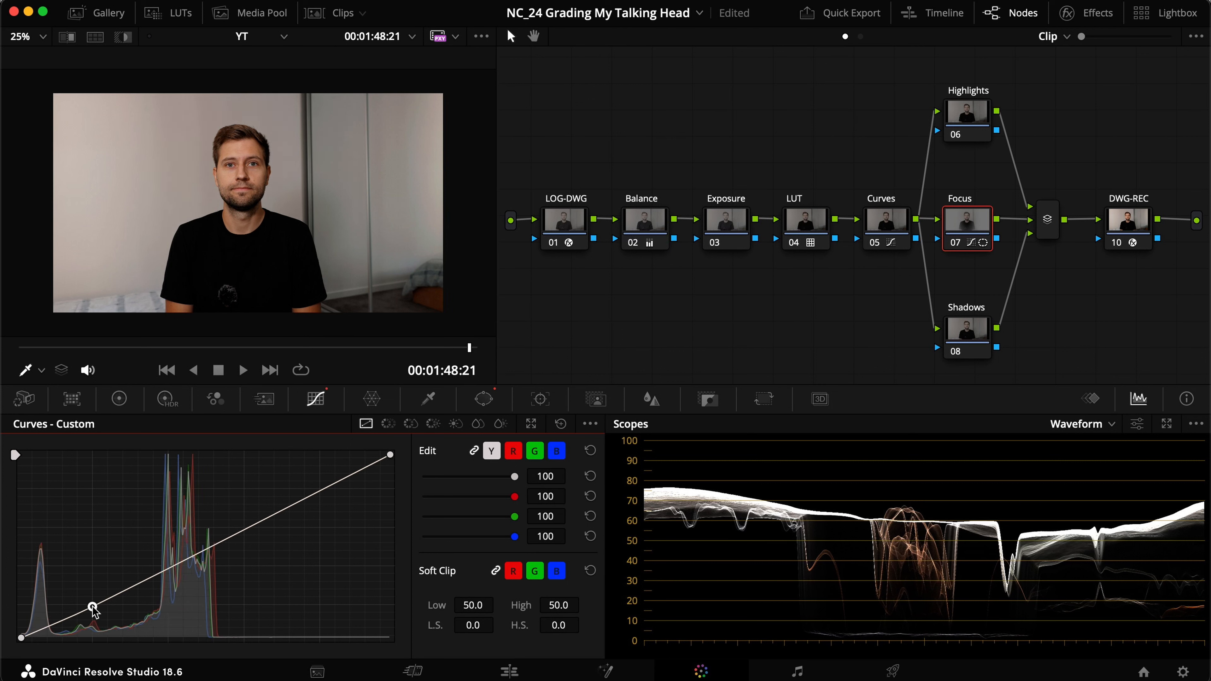
left_click_drag(319, 491, 321, 483)
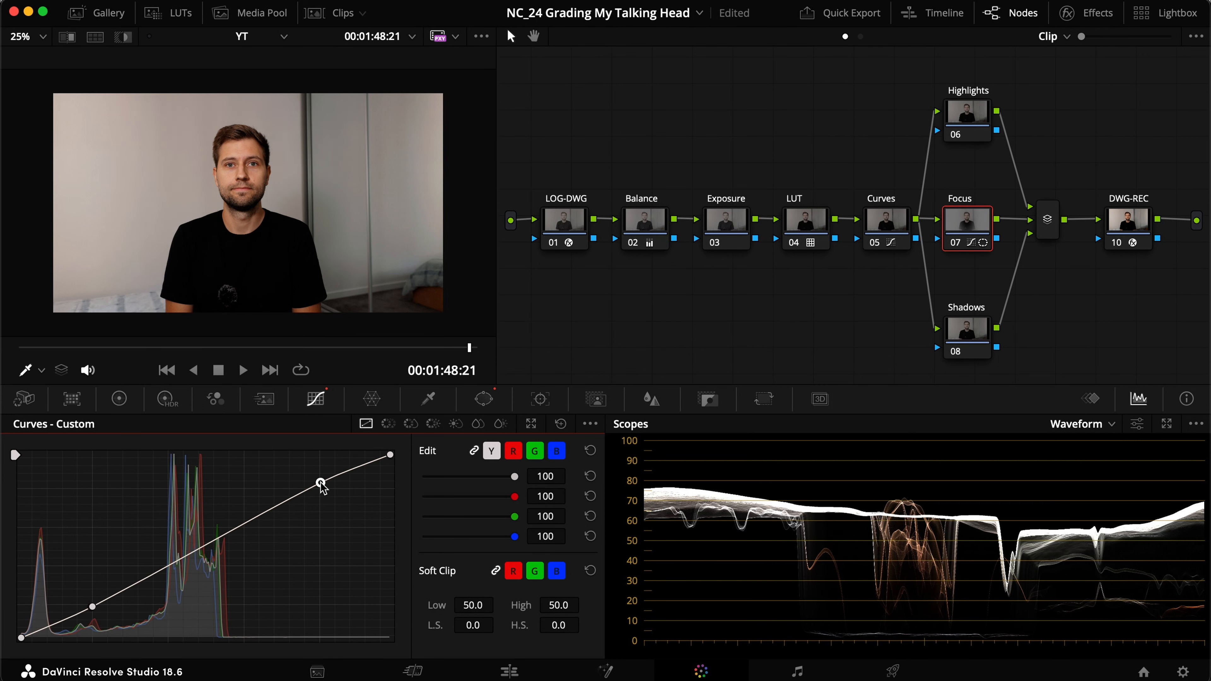
key("super+f")
key("super+d")
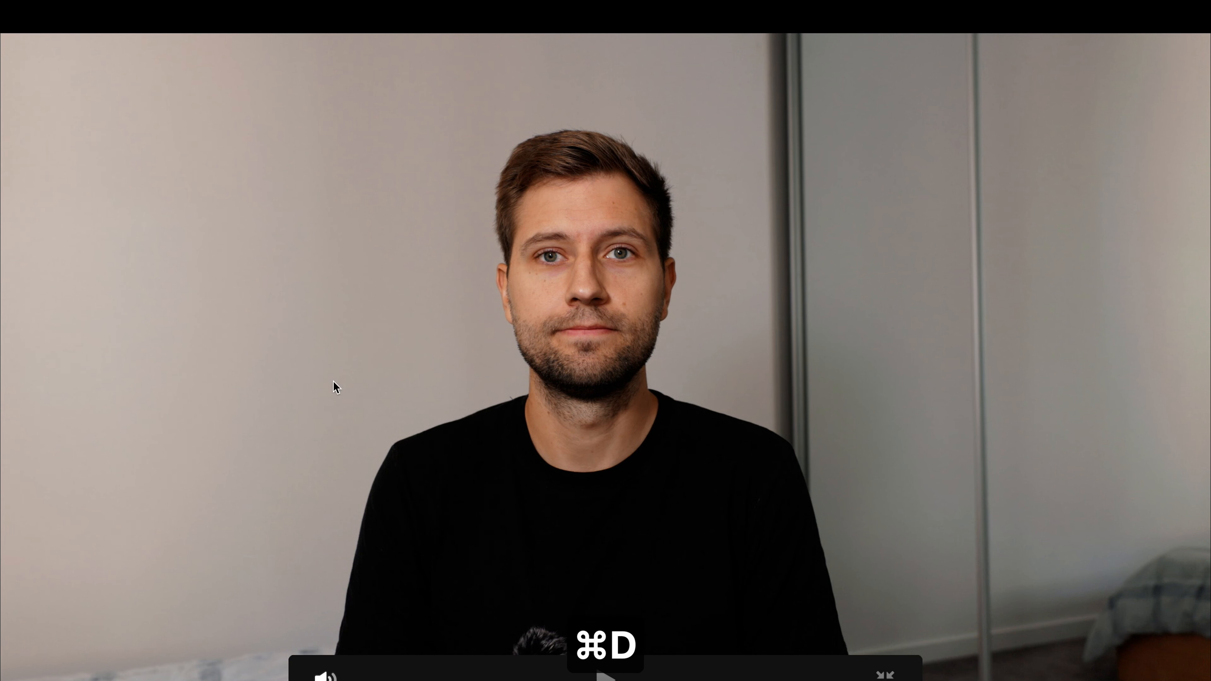
key("Escape")
key("super+s")
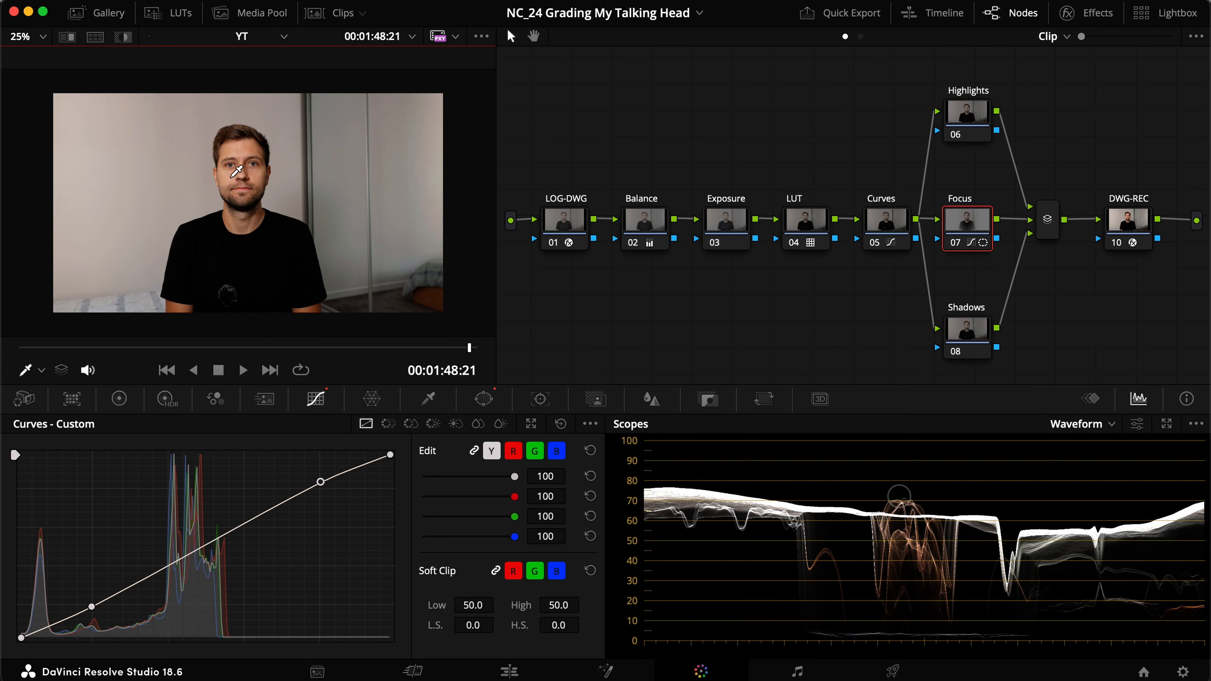
Step: Compare the picture with the Focus node on and off in the normal and full-screen viewer, and save the project
key("super+d")
key("super+d")
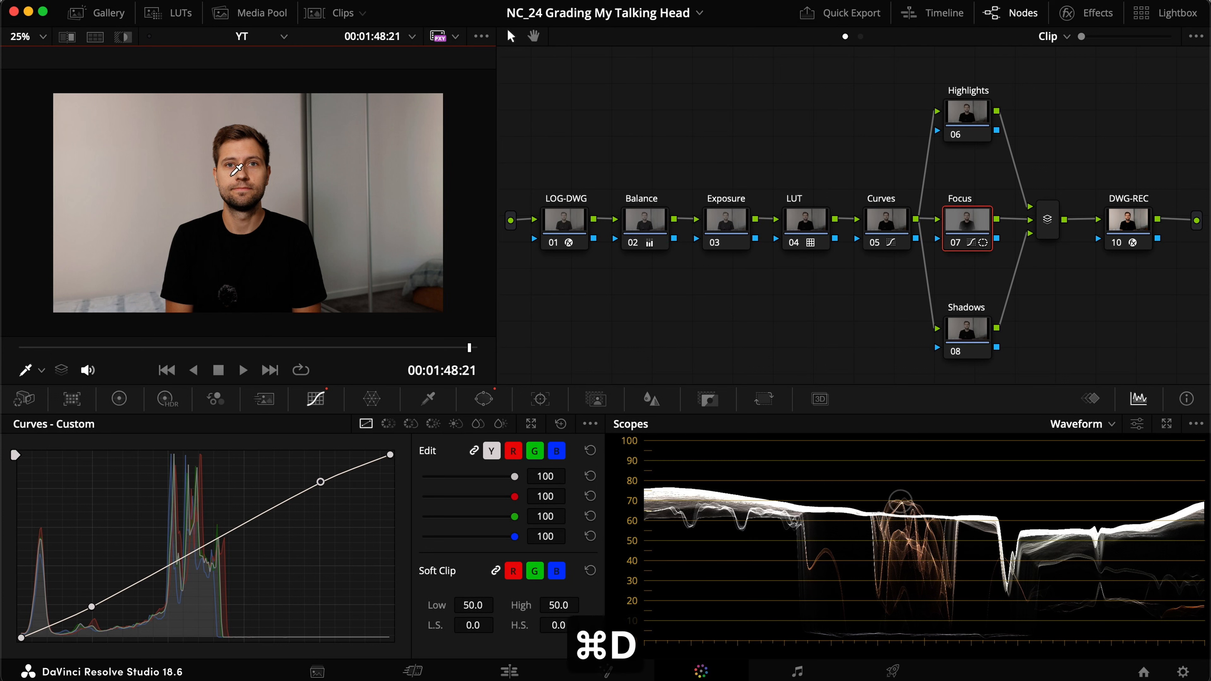
key("super+f")
key("super+d")
key("super+d")
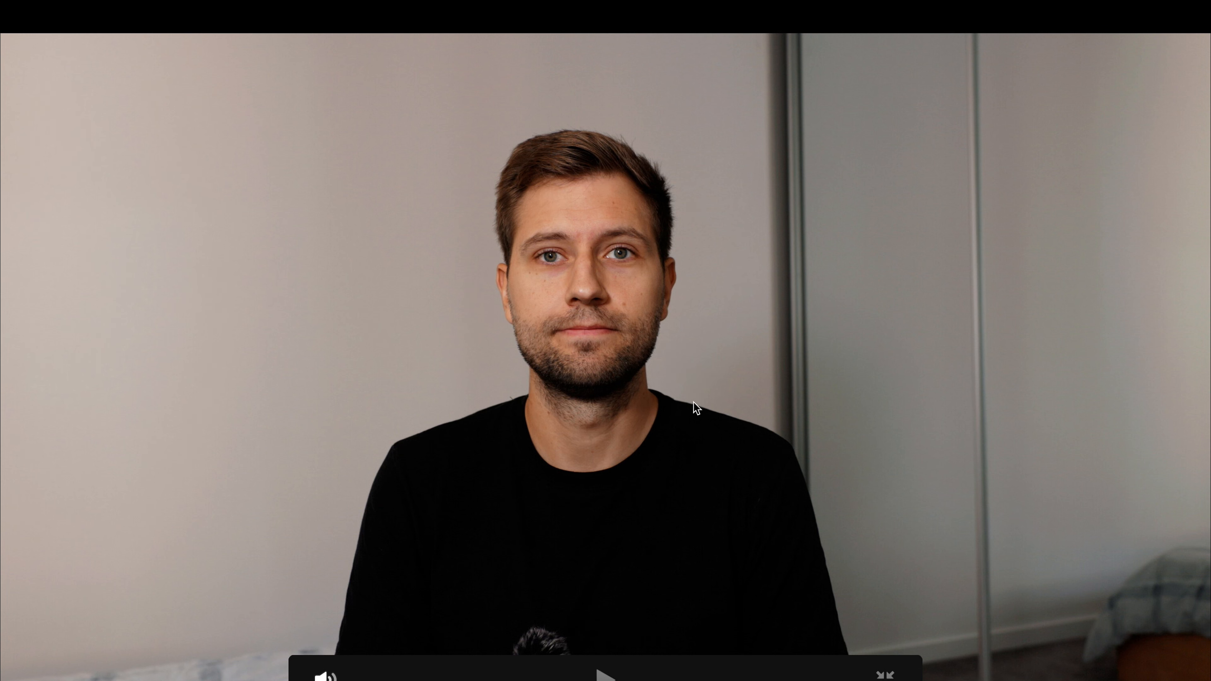
key("Escape")
key("super+s")
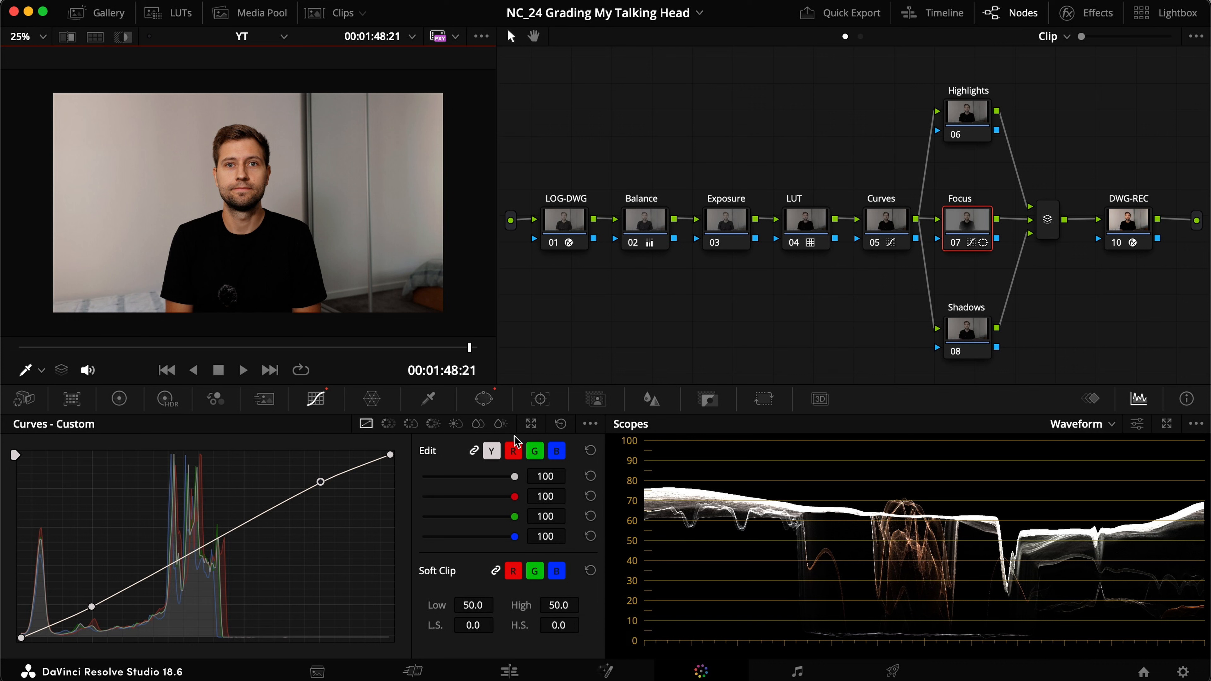
key("super+f")
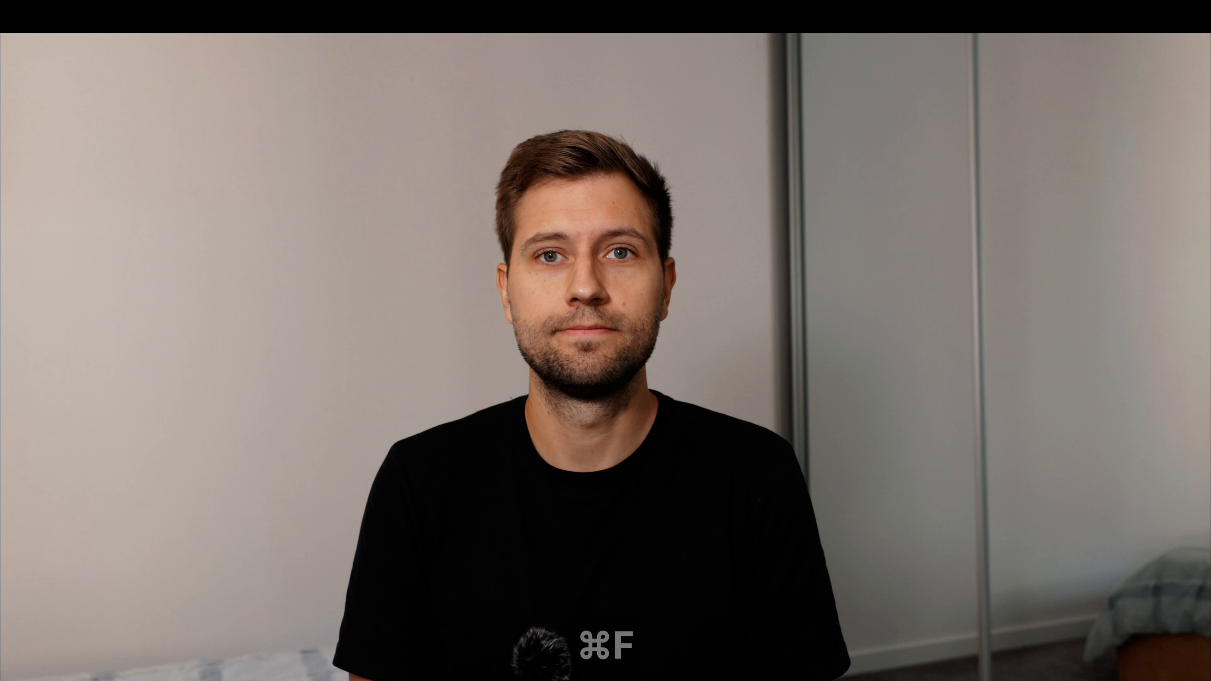
key("super+d")
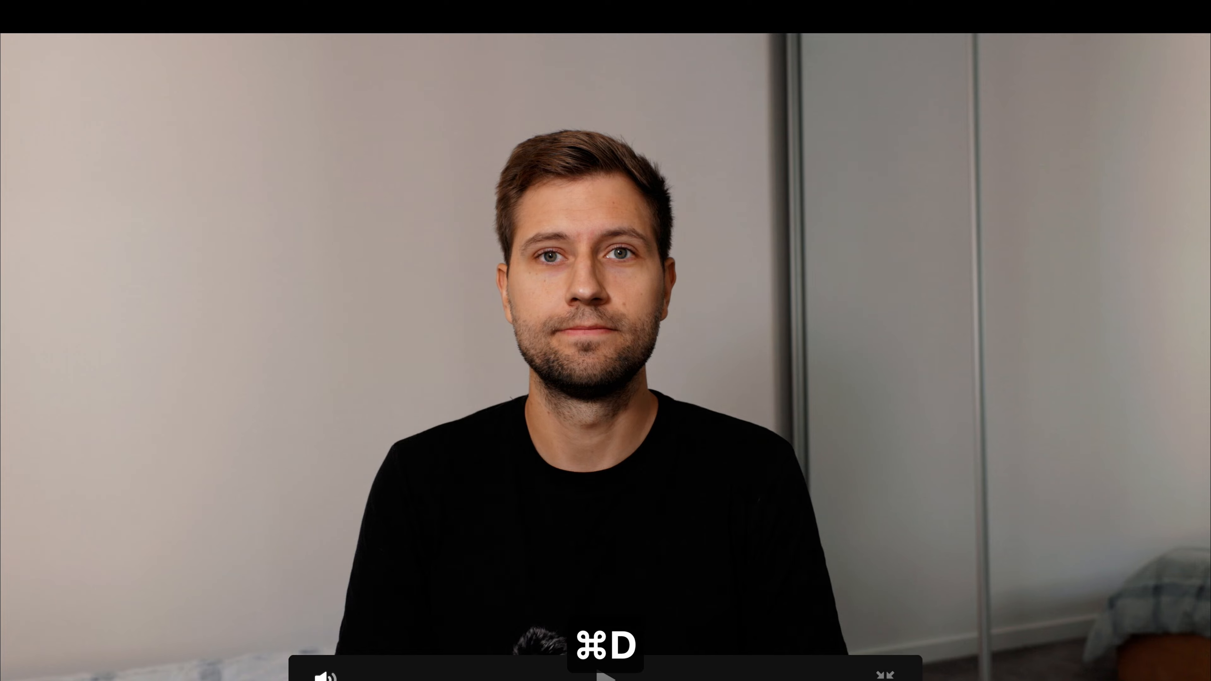
key("Escape")
key("super+s")
Step: Add a circular window to the Highlights node, move it over the picture's upper-left corner and widen it to size 69.33, aspect 49.51
left_click(967, 117)
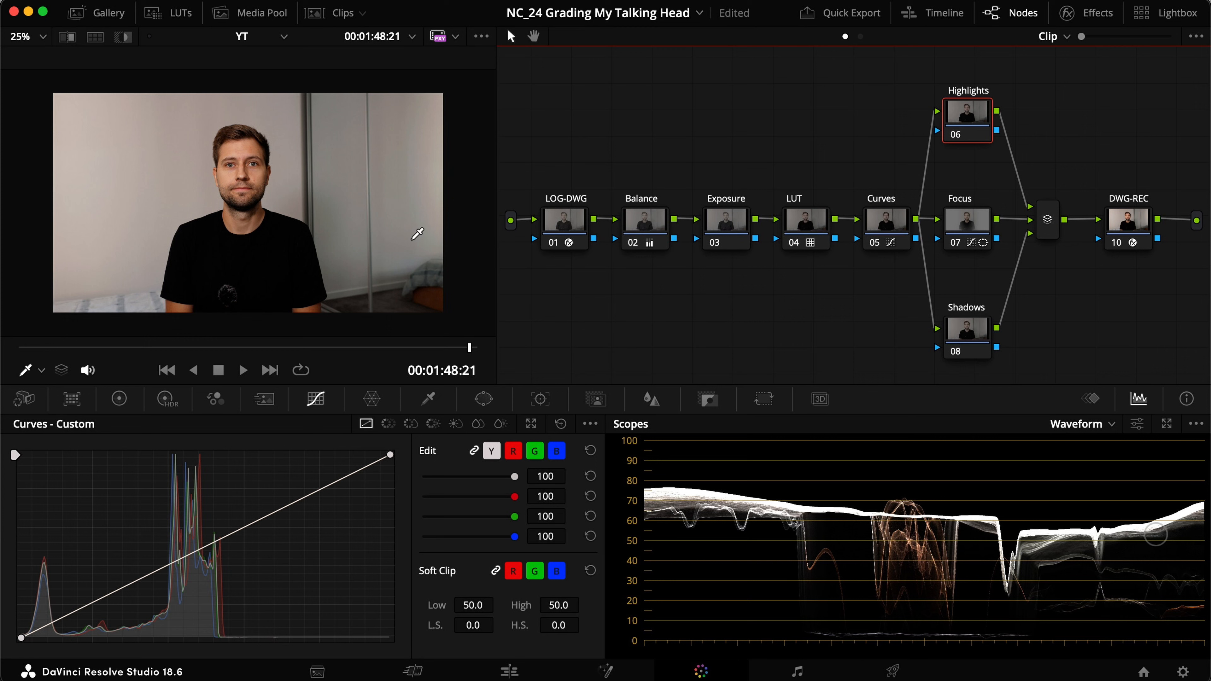
scroll(365, 285, "down", 1)
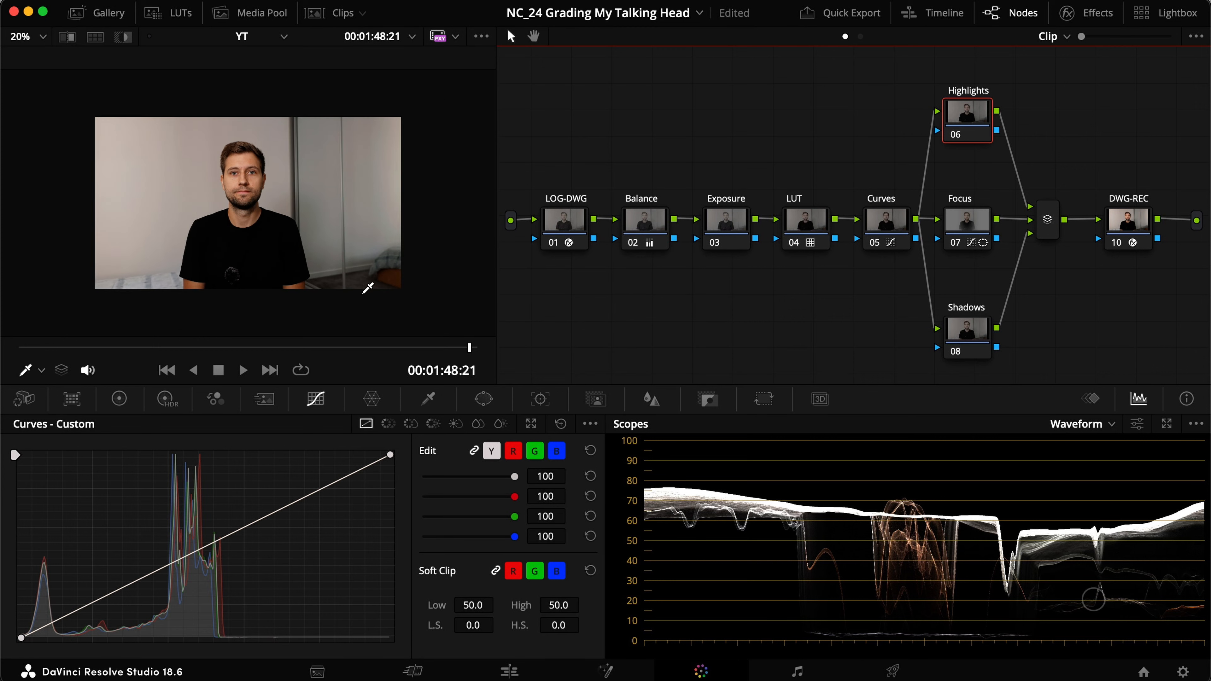
left_click(484, 398)
left_click(36, 526)
left_click_drag(256, 224, 93, 233)
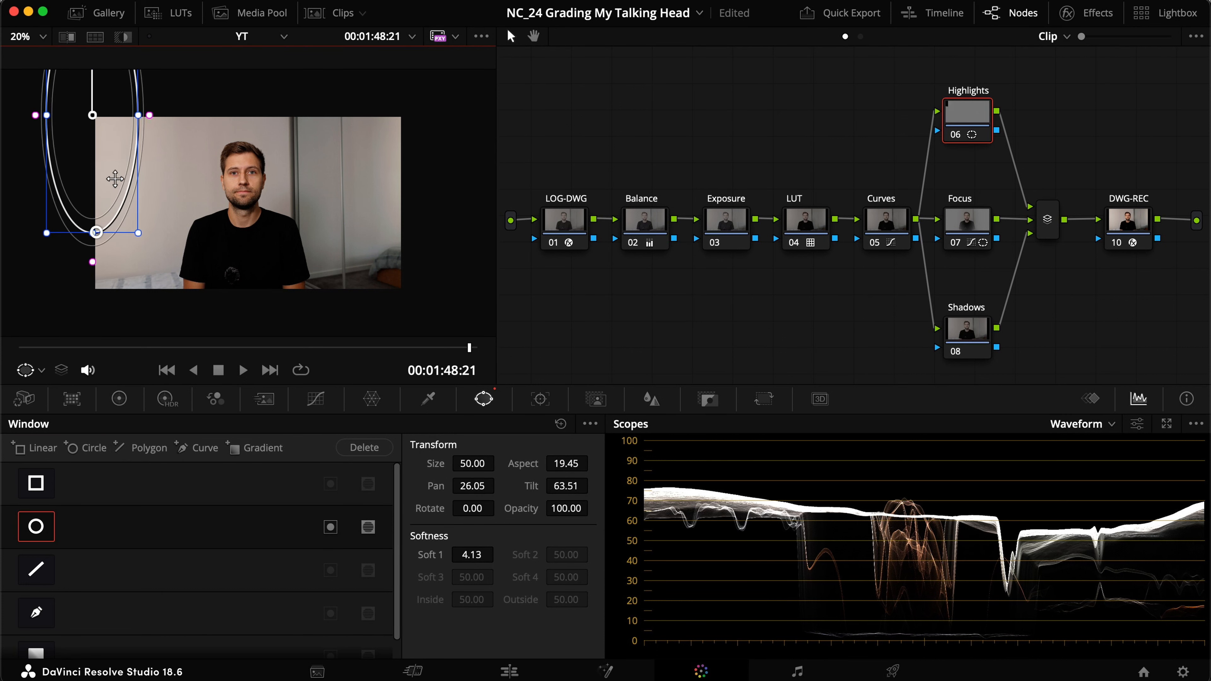
left_click_drag(138, 115, 209, 116)
Step: Set the Highlights window's Soft 1 to 100 and move it outward to pan 12.54 and tilt 66.95, using the highlight view
left_click(472, 554)
type("100")
key("Return")
key("shift+h")
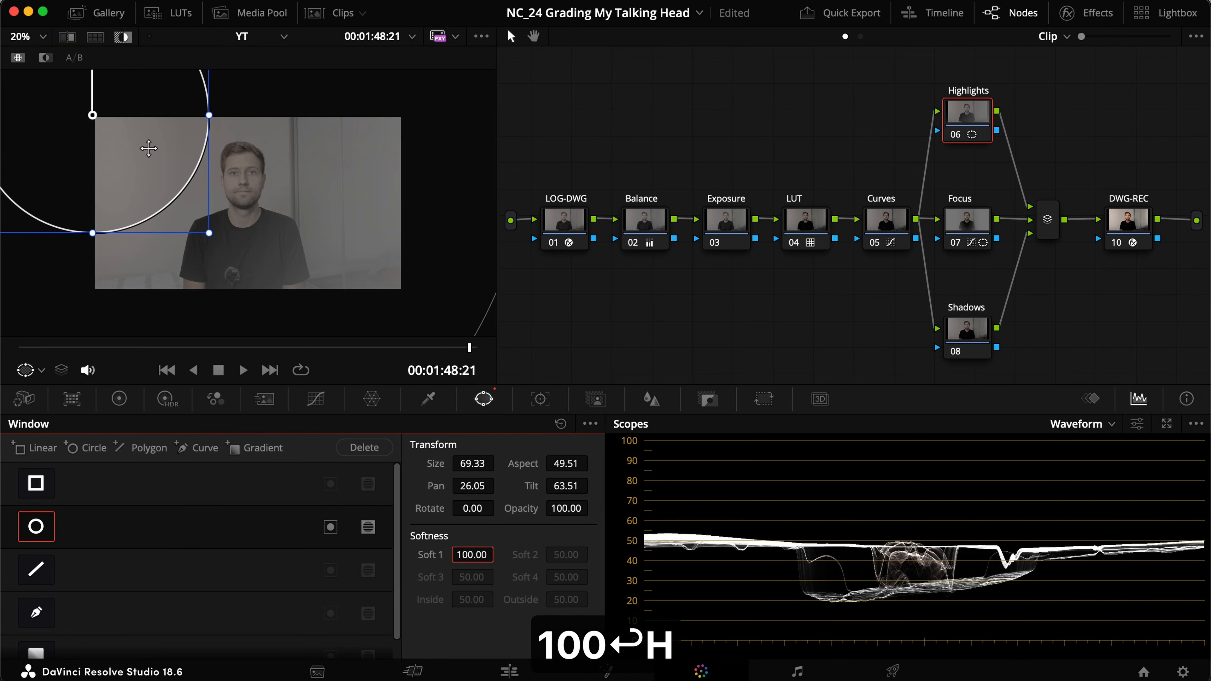
left_click_drag(148, 148, 68, 139)
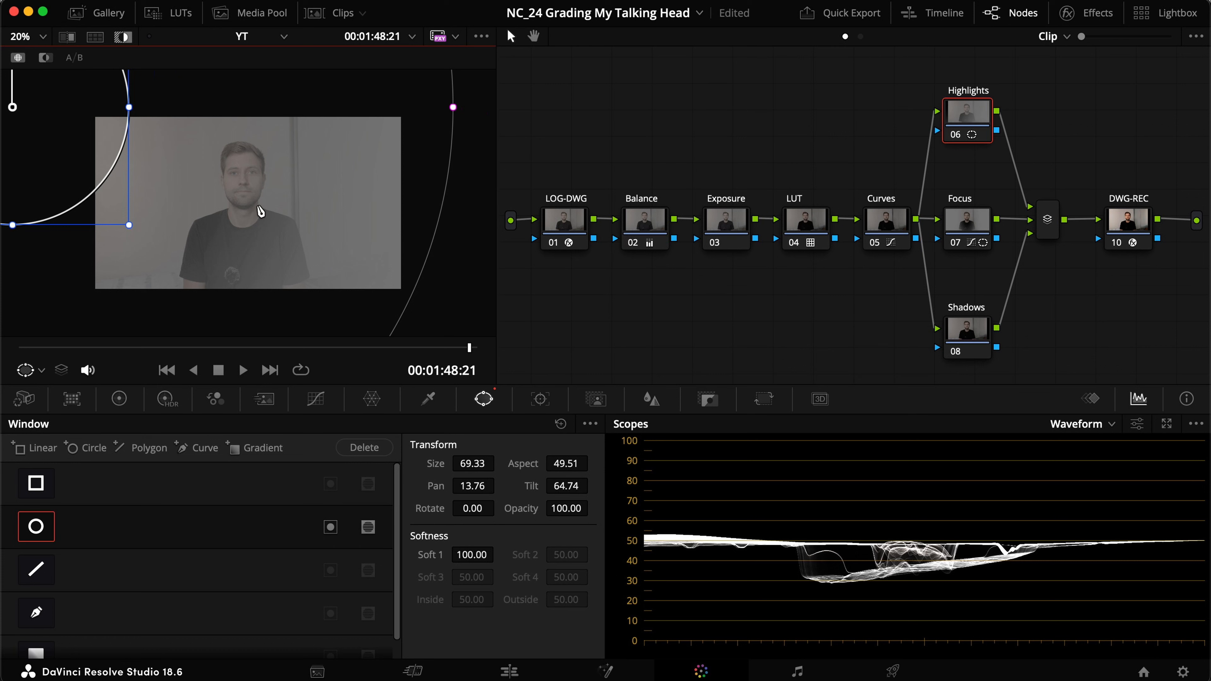
left_click_drag(92, 134, 82, 119)
key("shift+h")
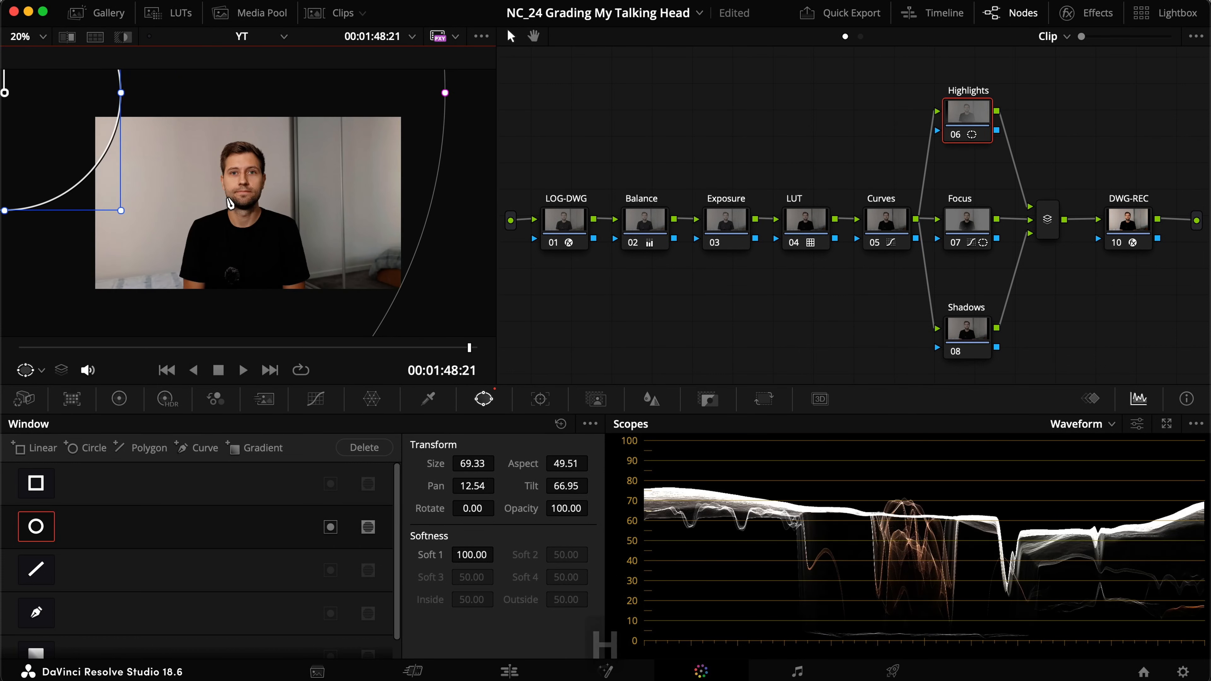
Step: Raise one highlight point slightly on the Highlights node's custom curve and compare the picture with the node on and off
scroll(230, 219, "up", 3)
left_click(313, 399)
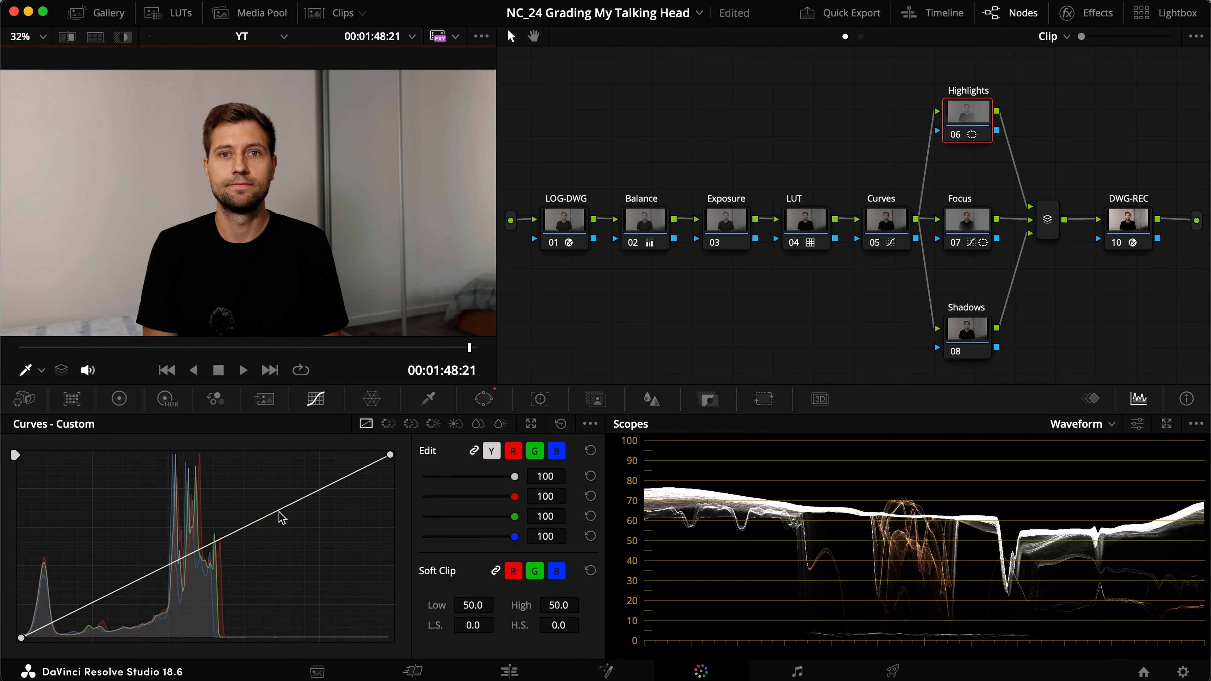
left_click_drag(279, 509, 278, 506)
key("super+d")
key("super+d")
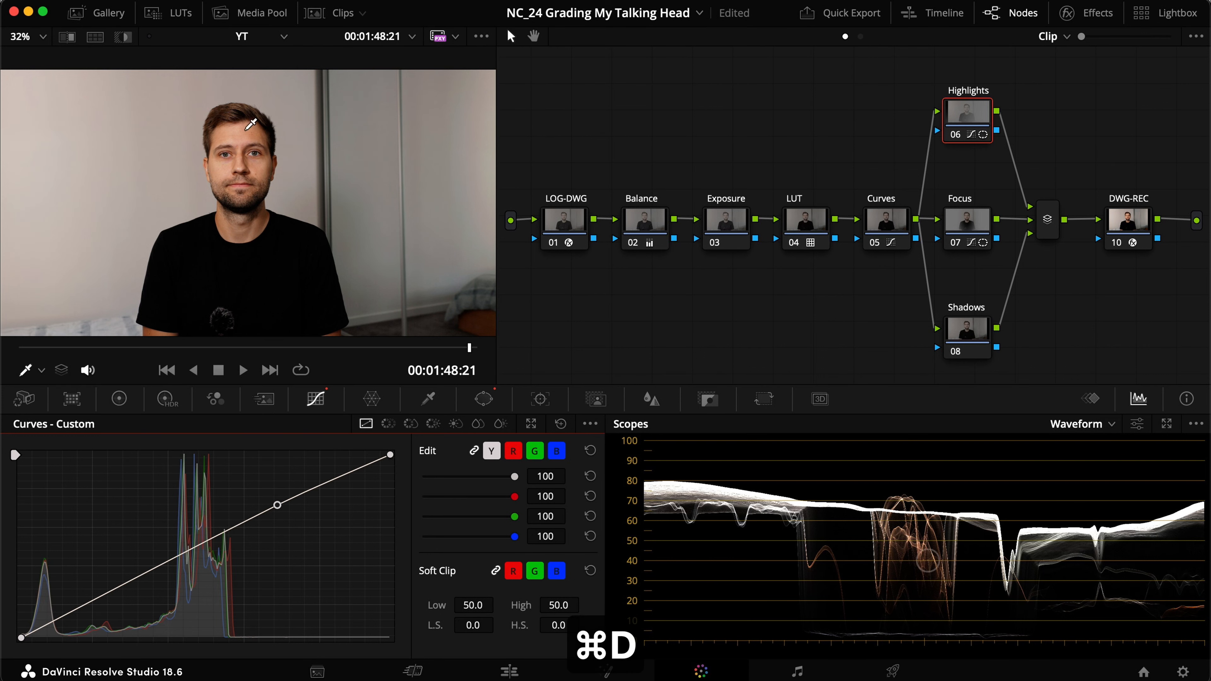
Step: Warm the Highlights node by setting Gain red to 1.02 and green to 1.01, judging the colour on the Vectorscope
scroll(174, 184, "up", 5)
left_click(119, 398)
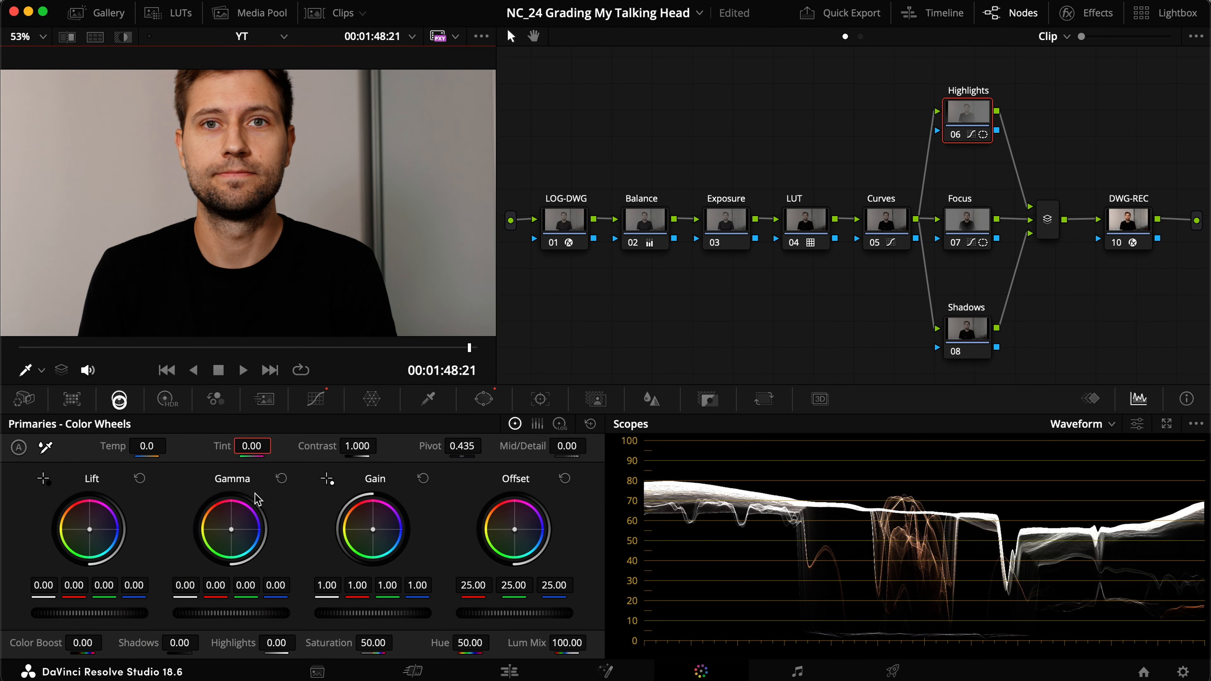
left_click(1081, 424)
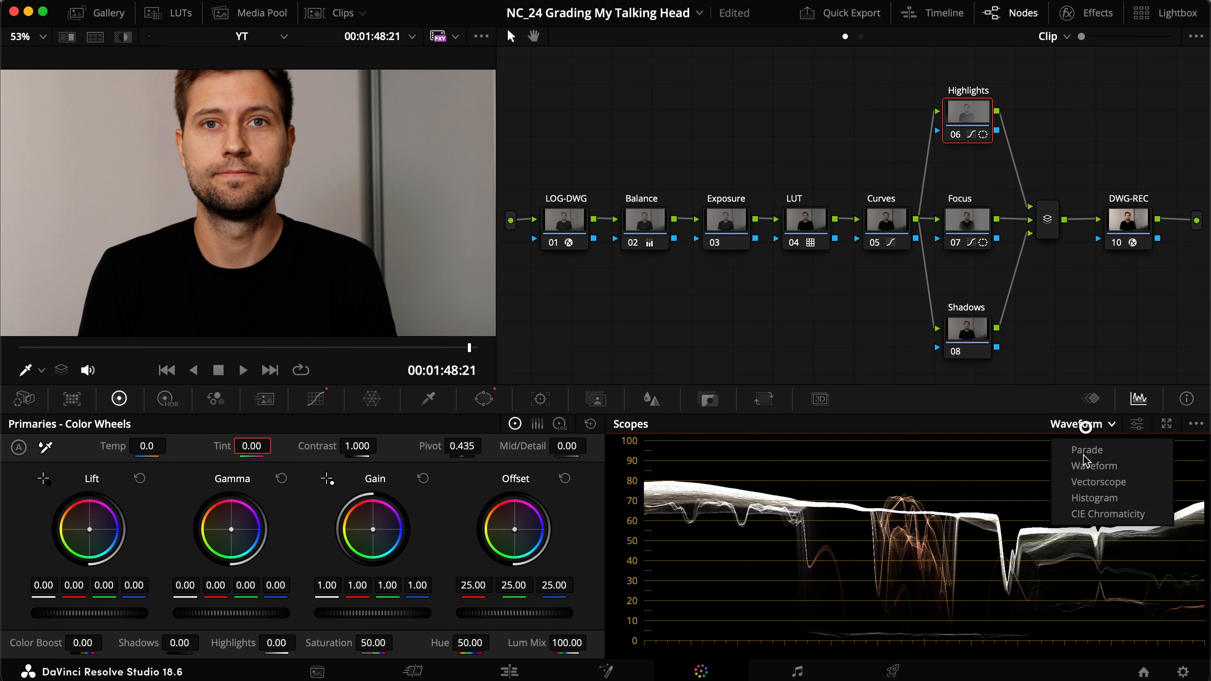
left_click(1087, 479)
left_click(352, 585)
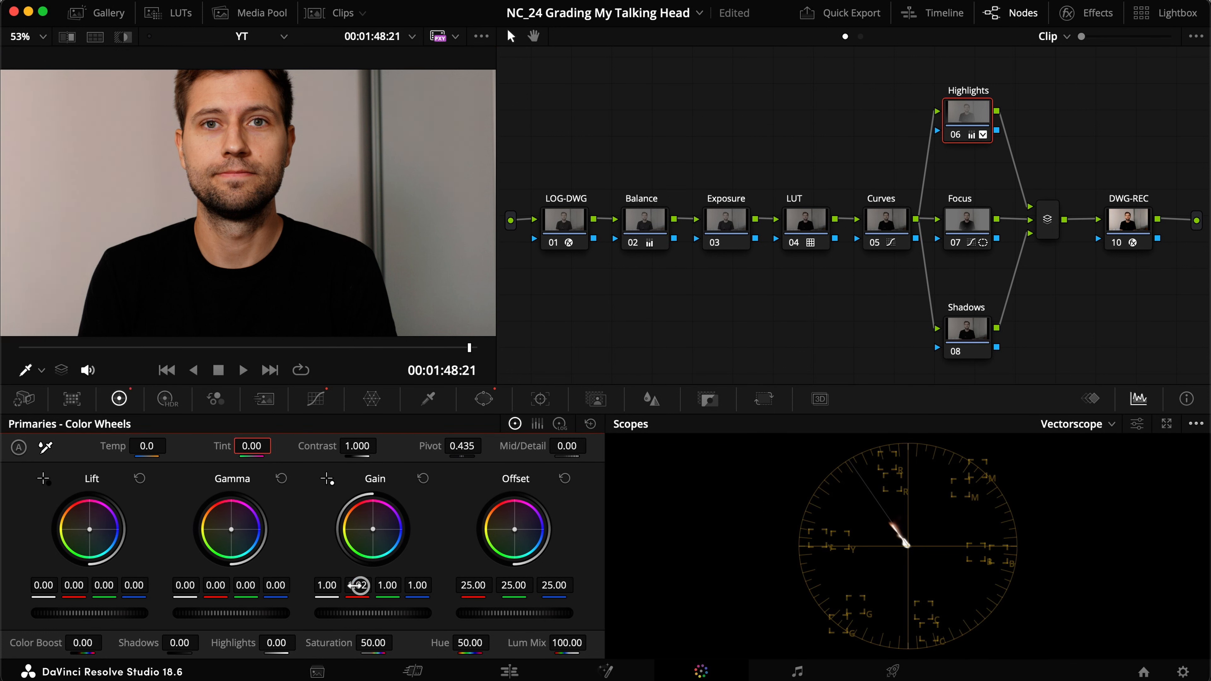
key("super+d")
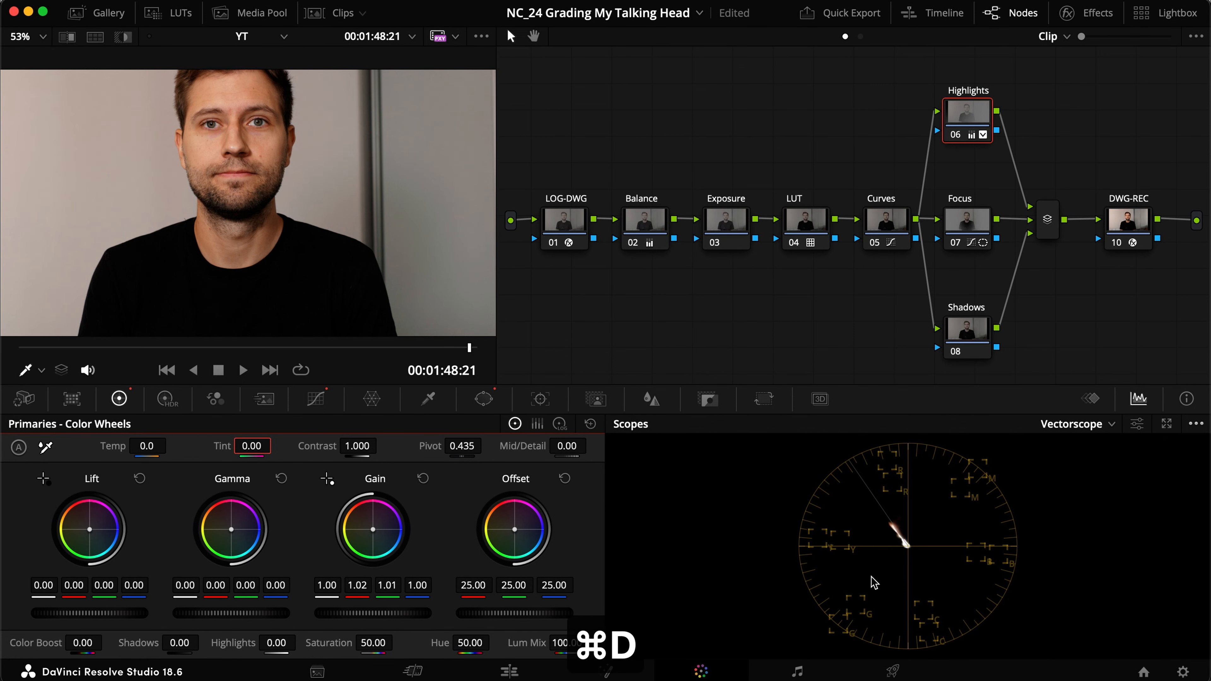
Step: Compare the picture with the Highlights node on and off, close the floating scopes window, and fit the frame in the viewer
key("super+f")
key("super+f")
key("super+shift+w")
key("super+d")
key("super+d")
key("super+d")
key("super+d")
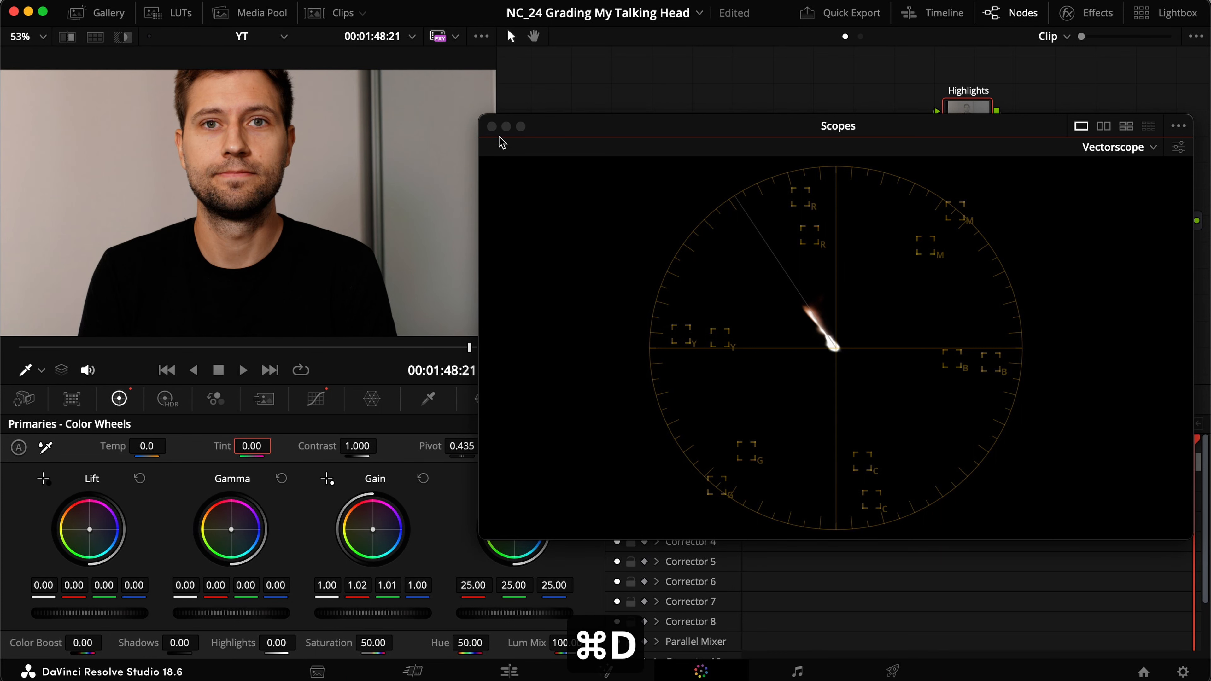
left_click(492, 127)
key("shift+z")
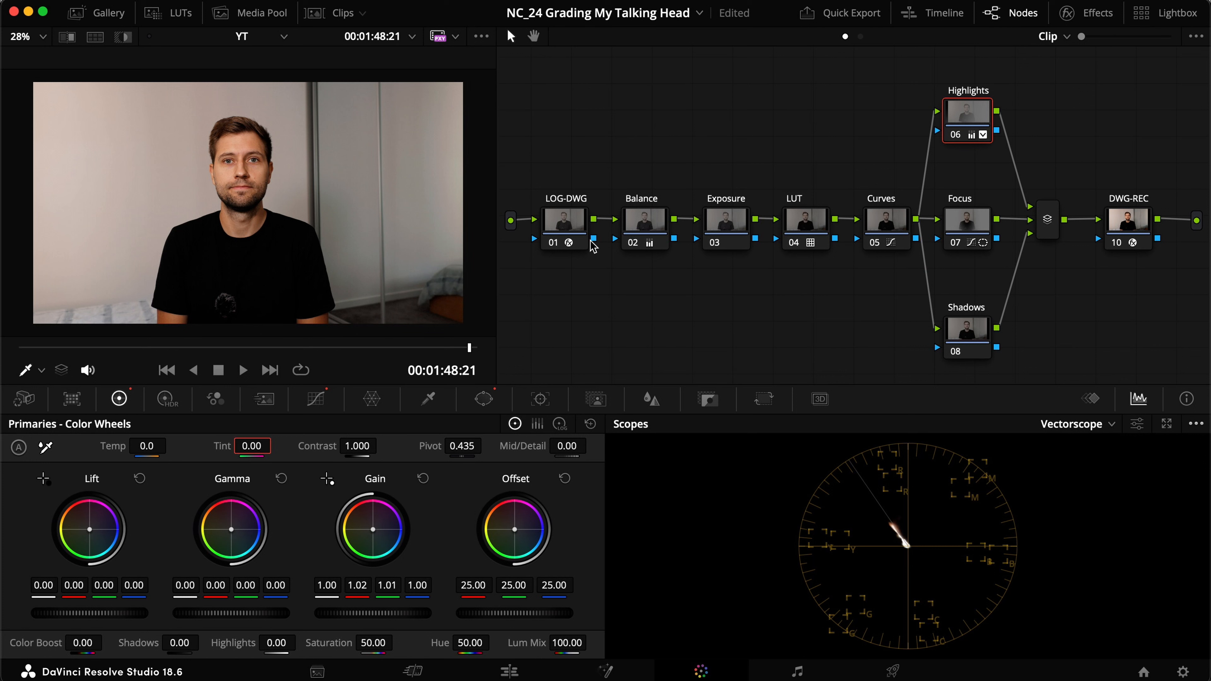
Step: Add a rectangular window to the Shadows node and place it over the picture's right edge at pan 75.51 and tilt 63.70
left_click(987, 340)
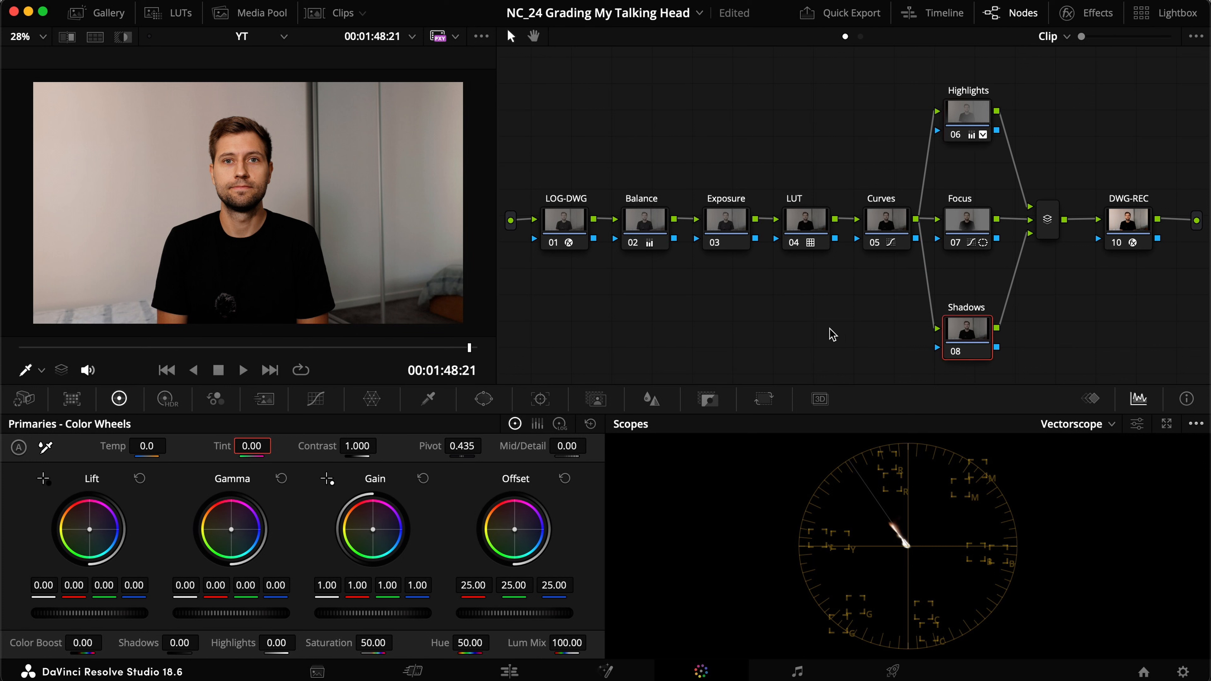
left_click(483, 399)
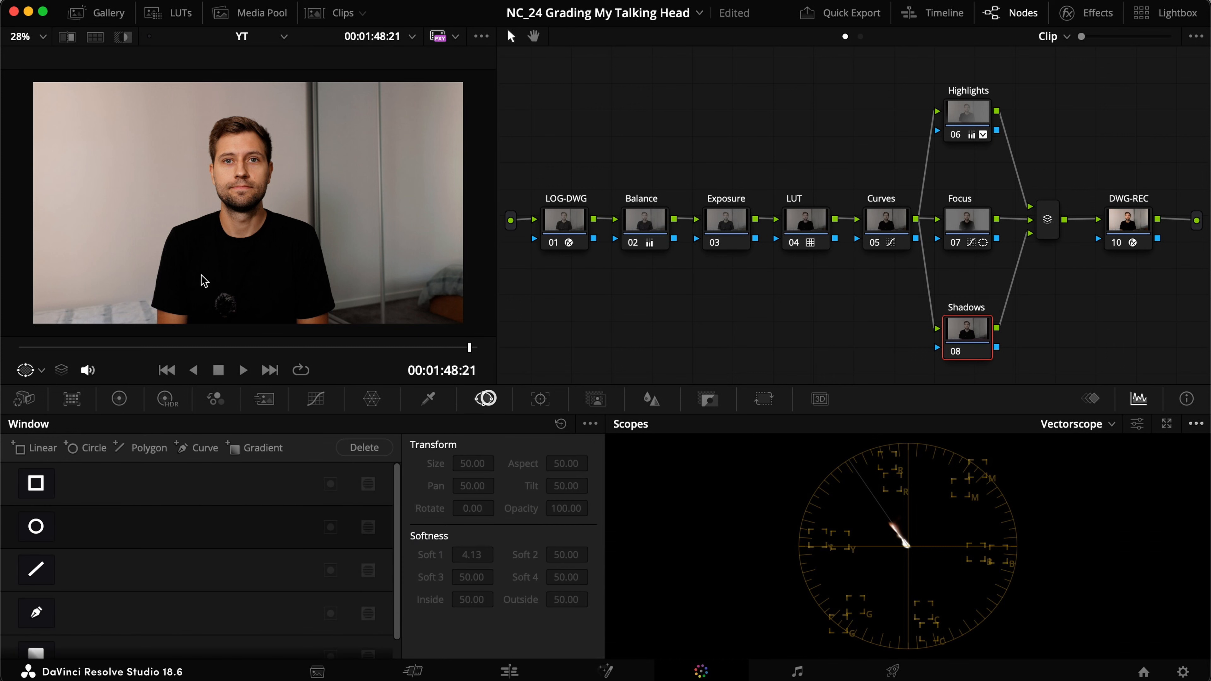
left_click(36, 482)
left_click_drag(230, 235, 432, 336)
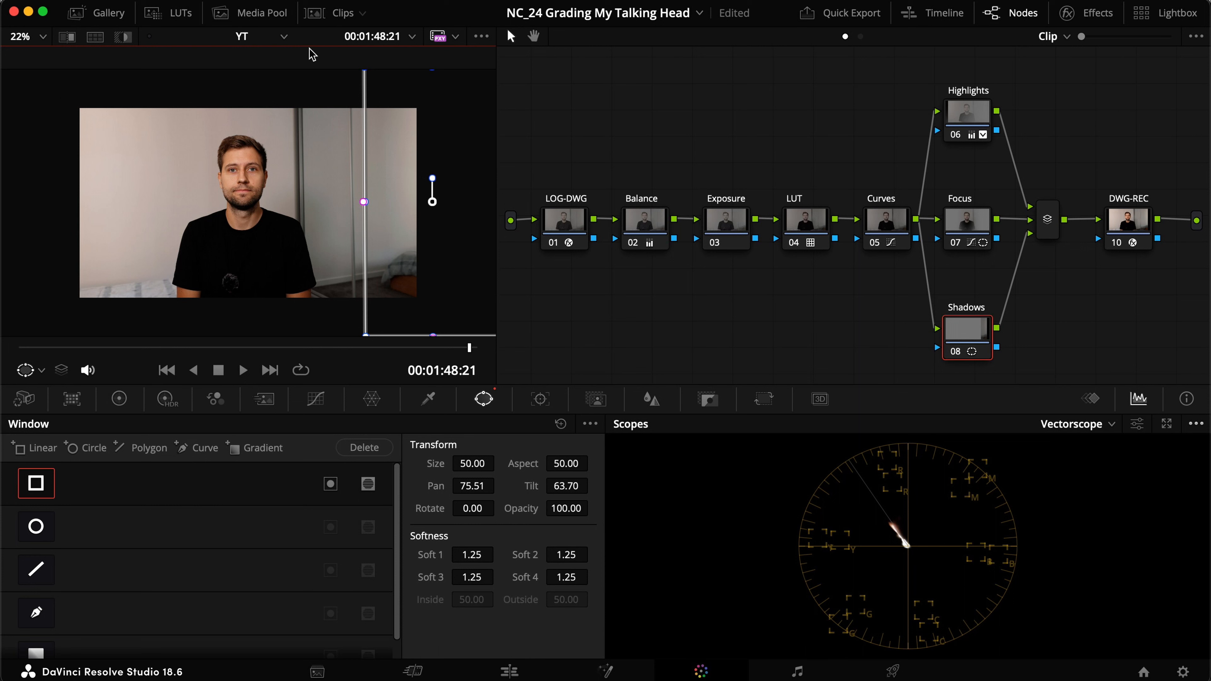
Step: Set the Shadows window's Soft 1 to 100 and move it outward to pan 84.32 and tilt 63.26, using the highlight view
left_click_drag(365, 201, 110, 210)
key("shift+h")
left_click_drag(400, 262, 466, 260)
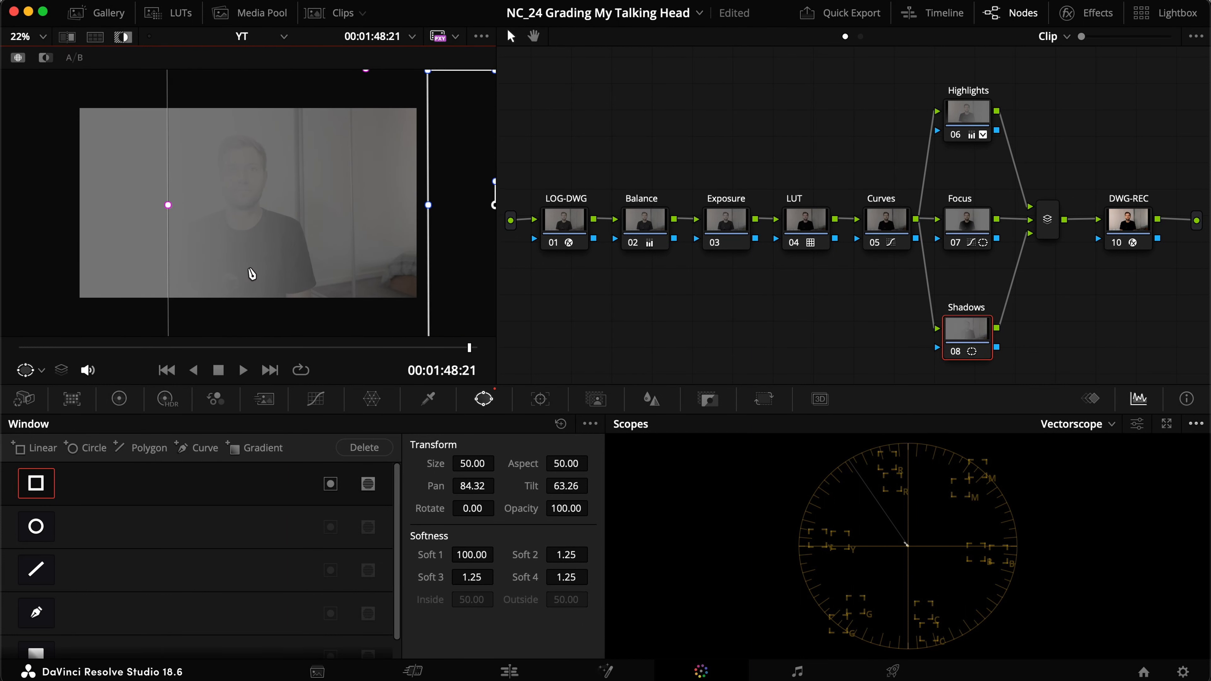
key("shift+h")
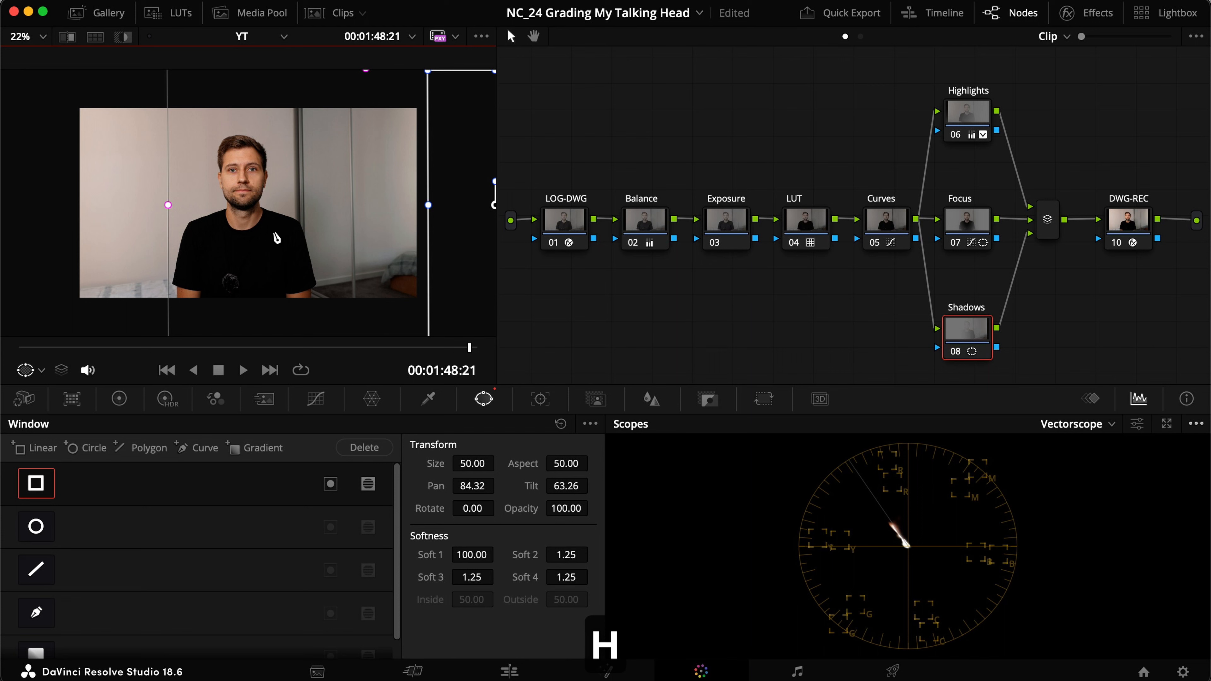
scroll(276, 237, "up", 3)
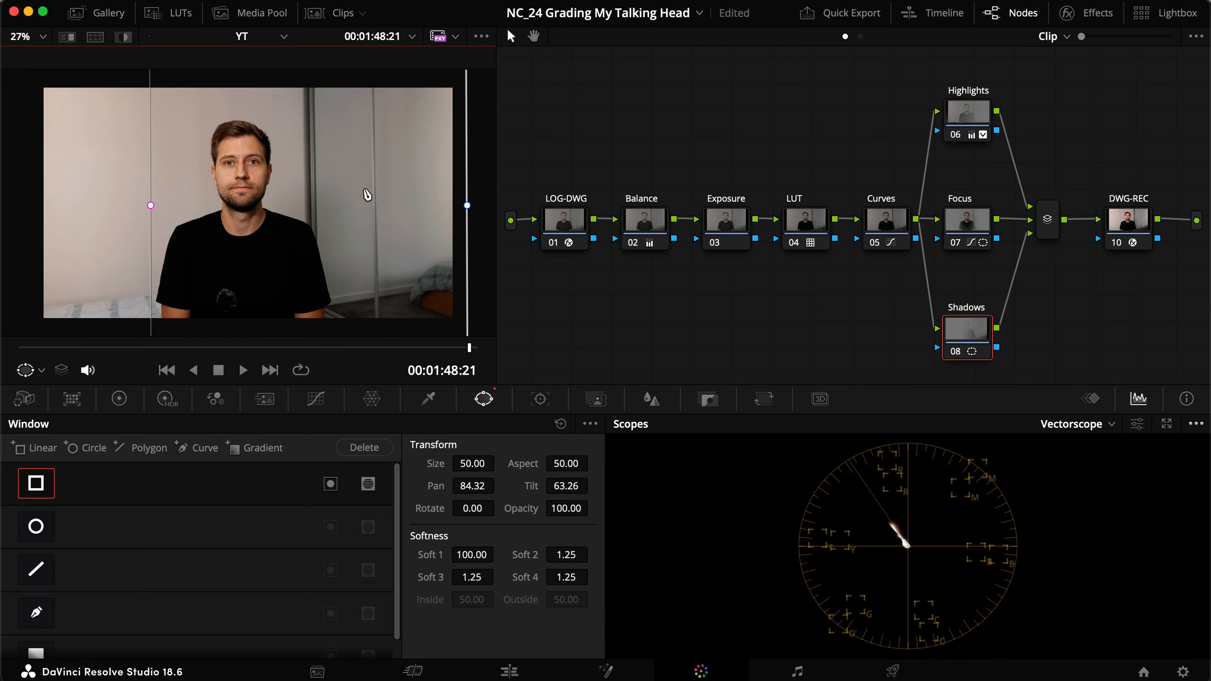
Step: Pull one shadow point slightly down on the Shadows node's custom curve, check it in full screen, and ease the point back a little
left_click(315, 399)
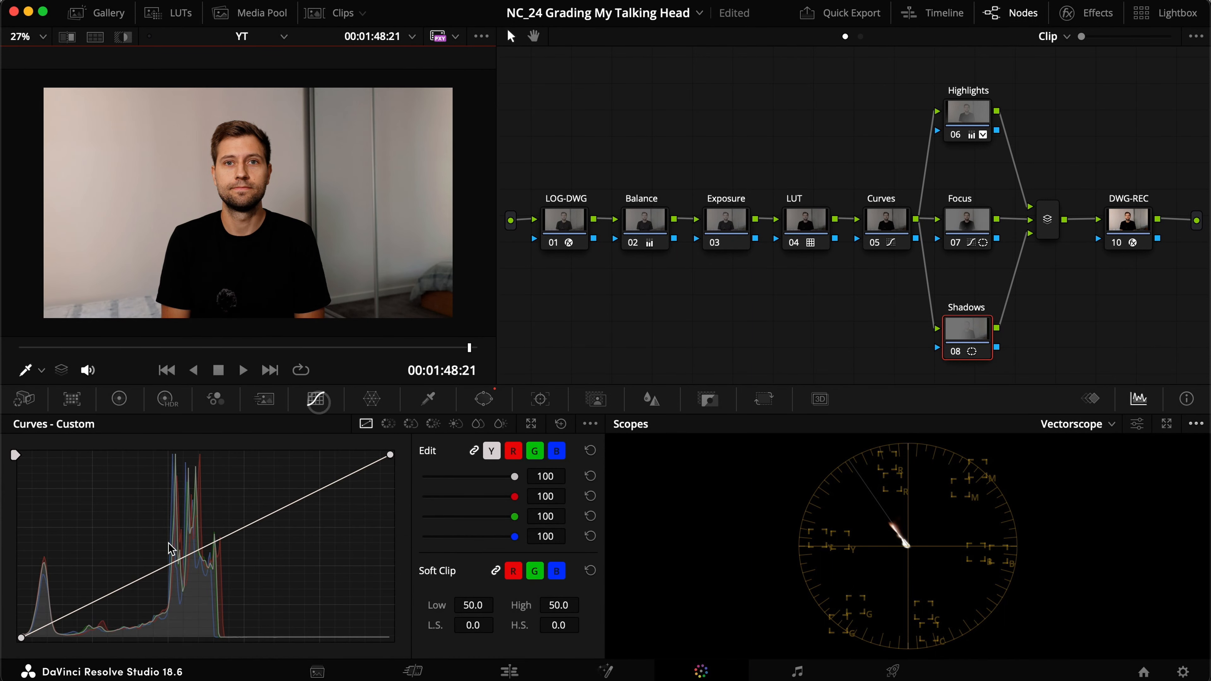
left_click_drag(132, 589, 133, 592)
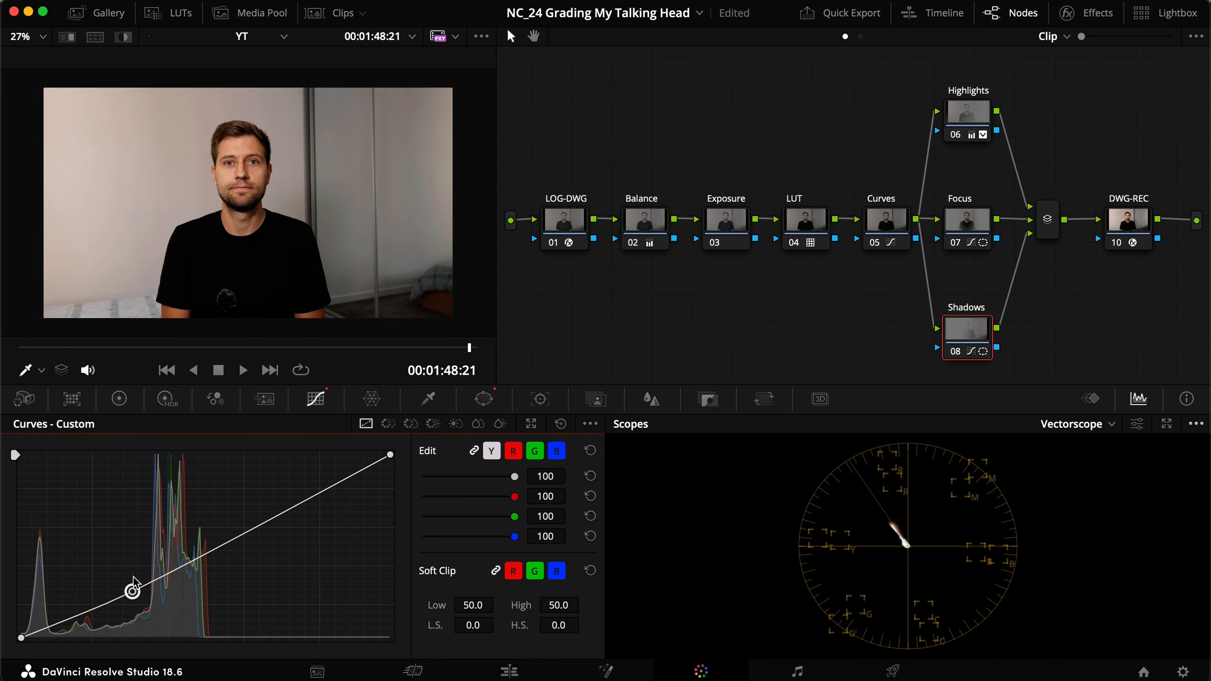
key("super+f")
key("super+d")
key("super+d")
key("super+f")
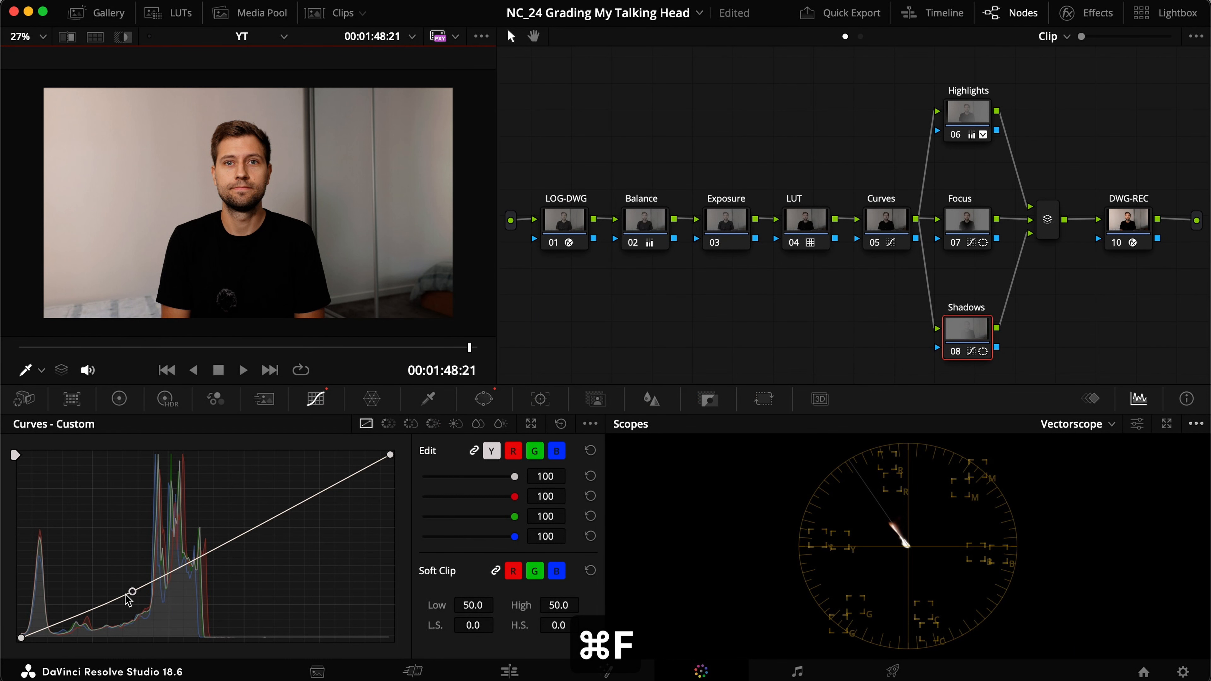
left_click_drag(132, 592, 129, 590)
Step: Switch the scopes to Waveform and compare the picture with the Shadows node on and off
left_click(1067, 423)
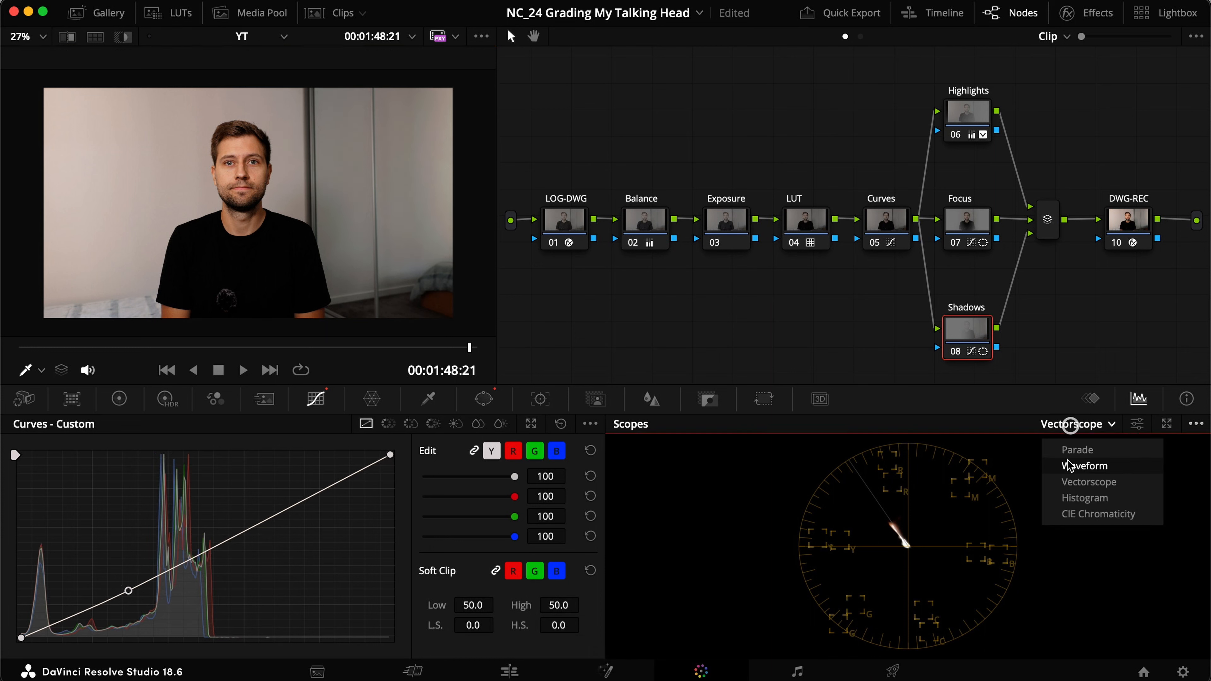
left_click(1067, 459)
key("super+d")
key("super+d")
key("super+d")
key("super+d")
key("super+d")
key("super+d")
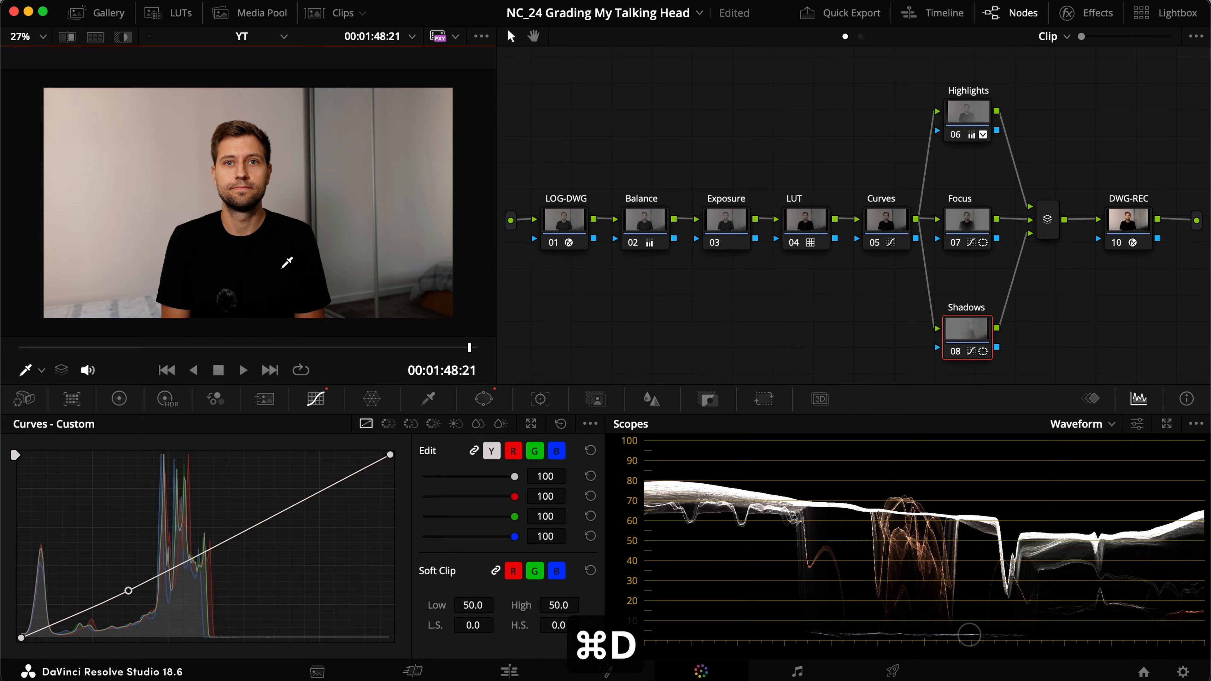
key("super+d")
Step: Compare the Shadows node on and off in full screen, and save the project
key("super+f")
key("super+d")
key("super+d")
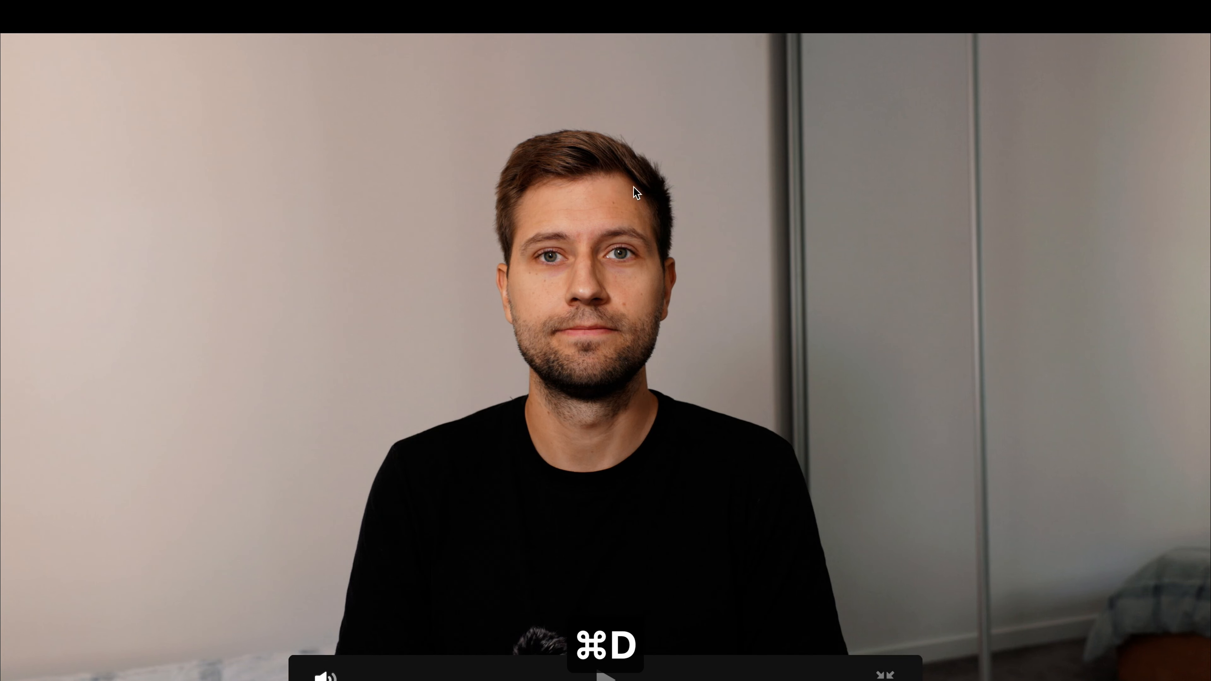
key("super+d")
key("super+d")
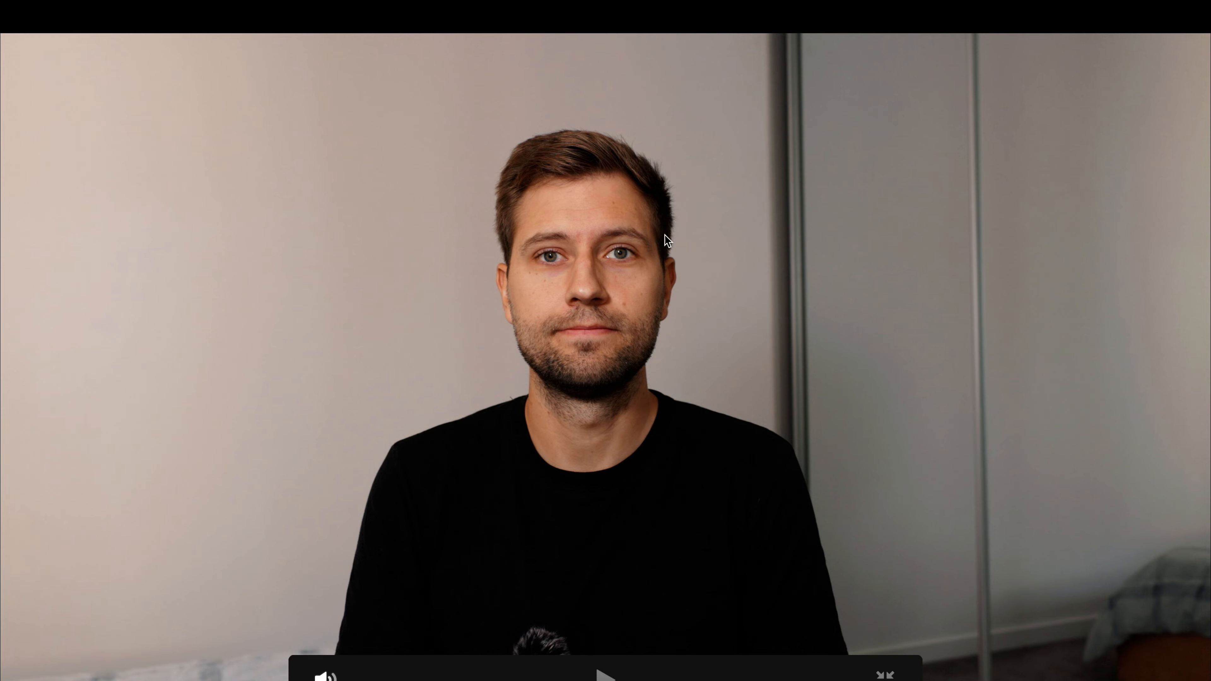
key("Escape")
key("super+s")
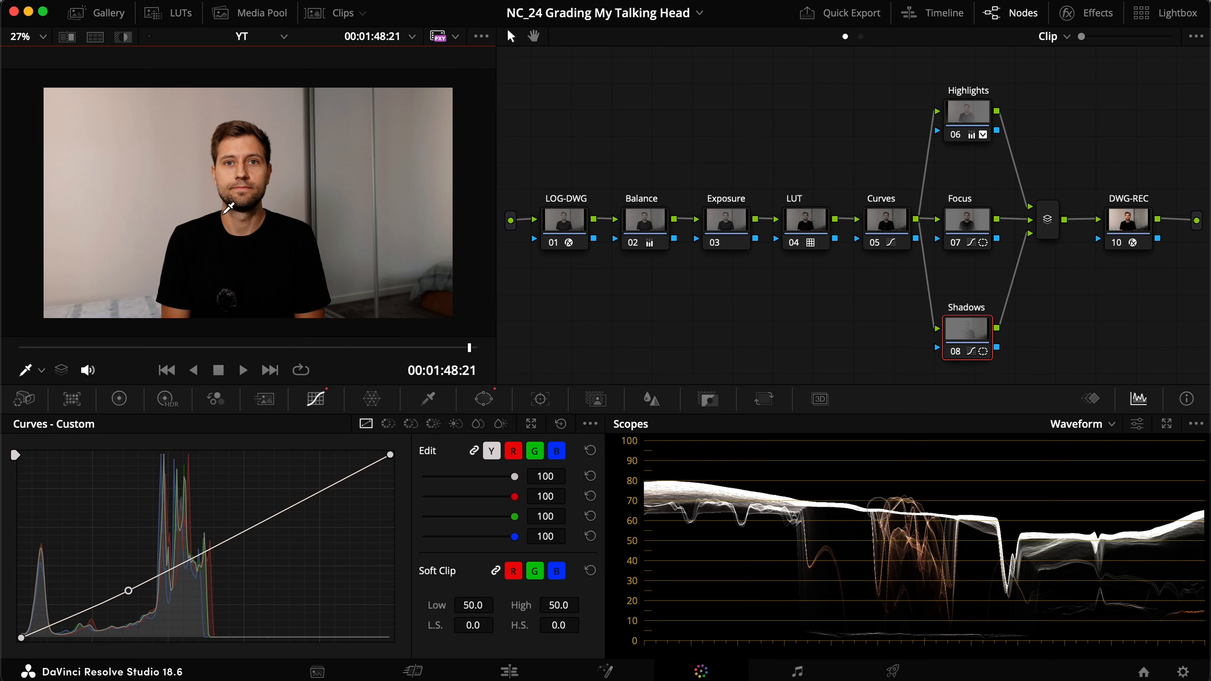
Step: Cool the Shadows node by setting Lift green to 0.01 and blue to 0.02, and check the result in full screen
left_click(119, 399)
mouse_move(133, 585)
left_mouse_down()
mouse_move(153, 584)
mouse_move(110, 587)
left_mouse_up()
key("super+d")
key("super+d")
key("super+f")
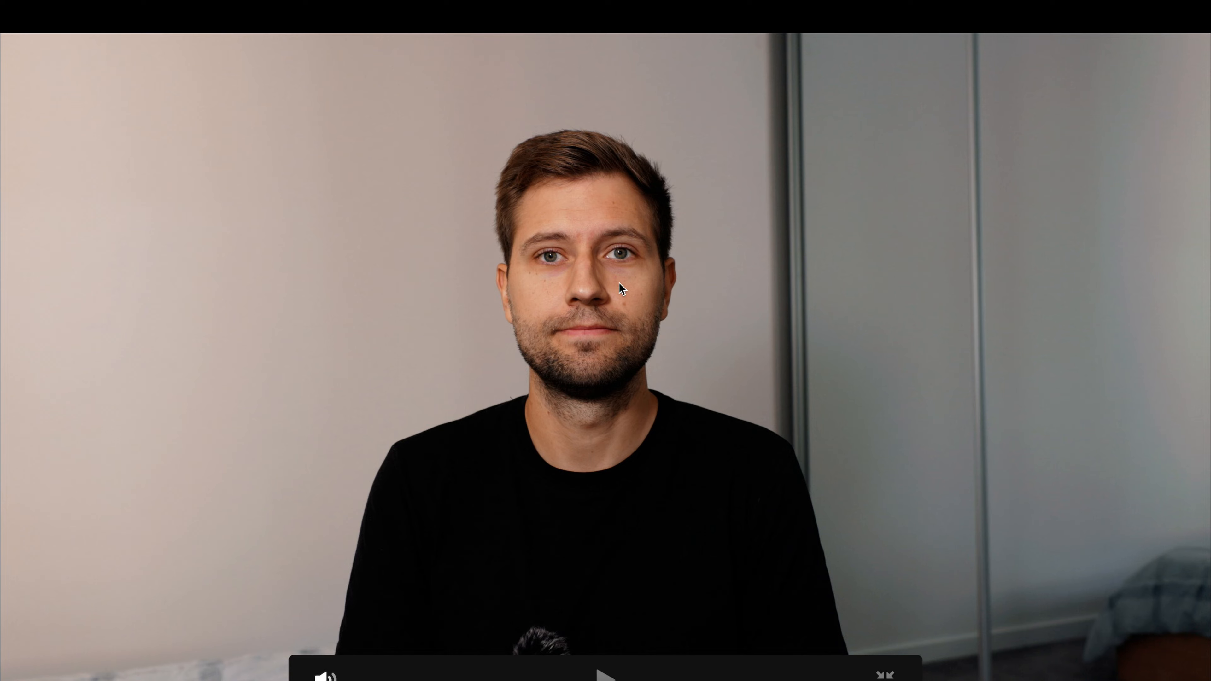
key("super+f")
Step: Select the Highlights, Focus and Shadows nodes together and compare the picture with them on and off in full screen
left_click(946, 103)
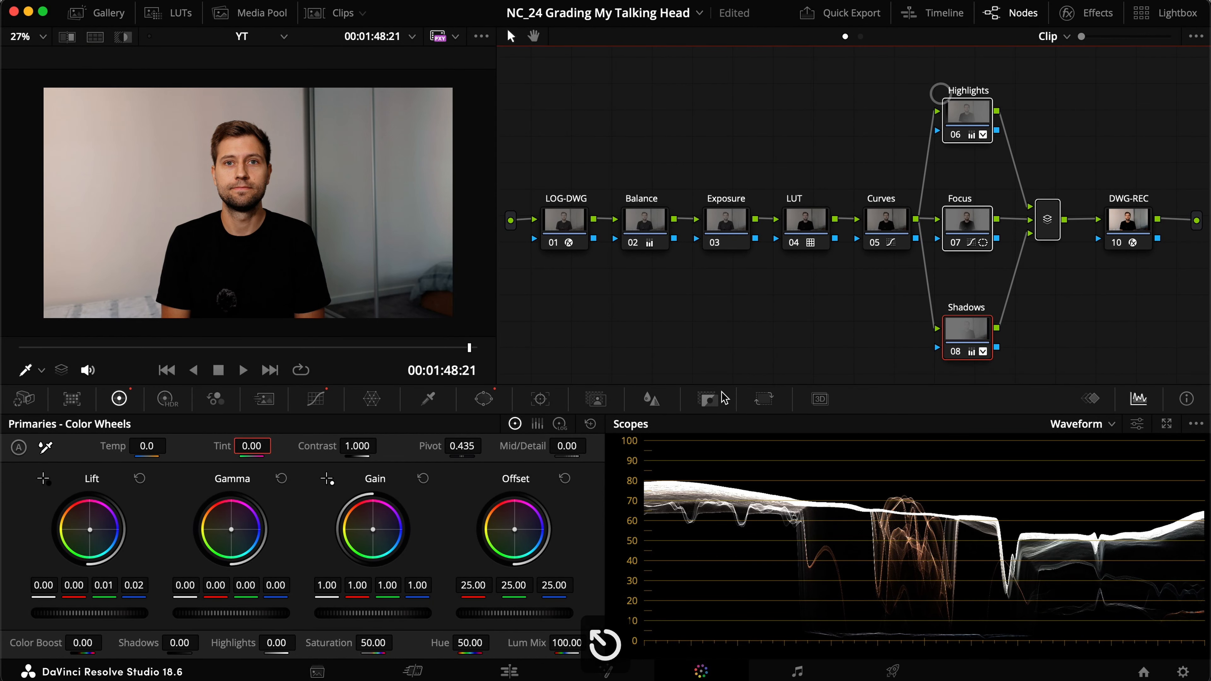
key("super+f")
key("super+d")
key("super+d")
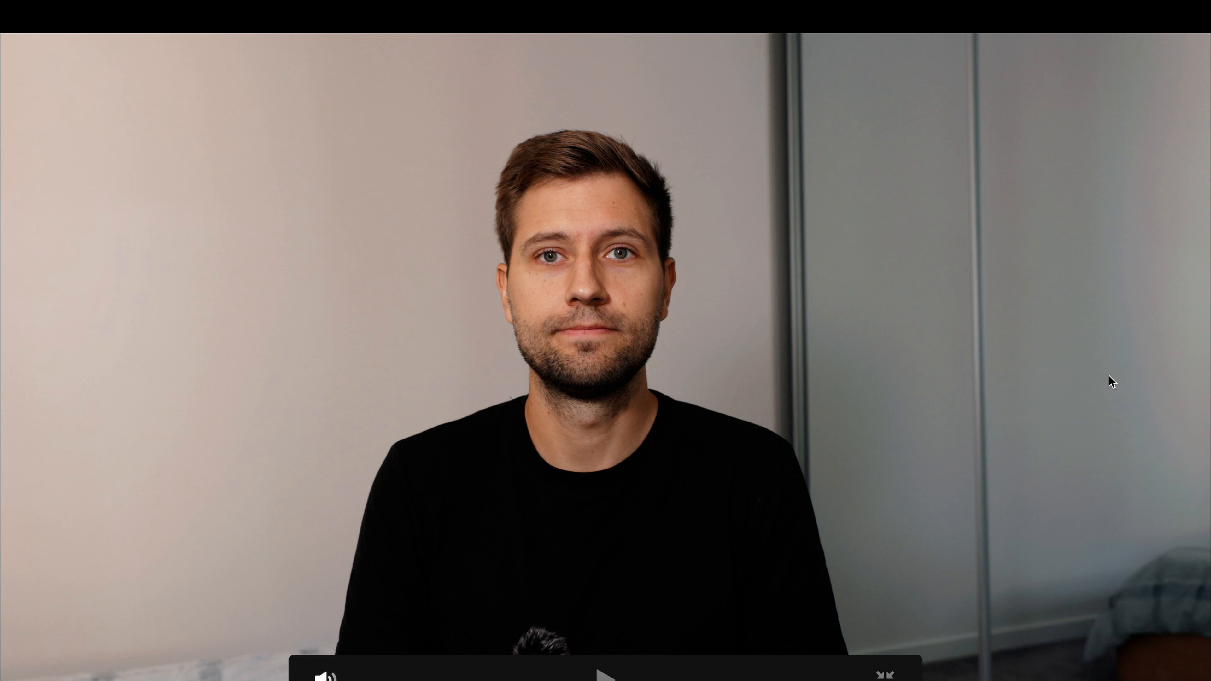
key("super+d")
key("super+d")
key("super+d")
key("super+d")
key("Escape")
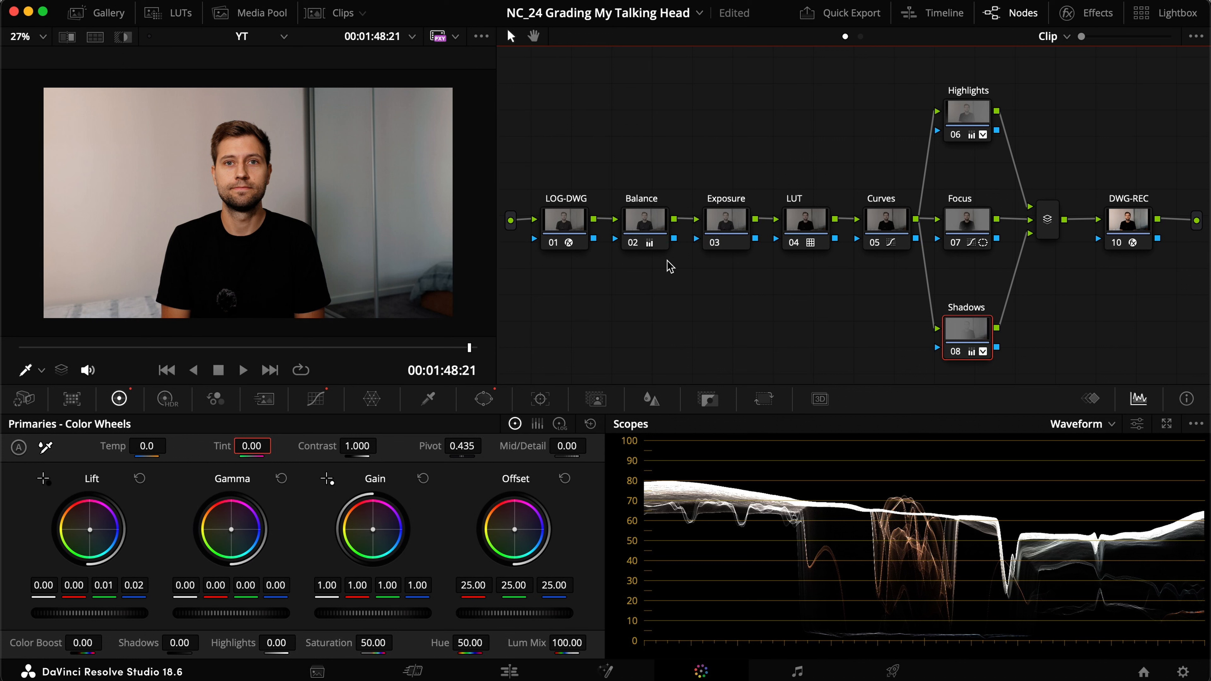
Step: Reselect the three parallel nodes, check their combined effect once more in full screen, and save the project
left_click_drag(1051, 364, 957, 100)
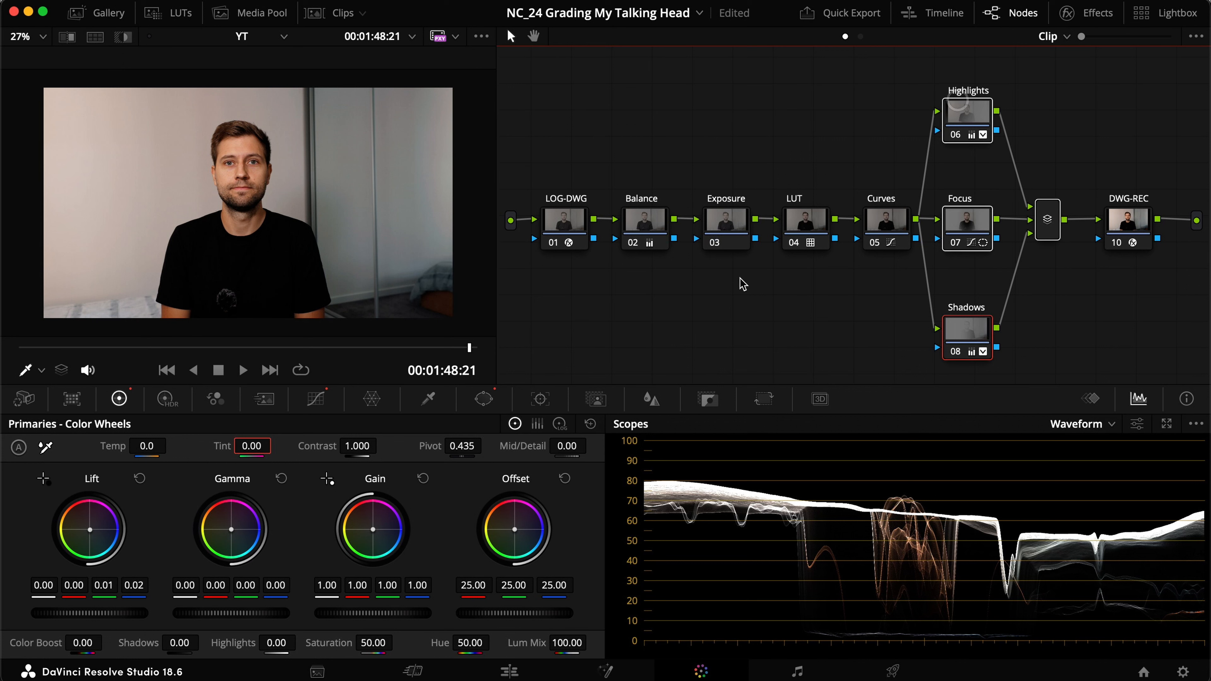
key("super+f")
key("super+d")
key("super+d")
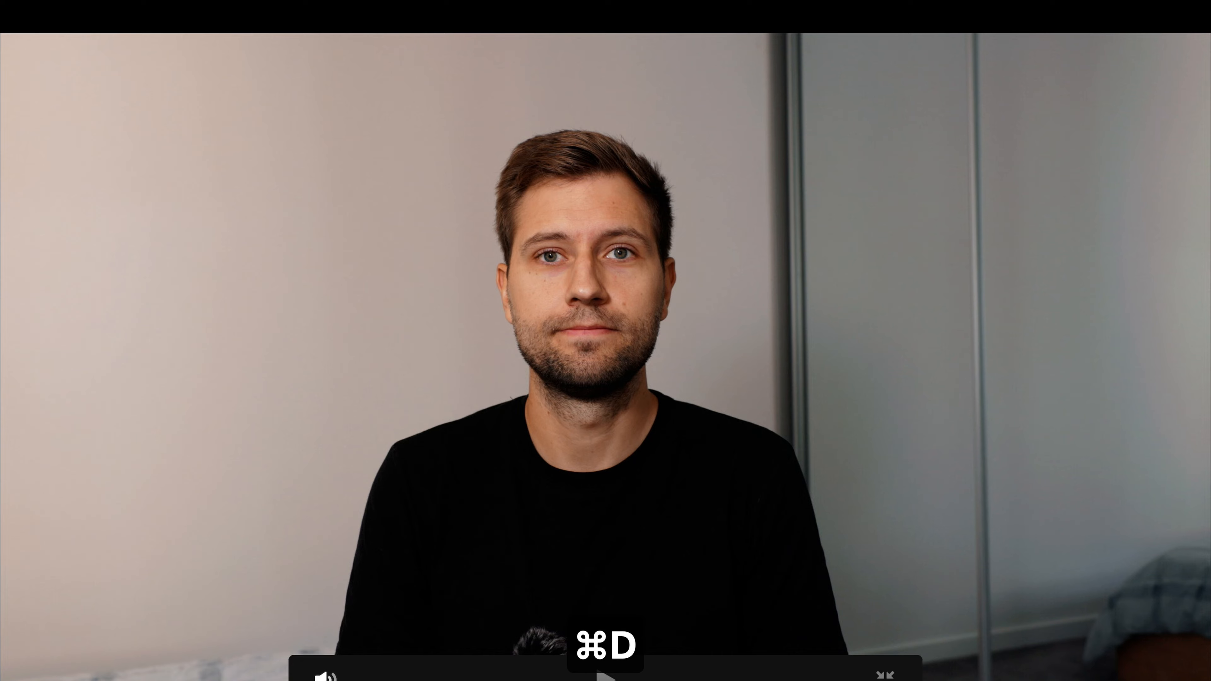
key("super+f")
key("super+s")
key("9")
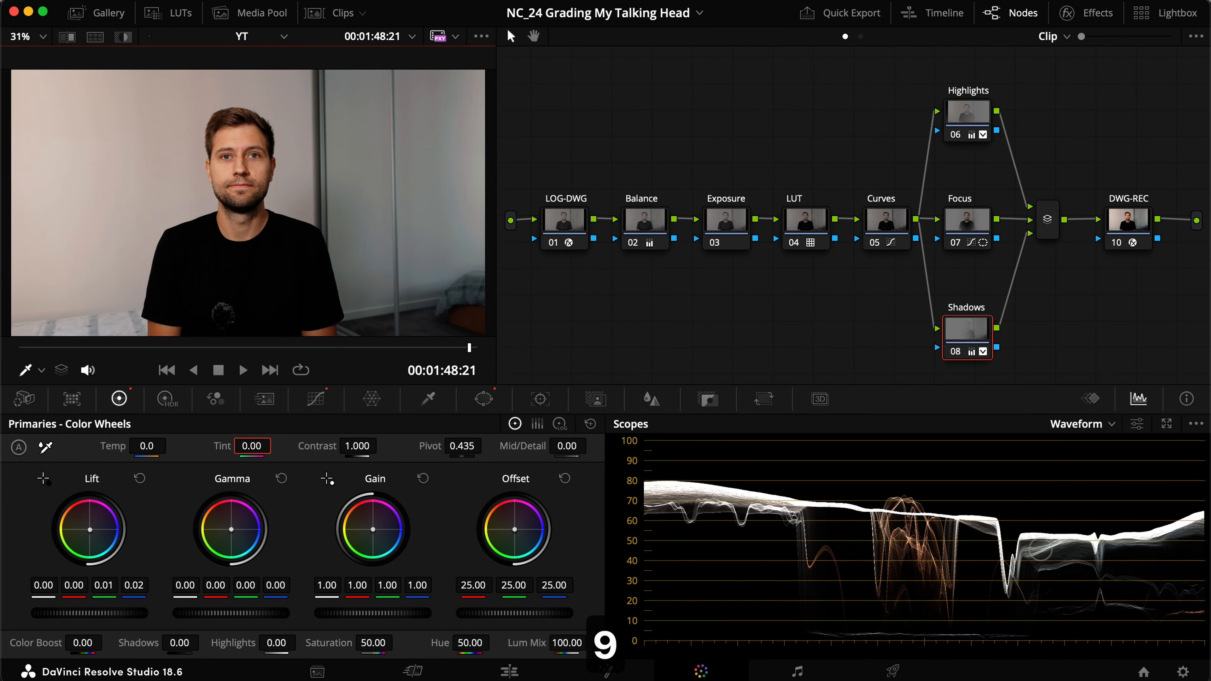
Step: Review the DWG-REC and LOG-DWG color space transform nodes at the two ends of the node tree
left_click(754, 335)
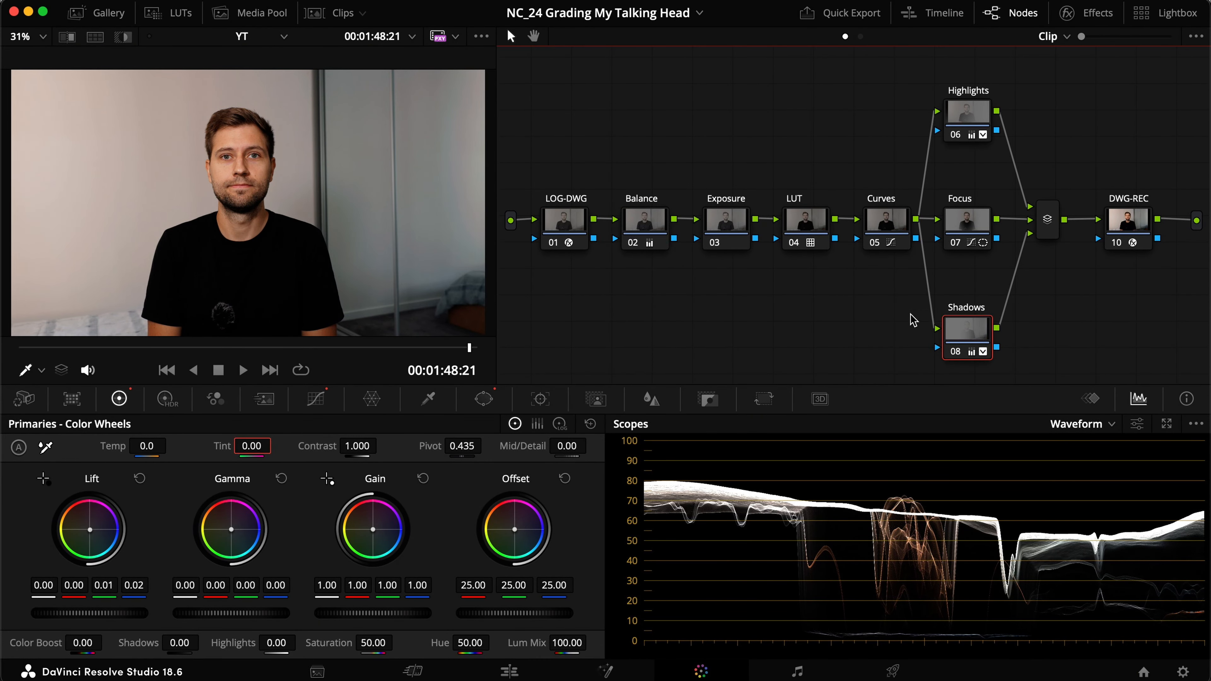
left_click(1130, 227)
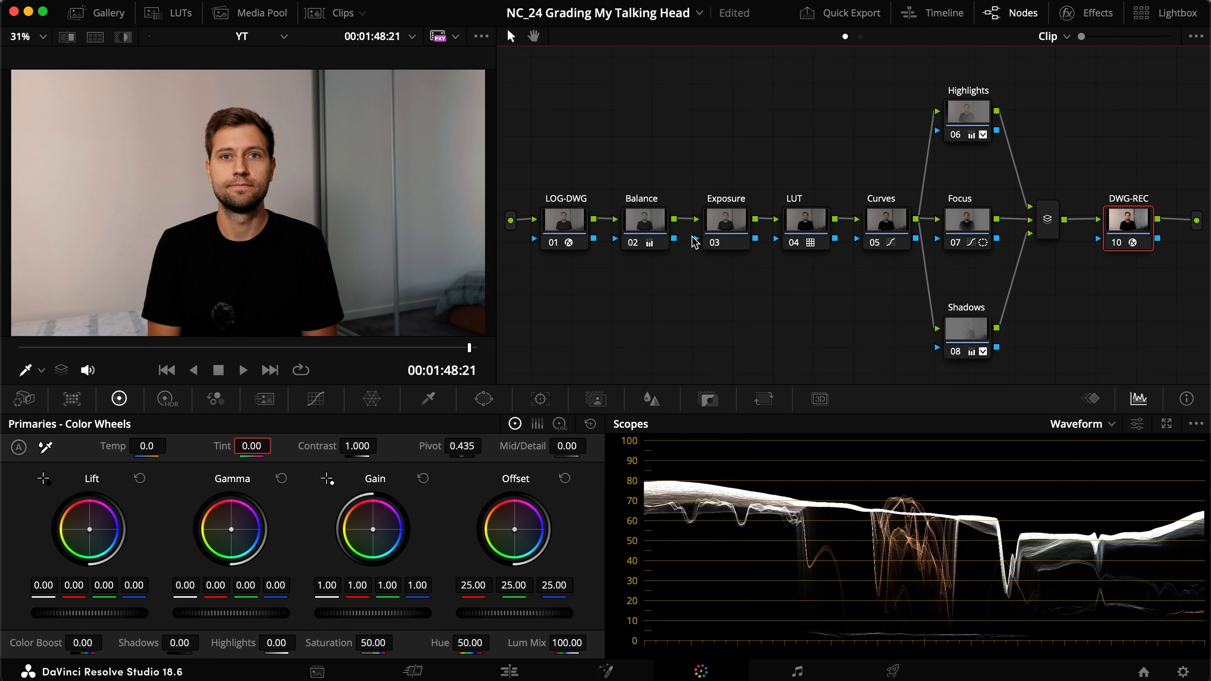
left_click(576, 216)
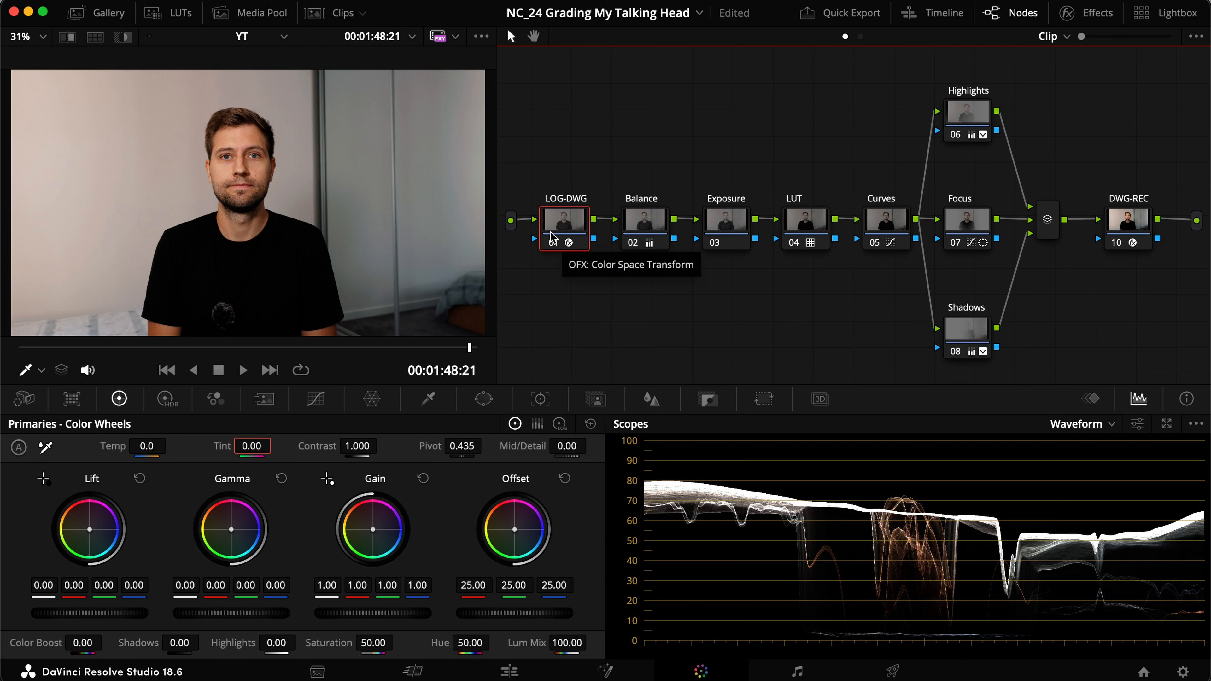
left_click(1142, 215)
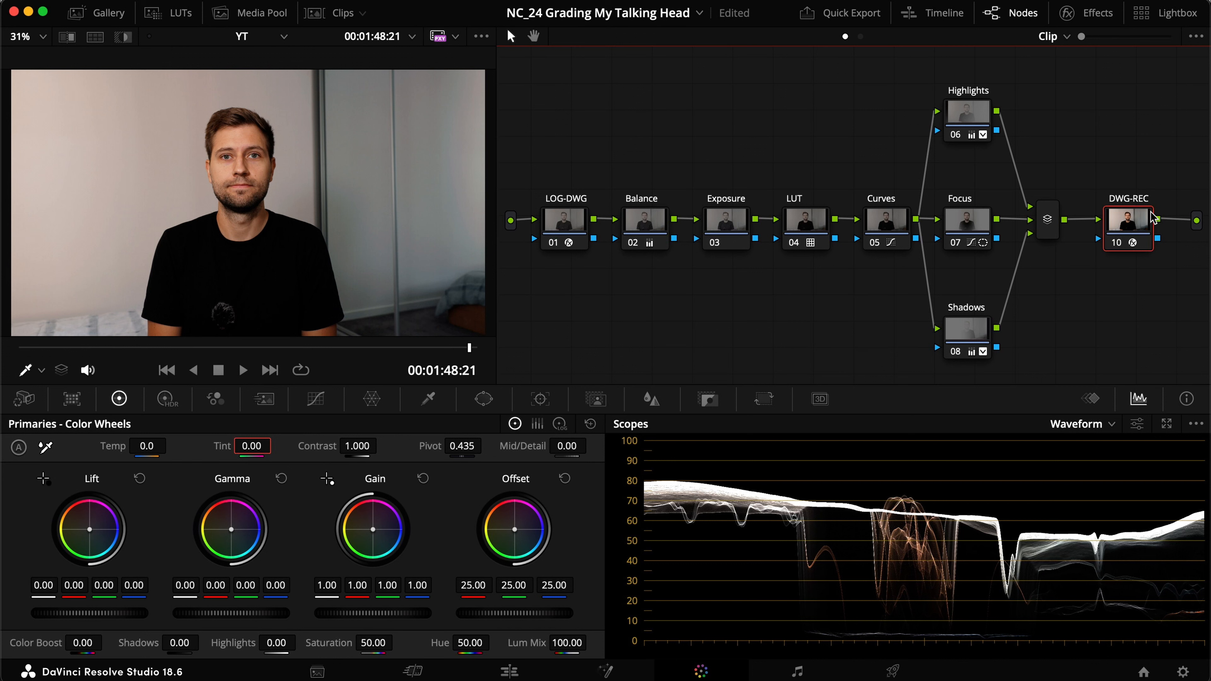
Step: Compare the picture with the LUT node disabled and enabled
left_click(811, 232)
key("super+d")
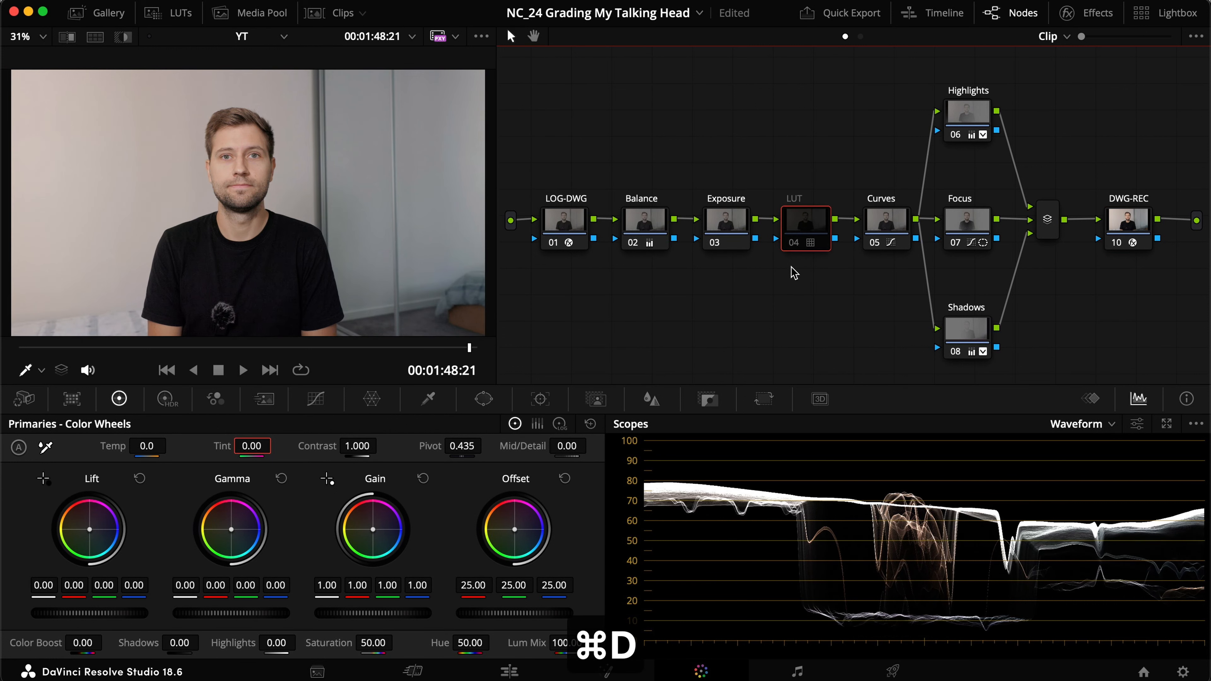
key("super+d")
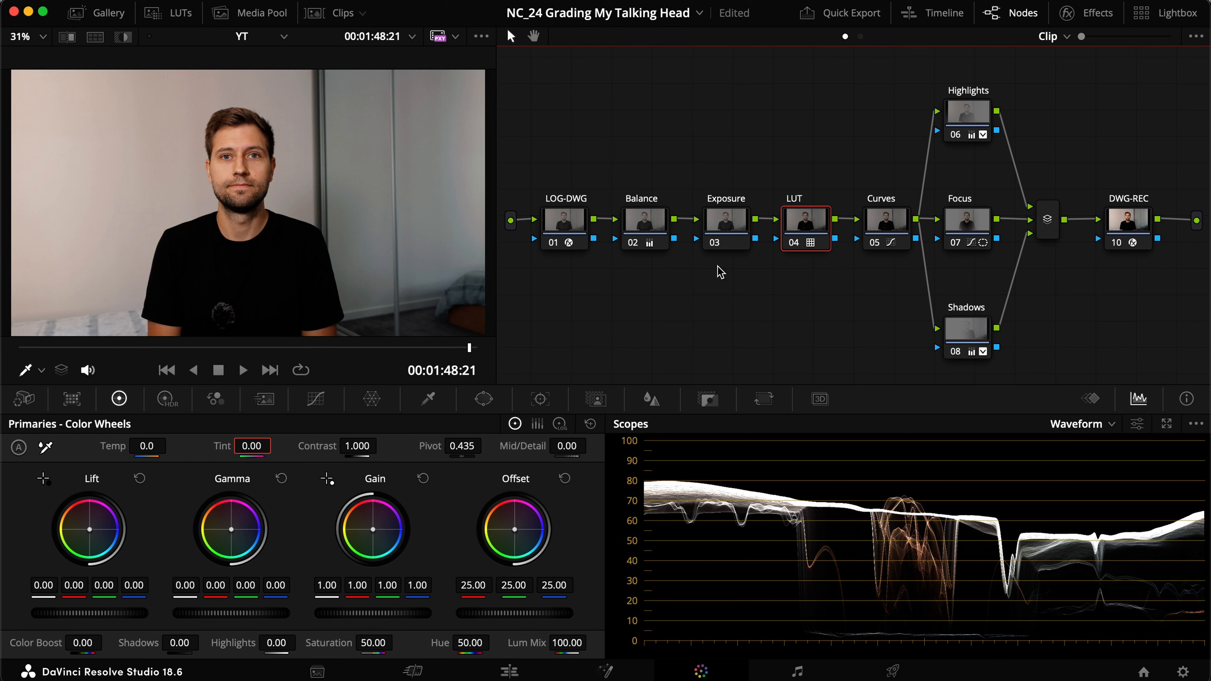
Step: Review the Exposure node, and compare the Balance node on and off in full screen
left_click(729, 244)
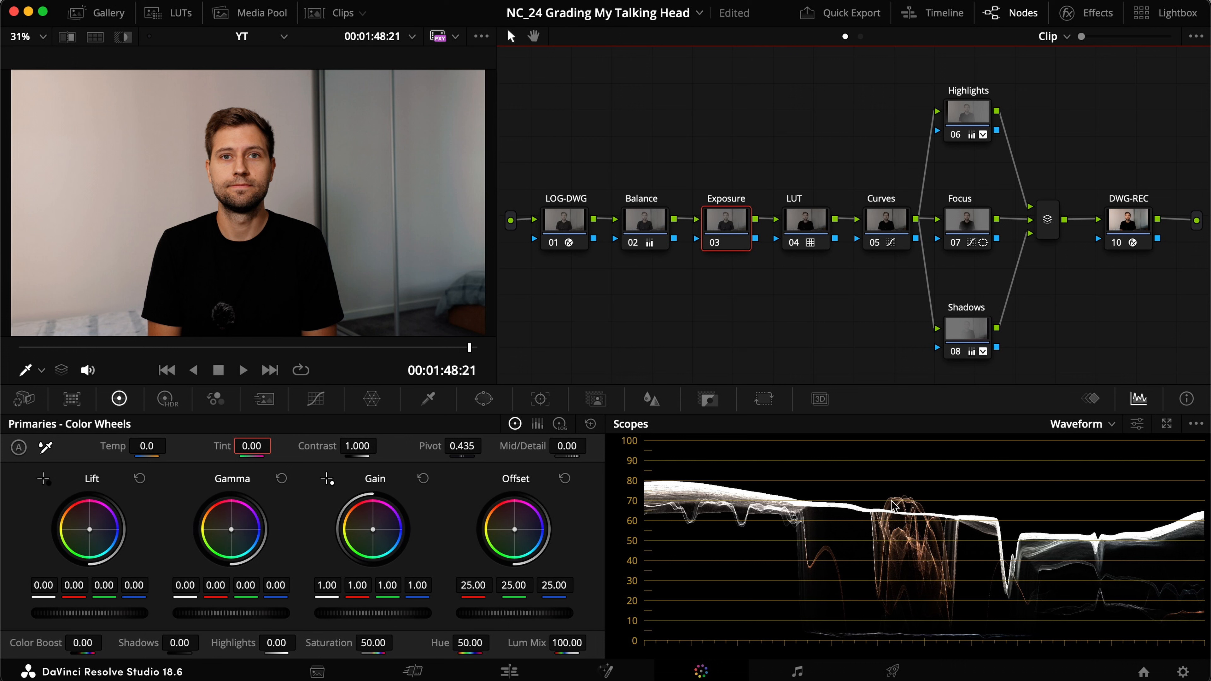
left_click(645, 232)
key("super+d")
key("super+f")
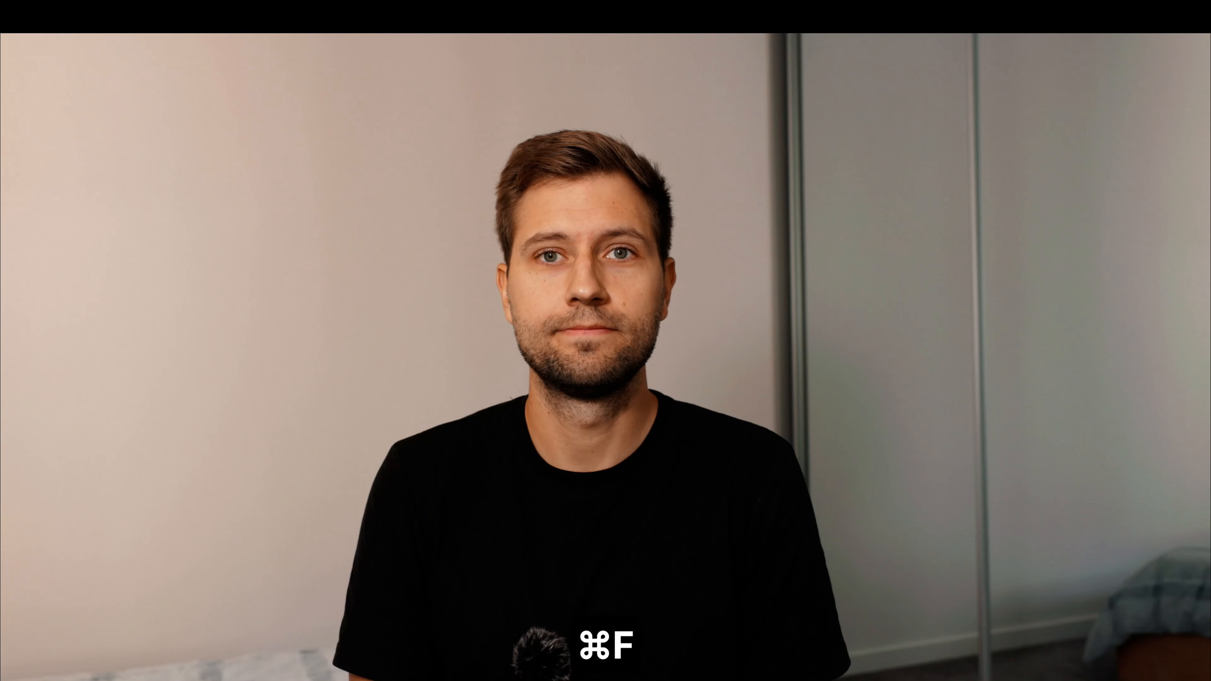
key("super+d")
key("super+d")
key("super+d")
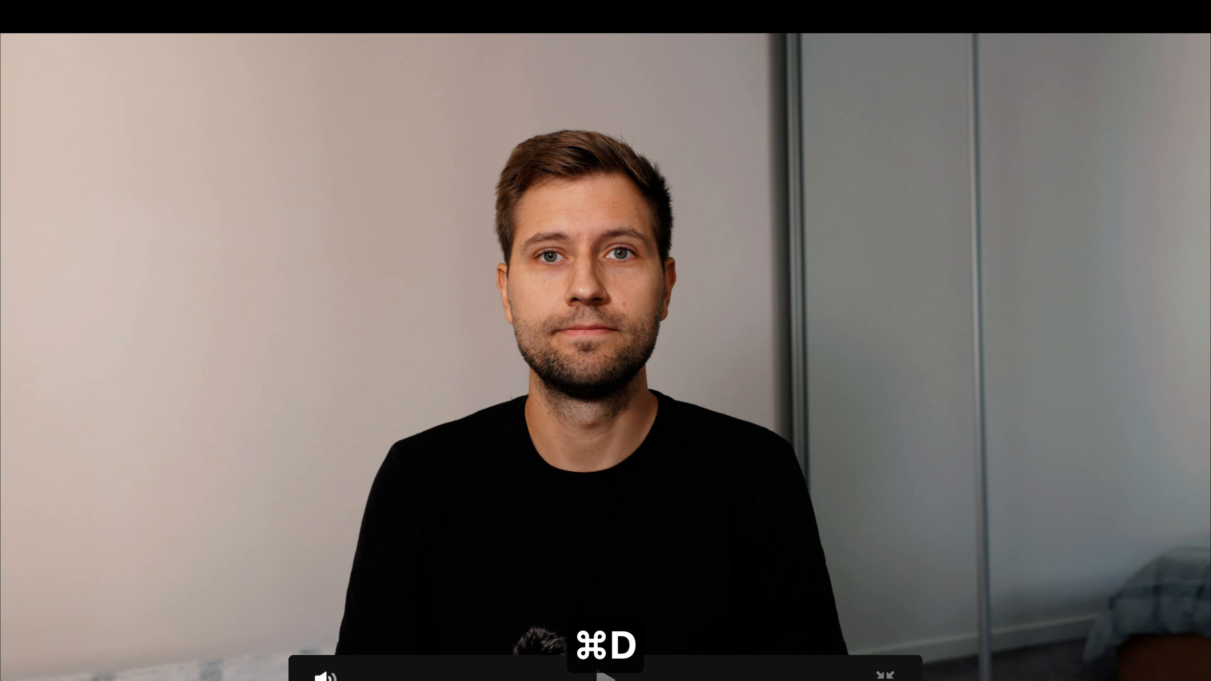